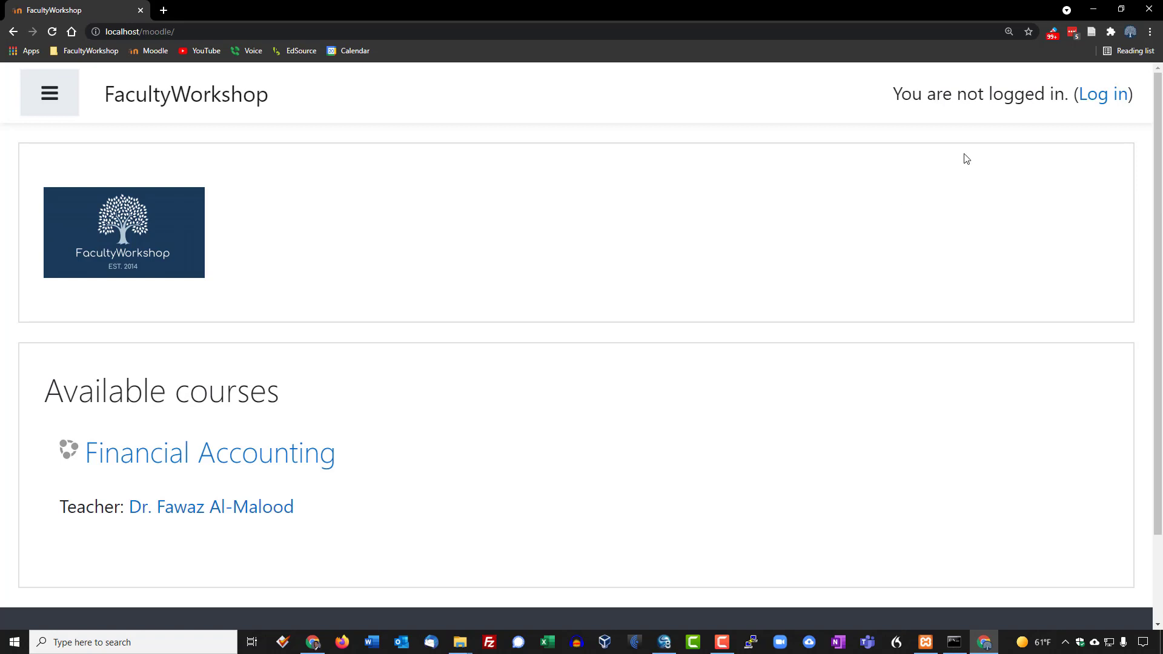
# - Log in to the FacultyWorkshop Moodle site under the username teacher, entering the account password
pyautogui.click(1105, 95)
pyautogui.click(399, 467)
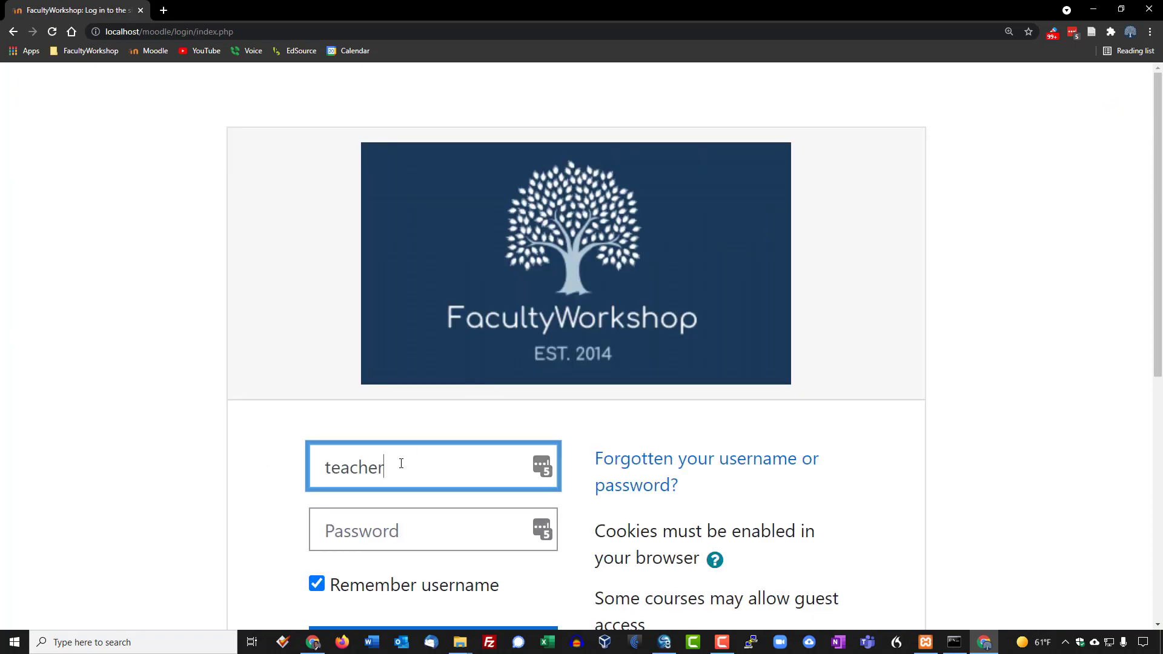
pyautogui.click(384, 537)
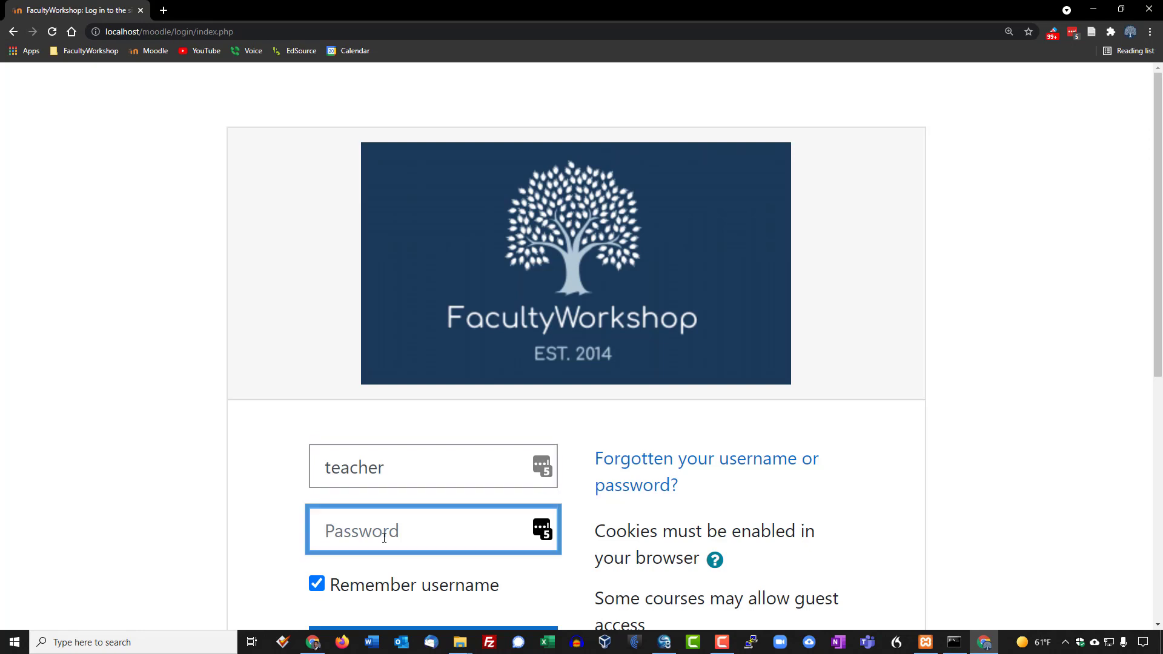
pyautogui.write('•••••••••')
pyautogui.scroll(-2, 551, 494)
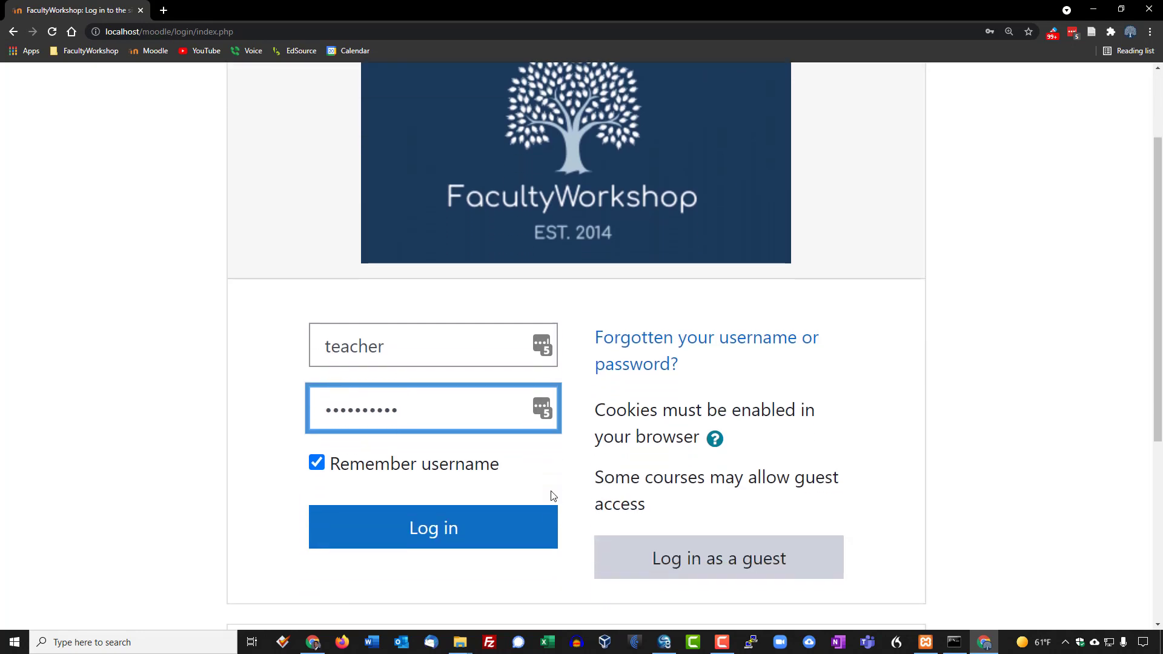
pyautogui.click(459, 539)
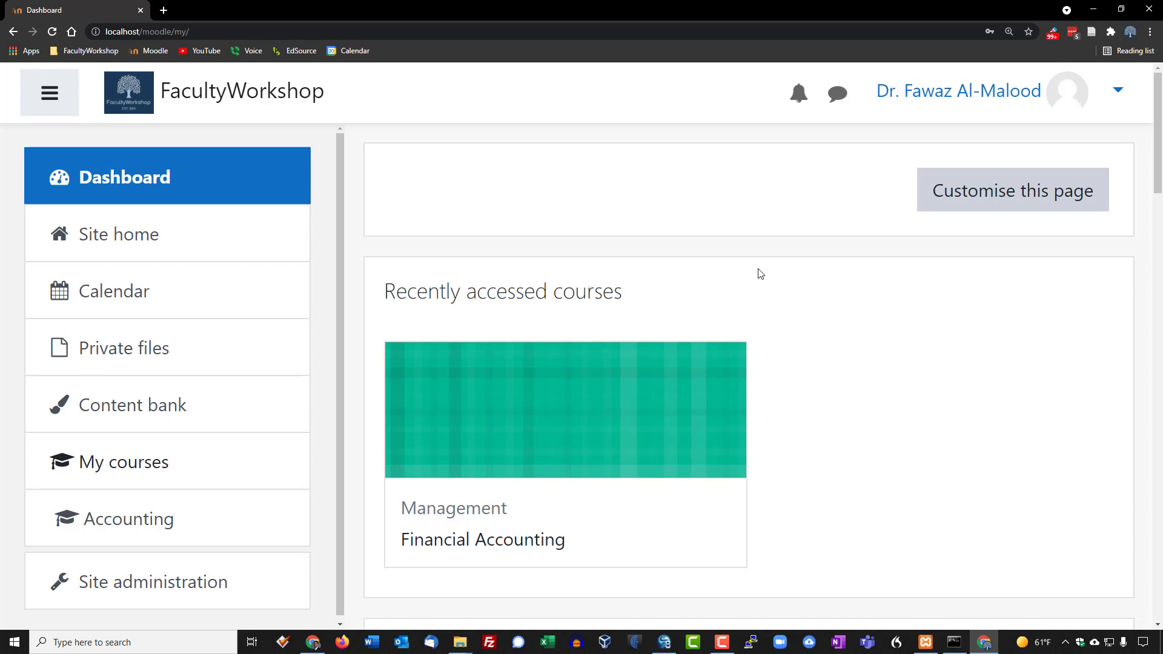
# - Examine the dashboard's course blocks, timeline, private files, online users, badges, calendar and upcoming events
pyautogui.hotkey('ctrl', '-')
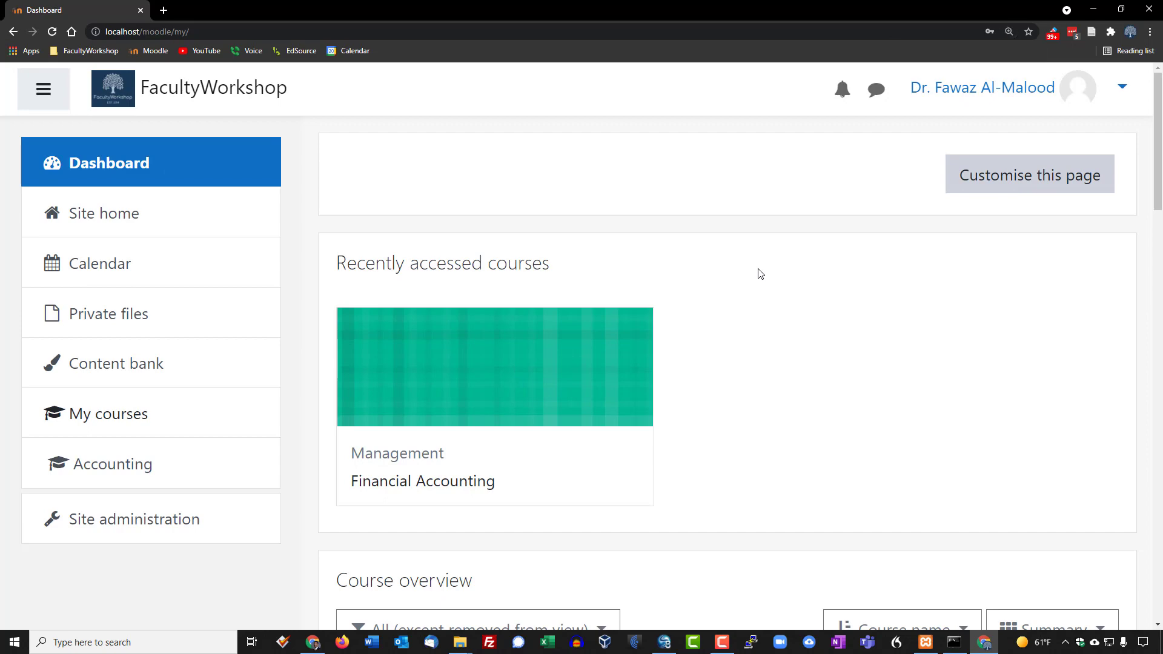
pyautogui.hotkey('ctrl', '-')
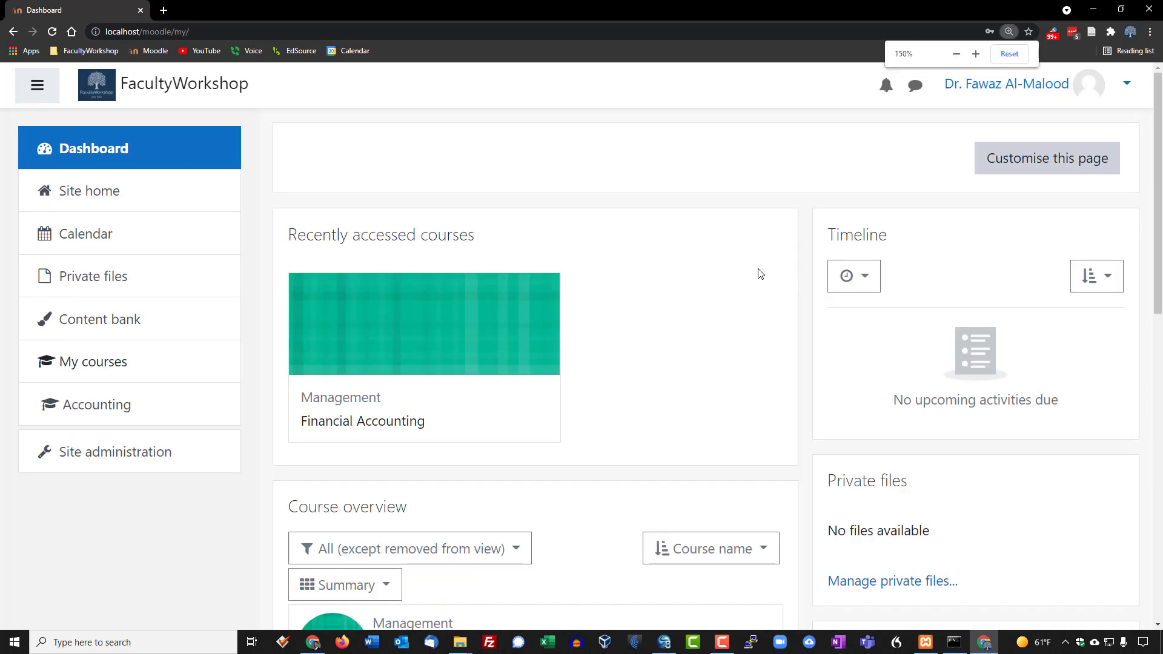
pyautogui.hotkey('ctrl', '-')
pyautogui.hotkey('ctrl', '+')
pyautogui.scroll(-5, 867, 257)
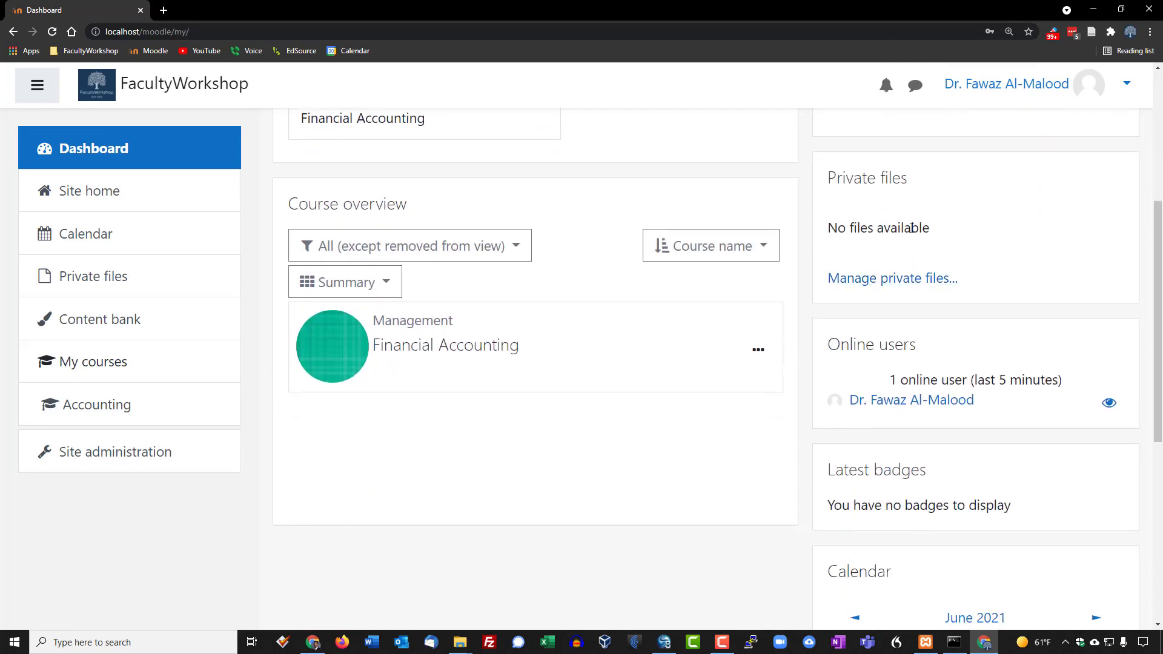
pyautogui.scroll(-5, 511, 563)
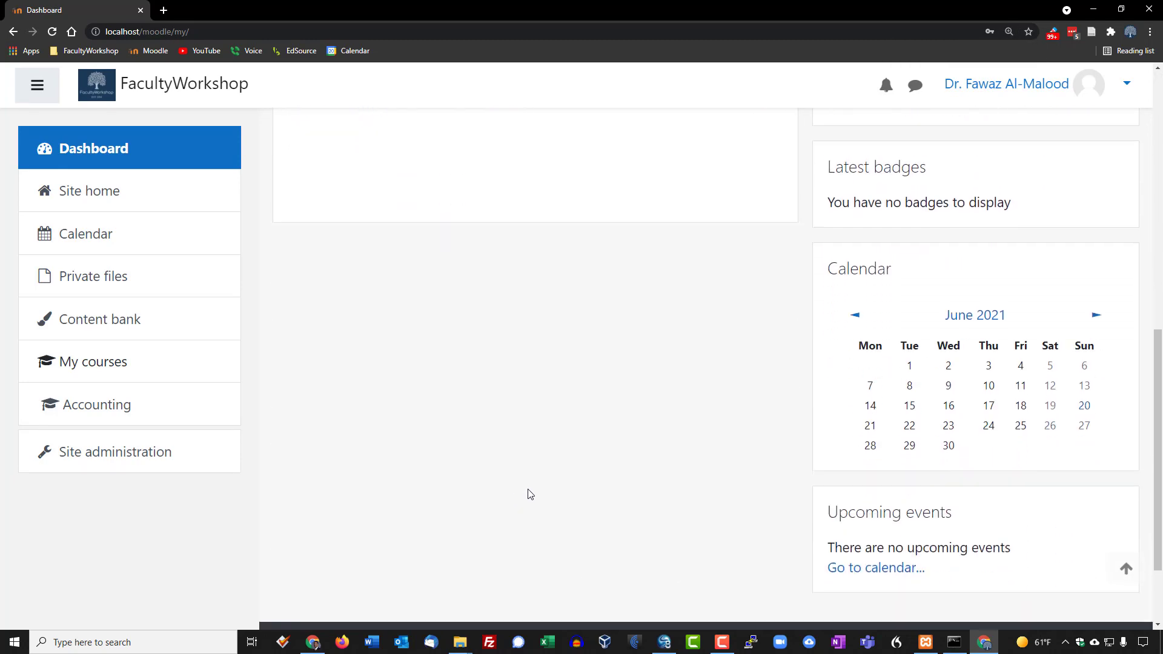
pyautogui.scroll(-2, 528, 494)
pyautogui.scroll(6, 530, 489)
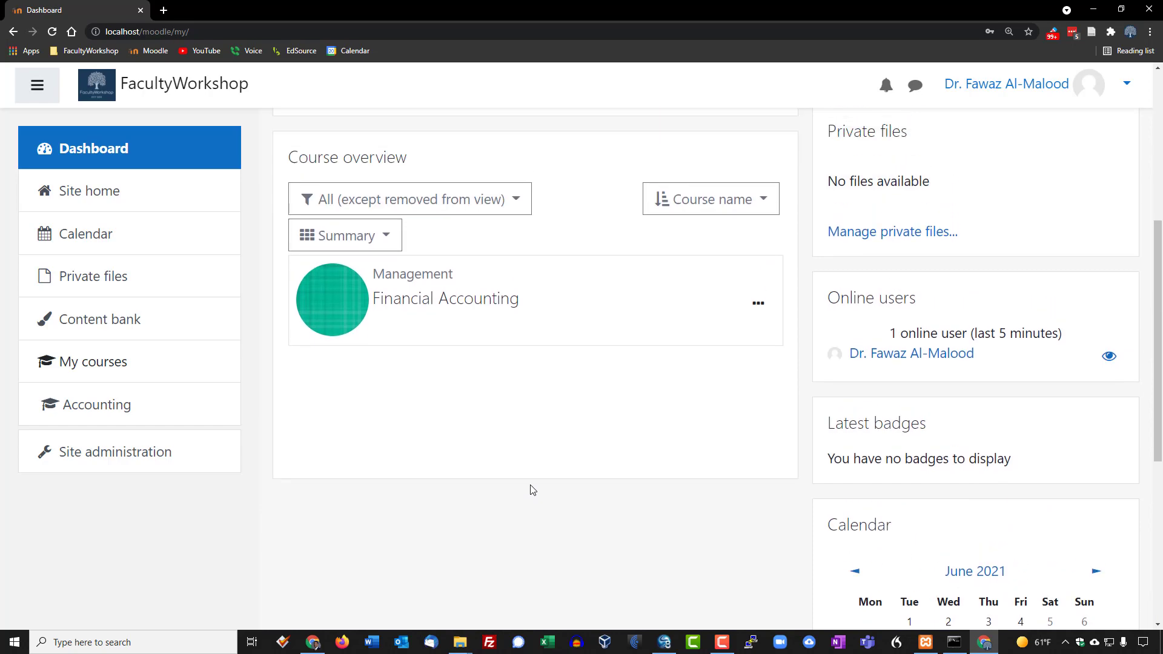
pyautogui.scroll(5, 532, 489)
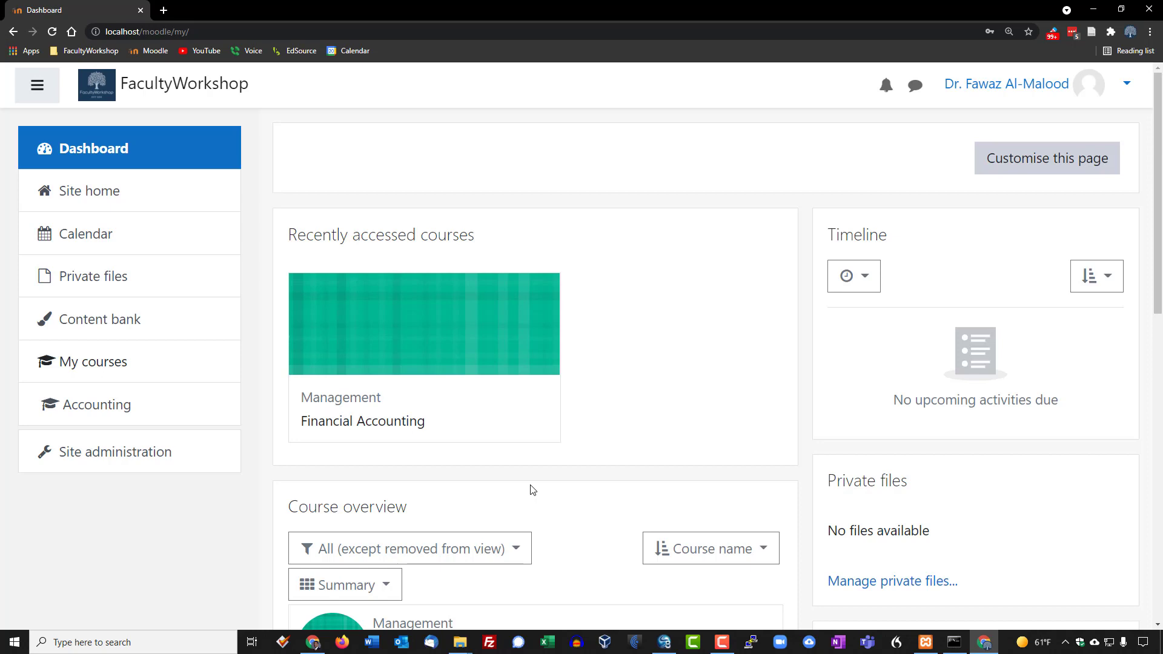
pyautogui.scroll(-8, 533, 487)
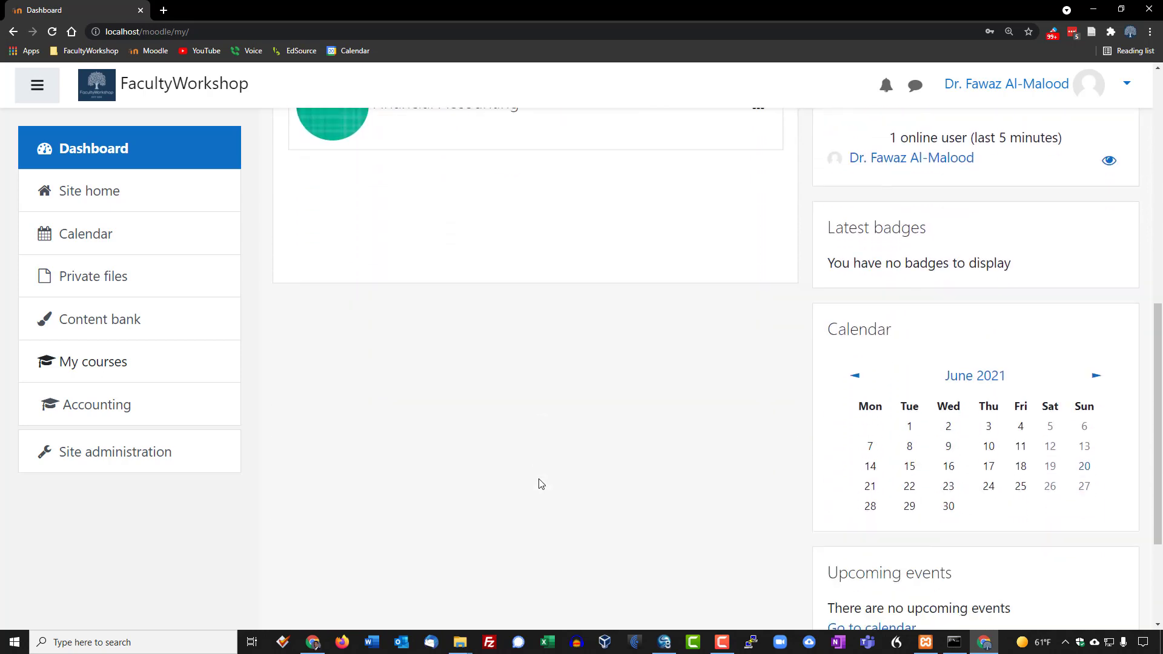
pyautogui.scroll(8, 541, 483)
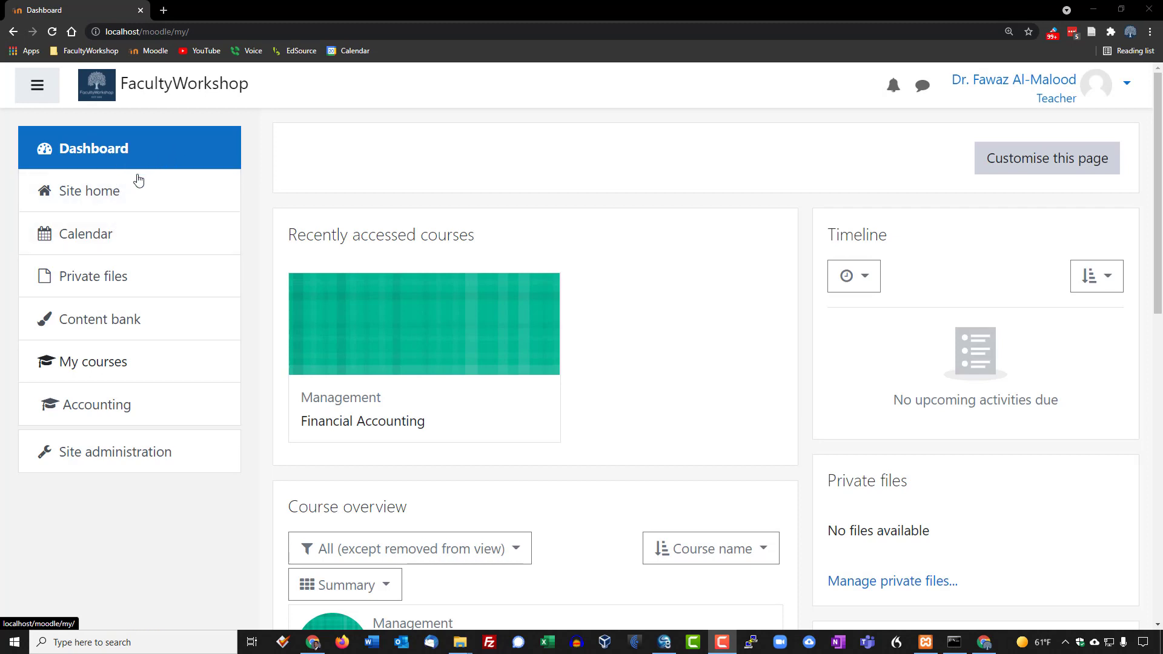
# - Visit the Site home, Calendar and Private files pages in turn
pyautogui.click(104, 197)
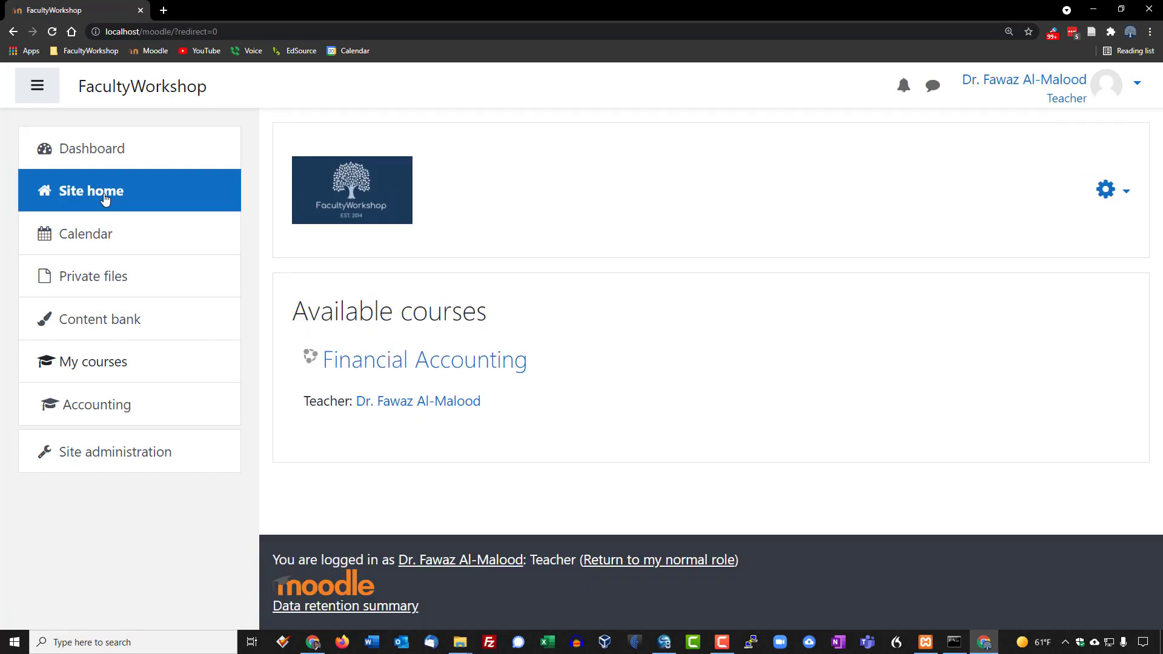
pyautogui.click(111, 241)
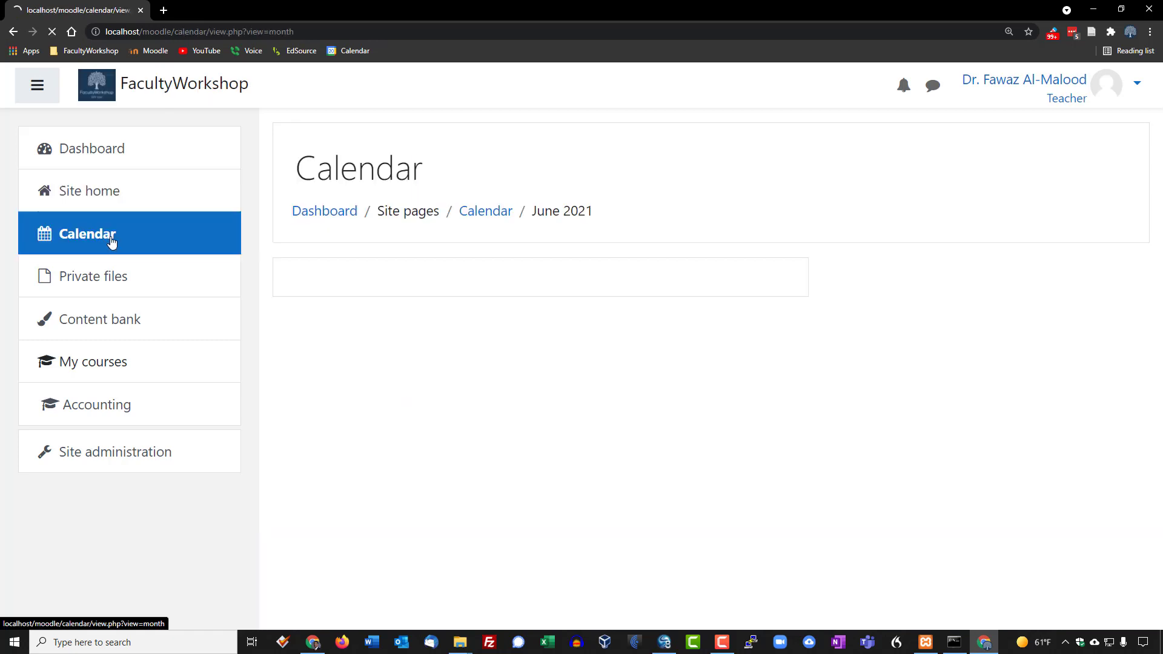
pyautogui.click(124, 274)
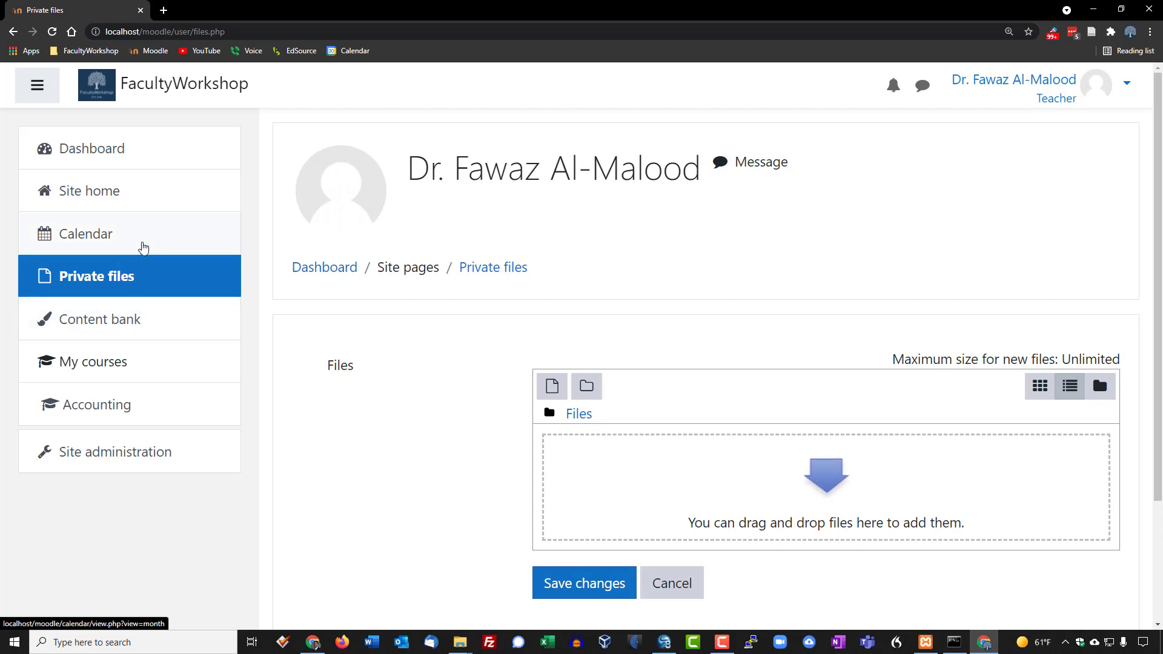
# - Return to the site calendar and examine the June 2021 month view with its event and export options
pyautogui.click(97, 243)
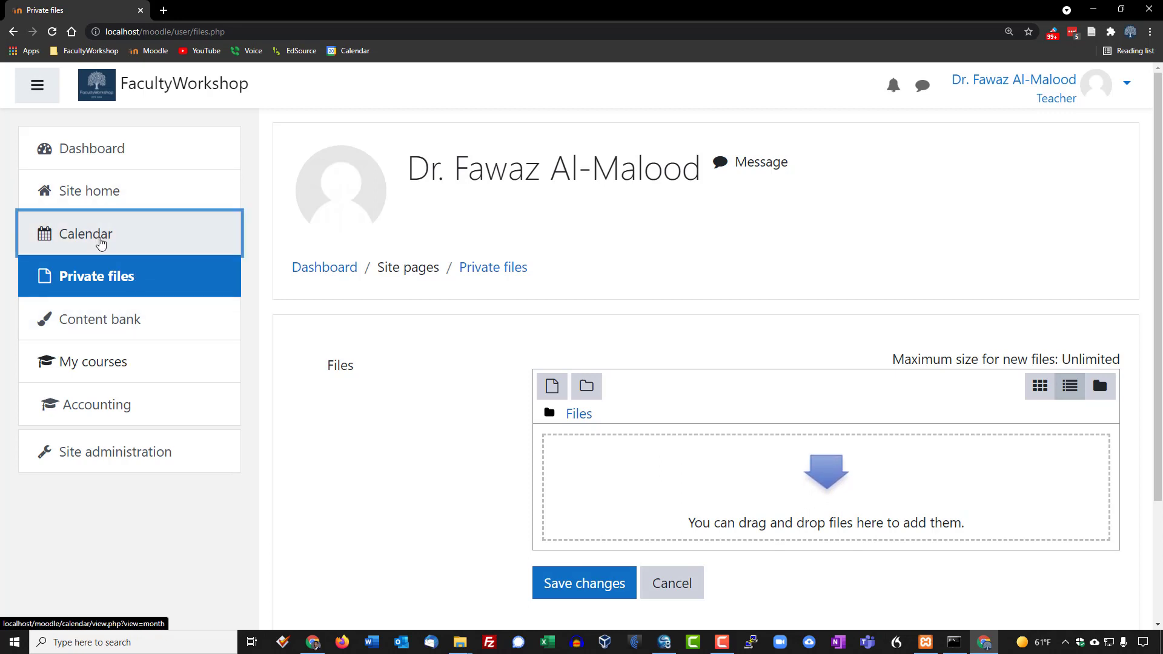
pyautogui.scroll(-2, 506, 146)
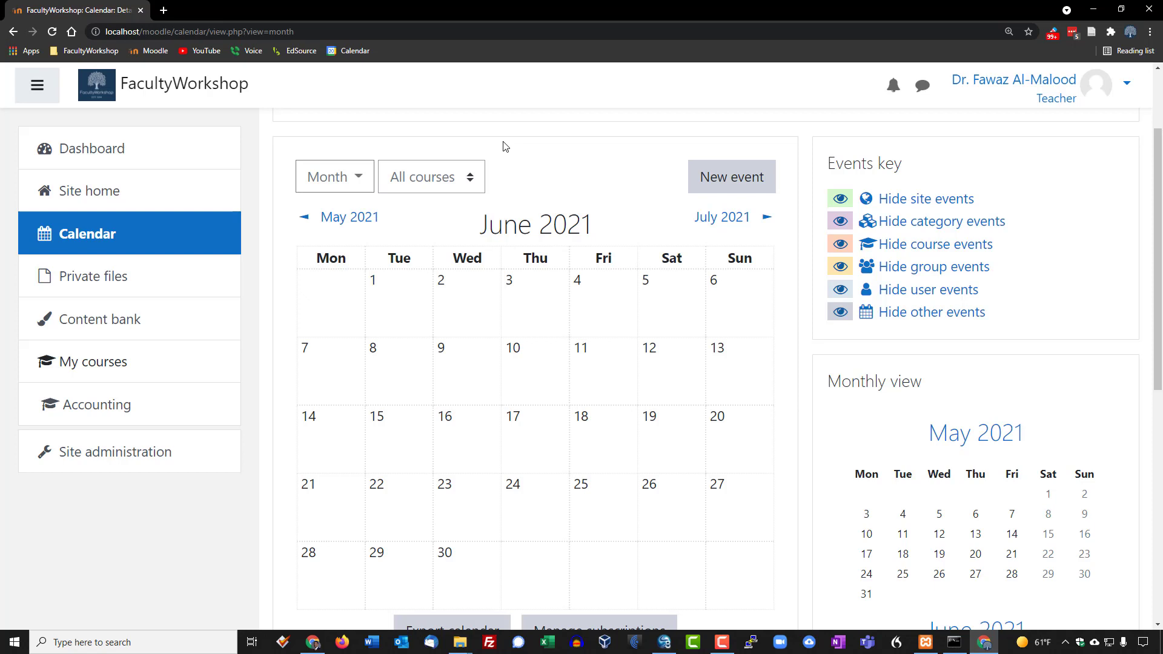
pyautogui.scroll(-1, 598, 147)
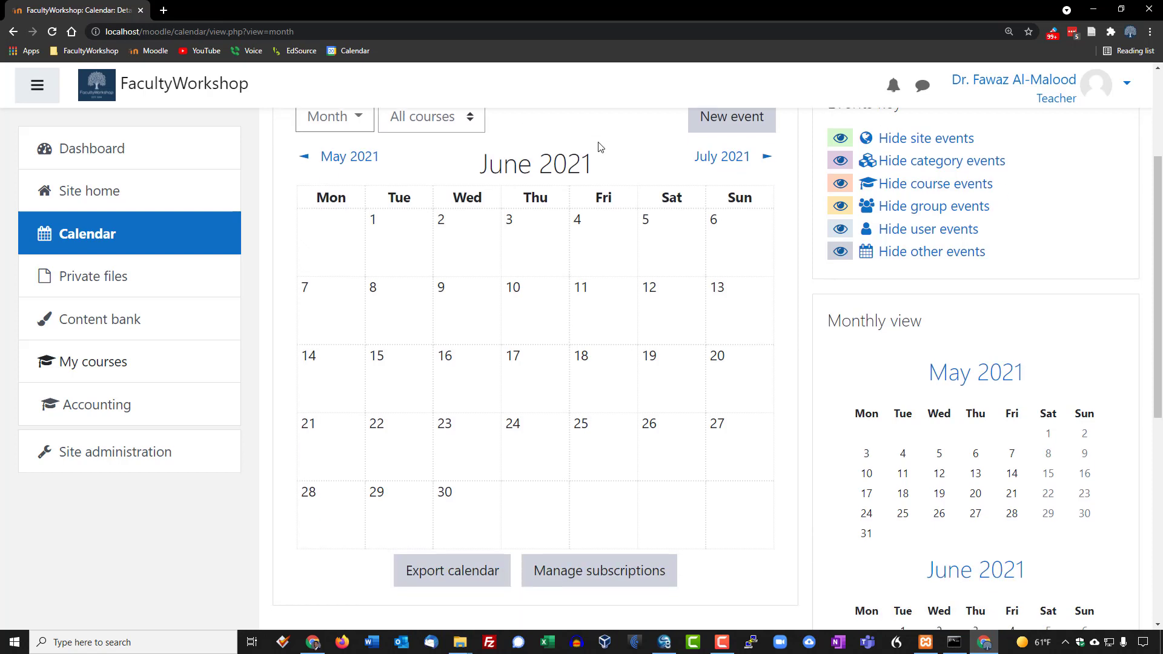
pyautogui.scroll(1, 599, 147)
pyautogui.scroll(-1, 599, 147)
pyautogui.scroll(1, 599, 147)
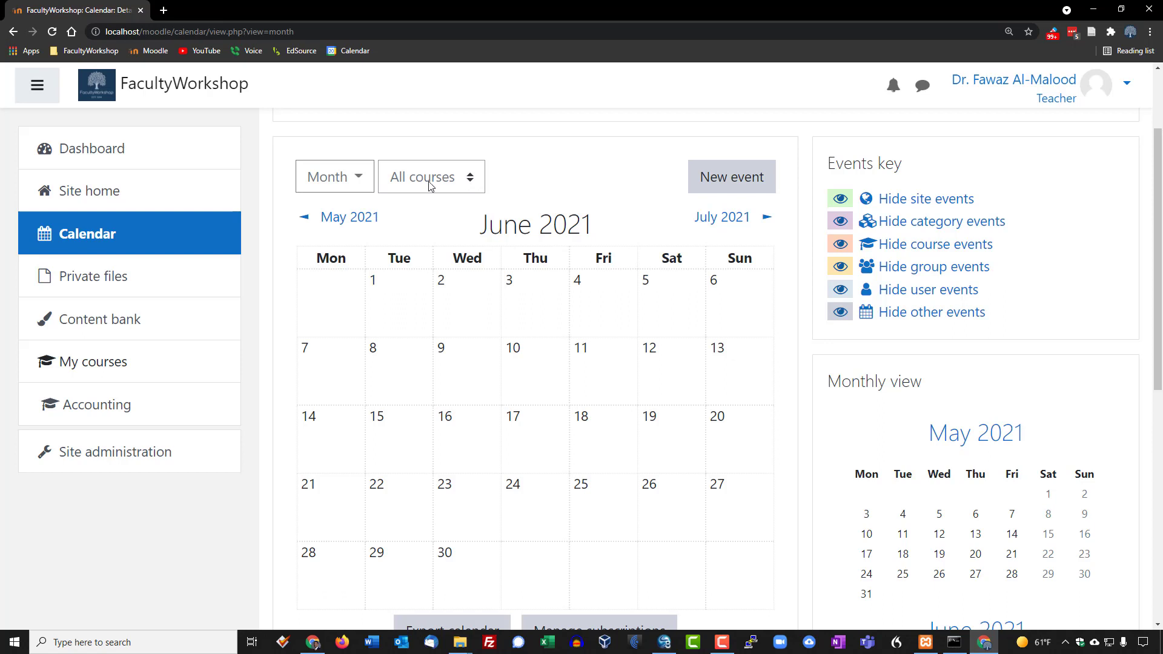
# - Try filtering the month calendar by the Accounting course and restore the filter to All courses
pyautogui.click(478, 184)
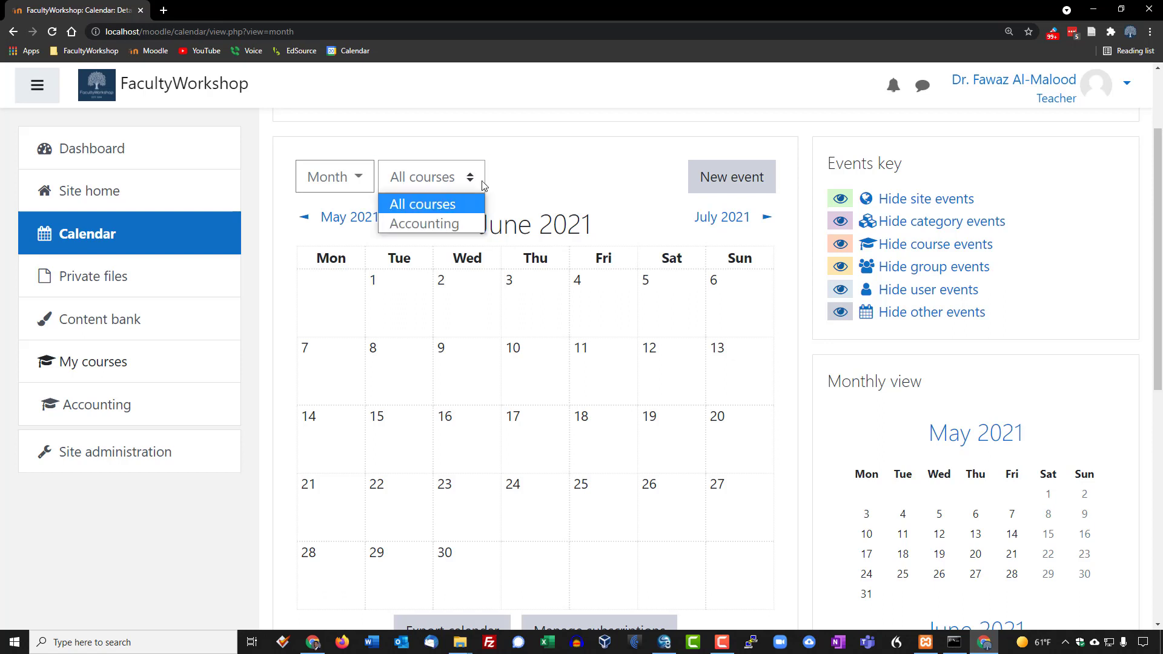
pyautogui.click(446, 227)
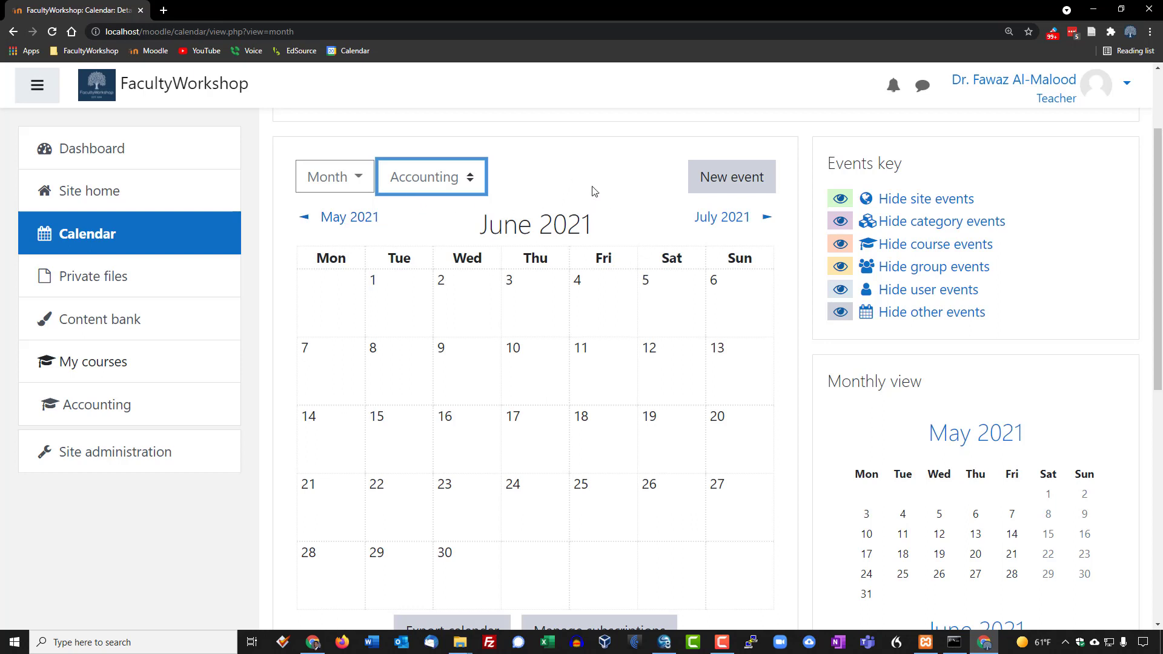
pyautogui.click(465, 181)
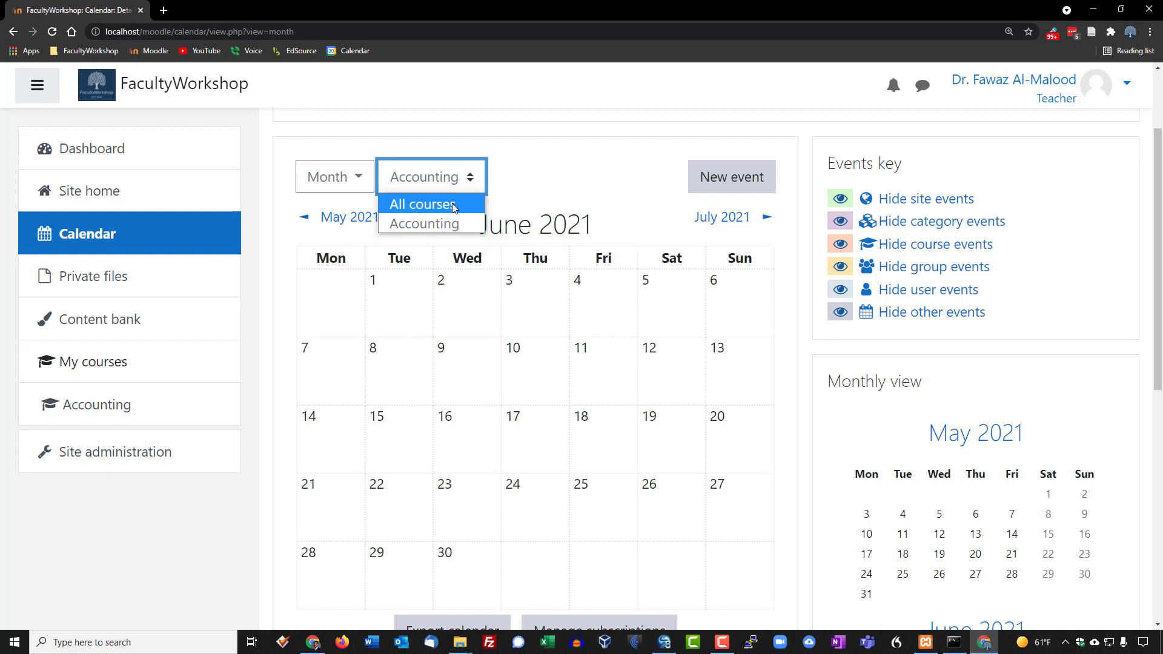
pyautogui.click(418, 204)
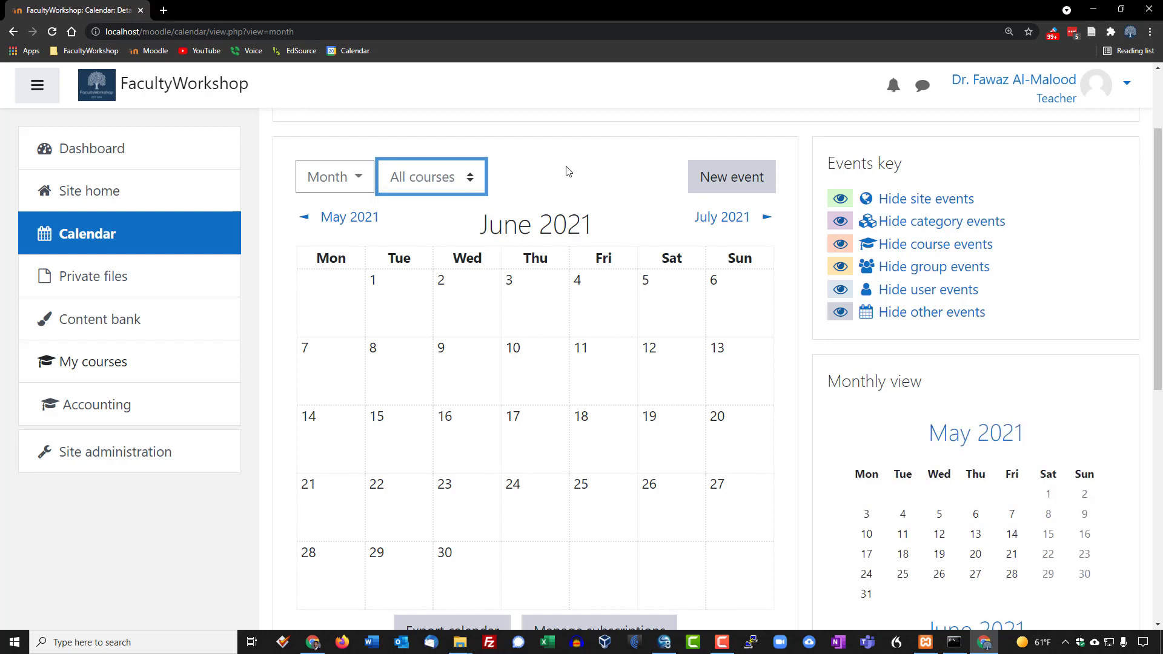
# - Open the new event form, examine its category, description, location, duration and repeat fields, and close it without saving
pyautogui.click(740, 189)
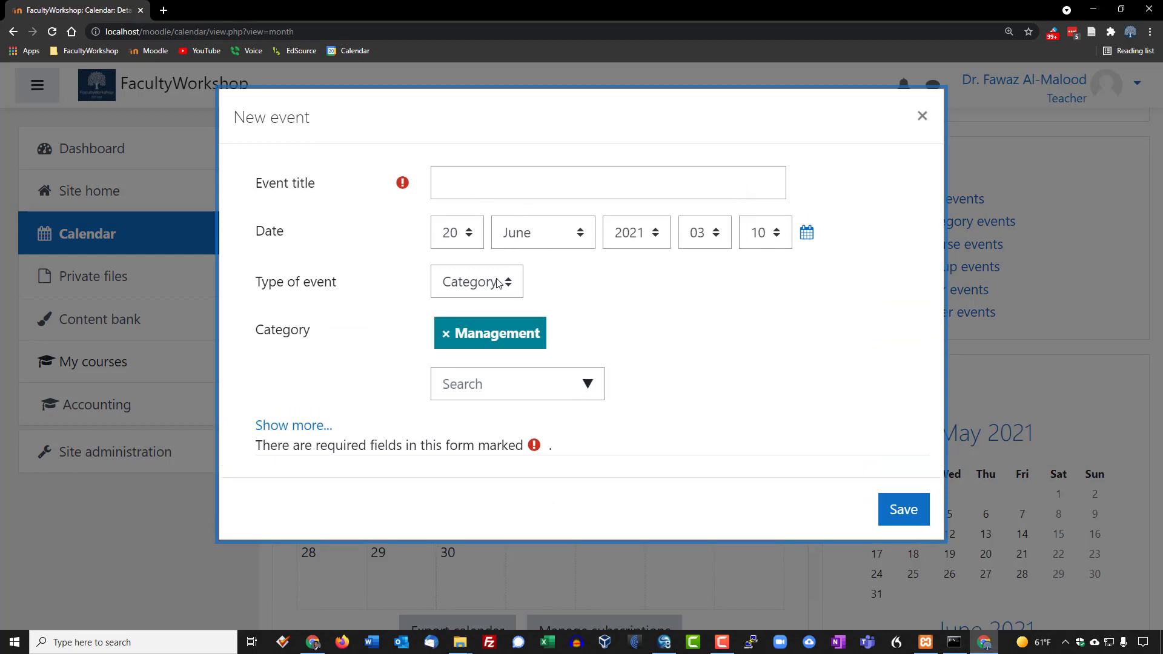
pyautogui.click(581, 392)
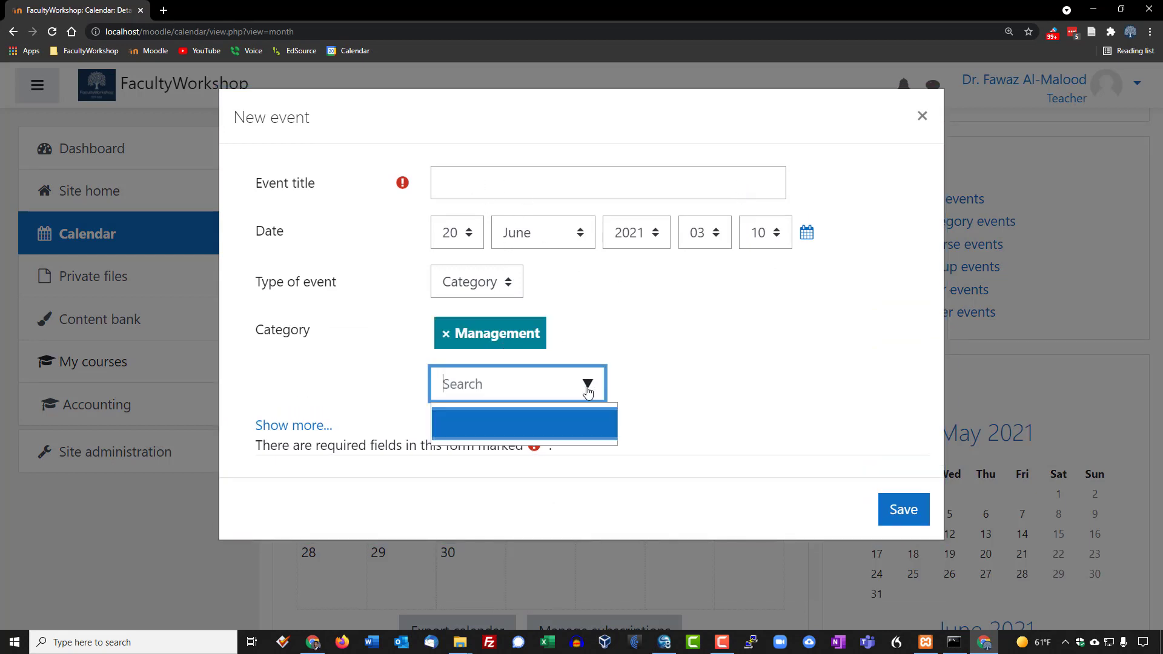
pyautogui.click(748, 314)
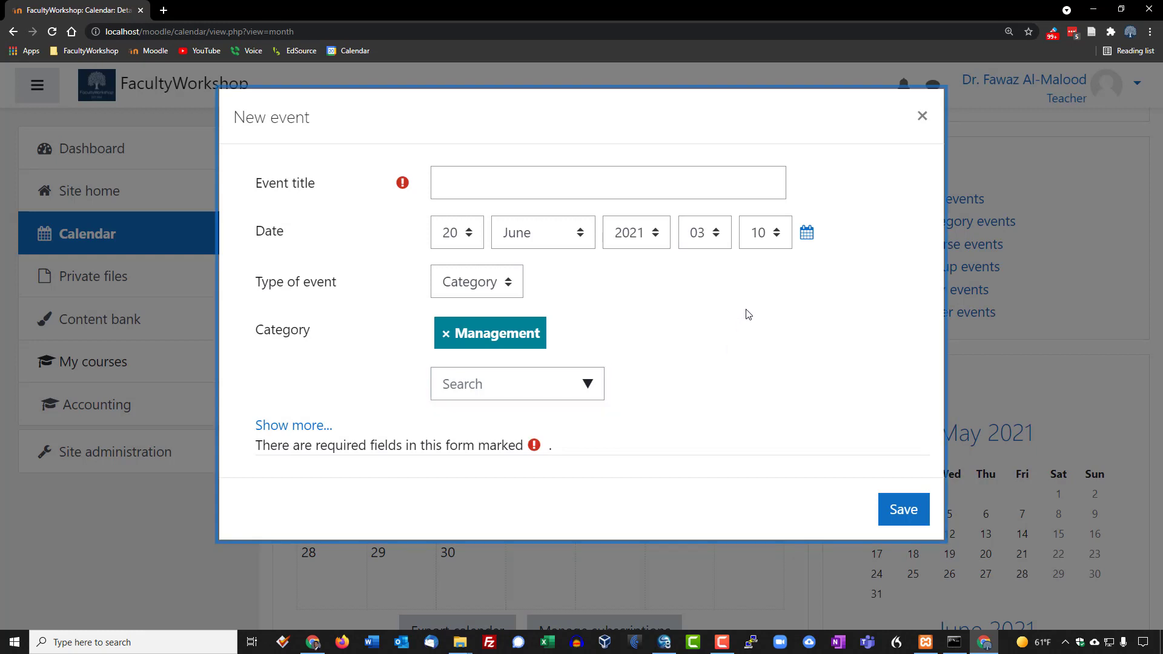
pyautogui.click(294, 425)
pyautogui.scroll(-2, 727, 317)
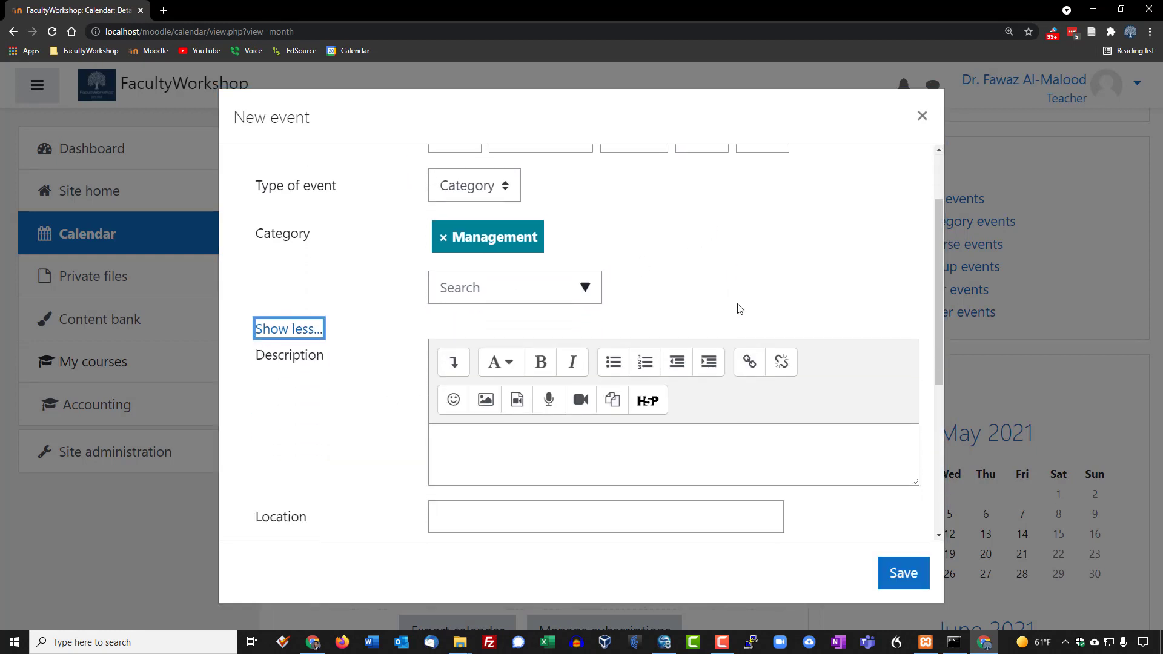
pyautogui.scroll(-1, 740, 309)
pyautogui.scroll(-1, 592, 363)
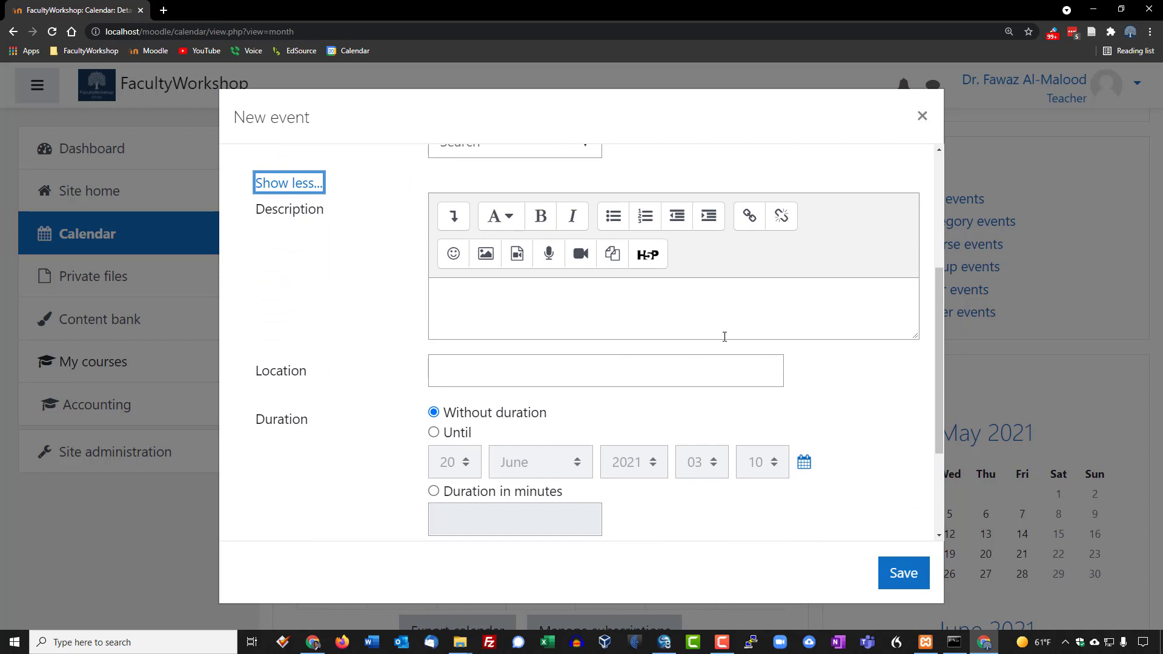
pyautogui.scroll(-3, 725, 336)
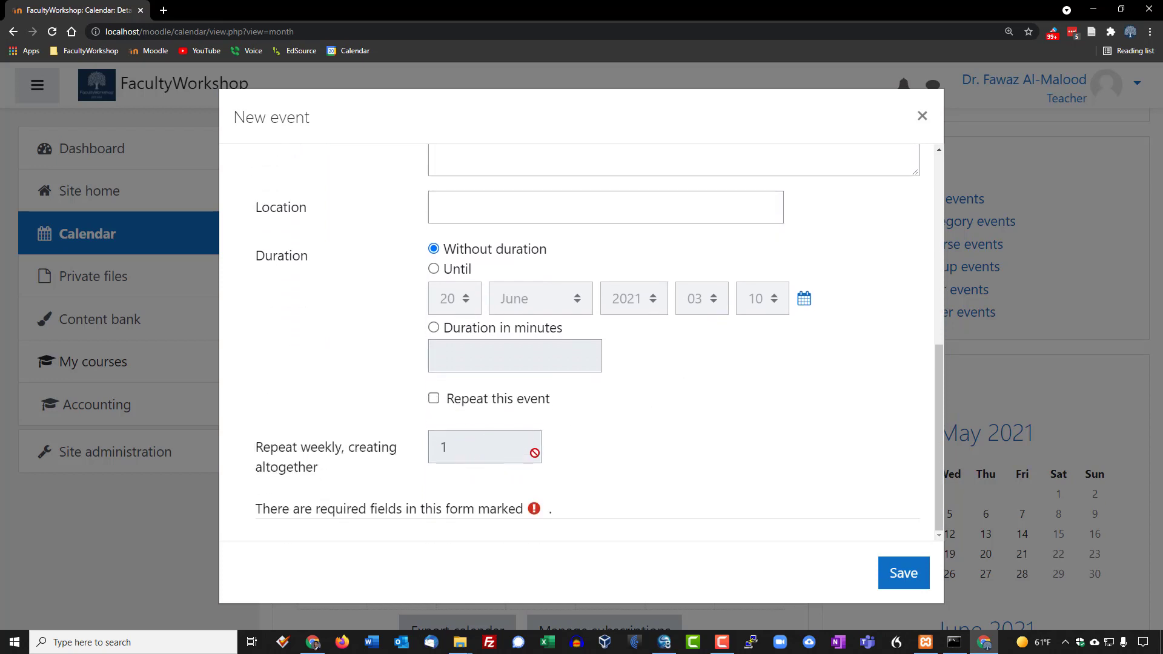
pyautogui.scroll(8, 687, 442)
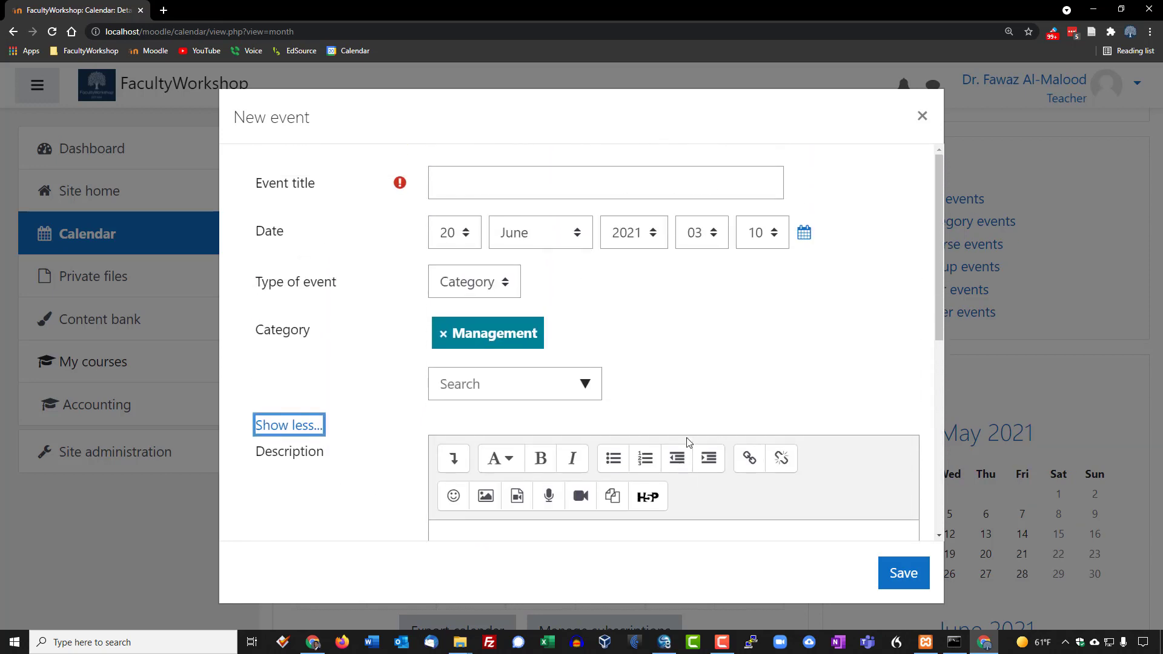
pyautogui.click(922, 116)
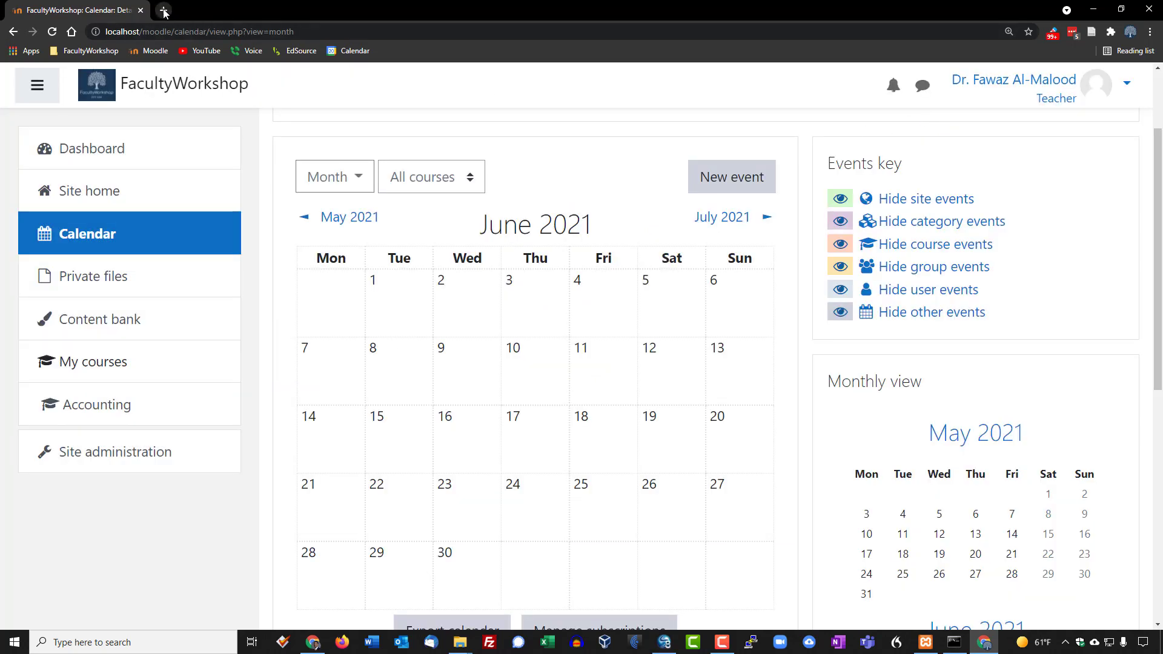
# - Switch to Google Calendar in a new browser tab, enlarge the page to 150%, and look over the month view
pyautogui.click(164, 11)
pyautogui.click(354, 52)
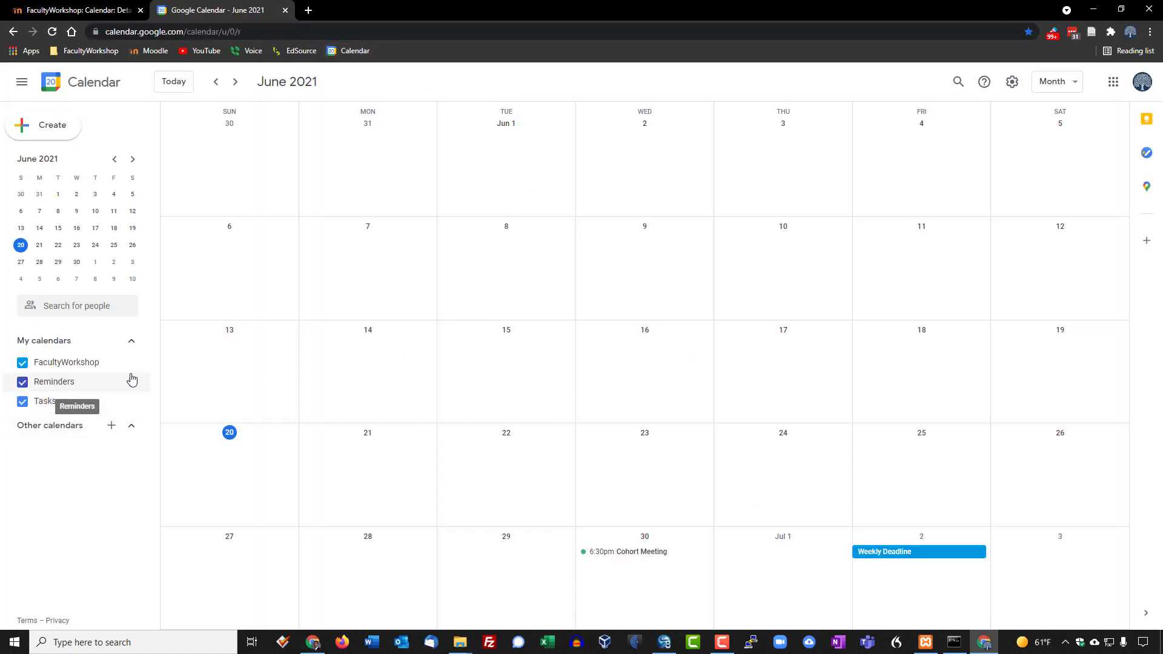
pyautogui.hotkey('ctrl', '+')
pyautogui.hotkey('ctrl', '+')
pyautogui.hotkey('ctrl', '+')
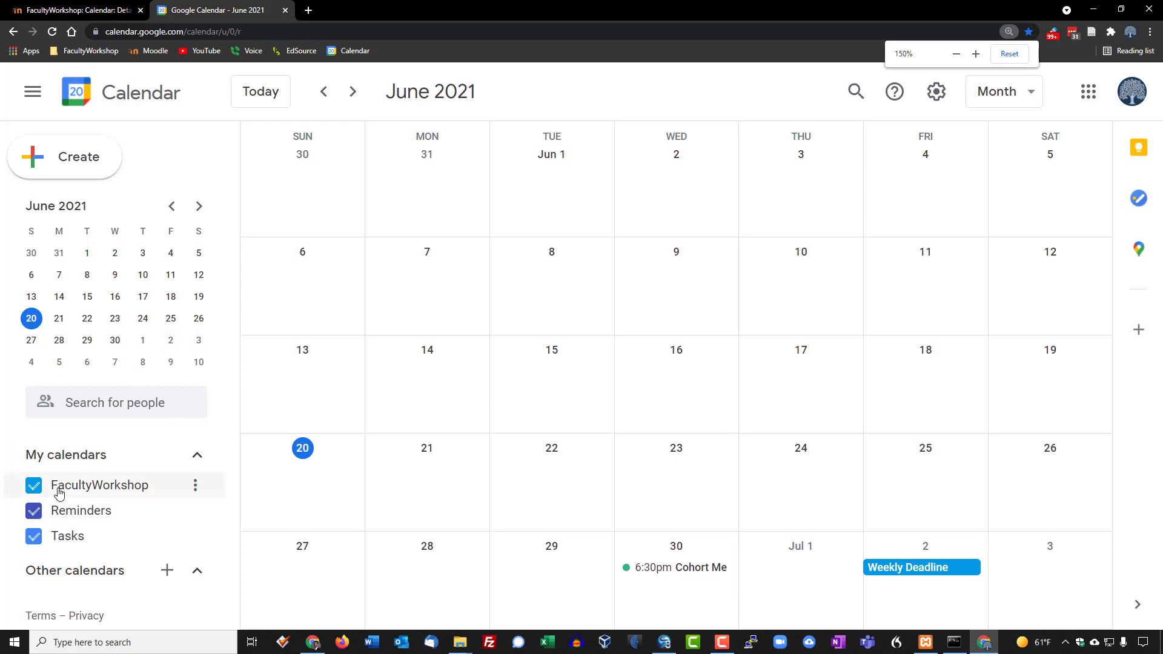
pyautogui.scroll(-1, 878, 403)
pyautogui.scroll(2, 878, 410)
pyautogui.scroll(-1, 870, 421)
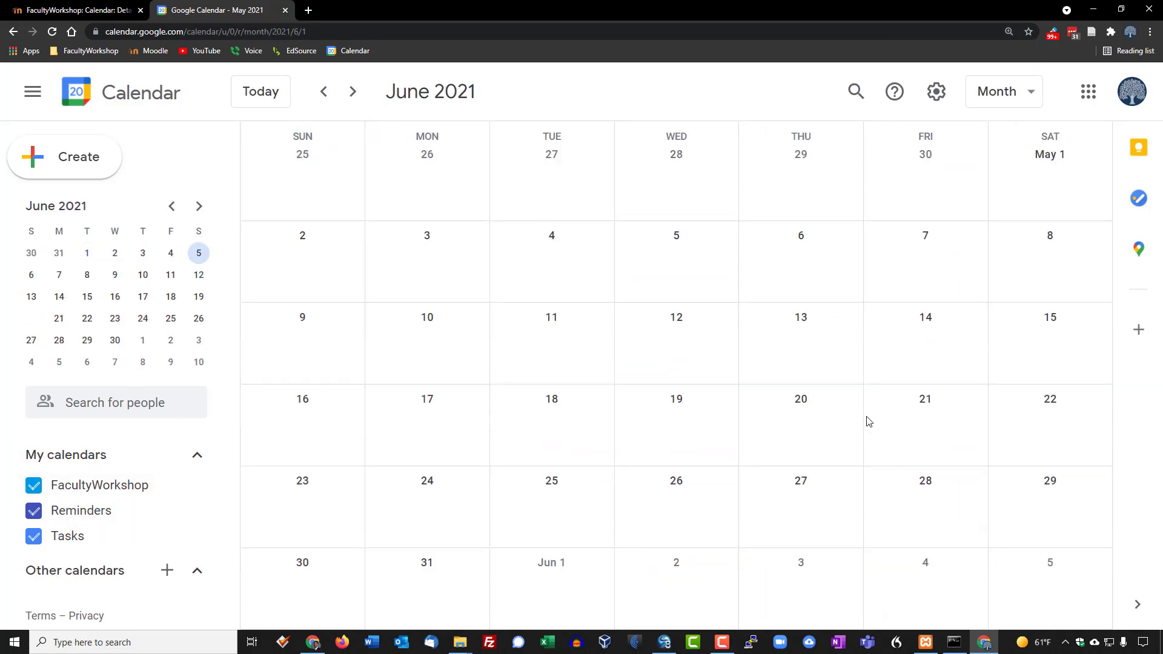
pyautogui.scroll(1, 866, 420)
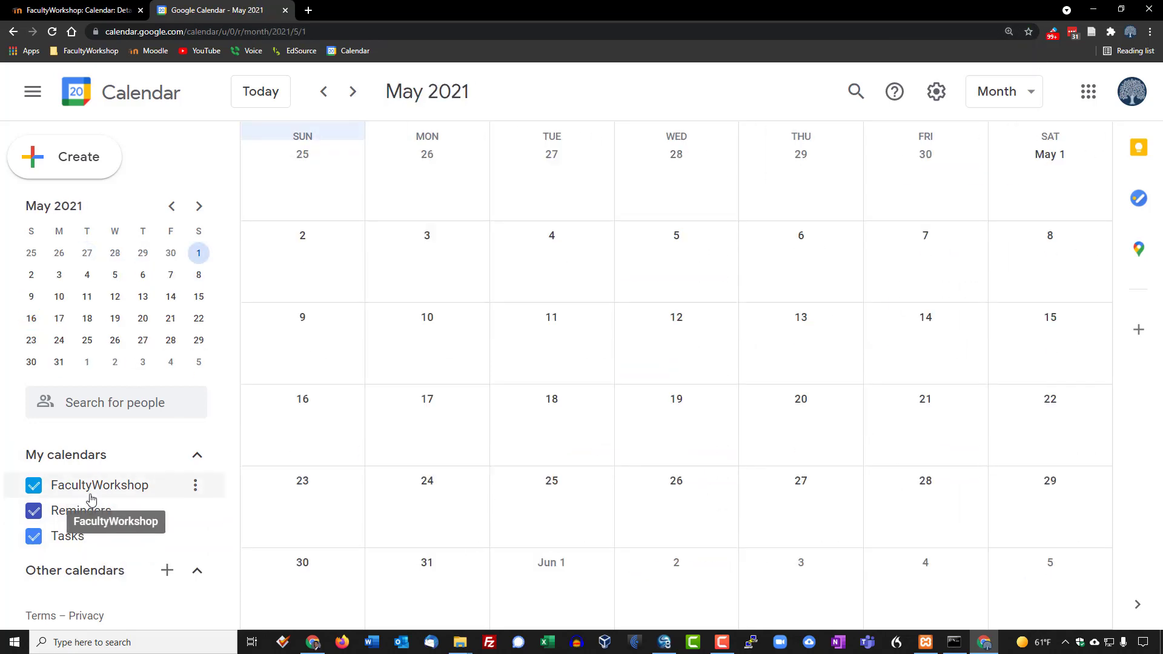
# - Open the settings and sharing page of the FacultyWorkshop calendar and copy its public address in iCal format
pyautogui.click(195, 492)
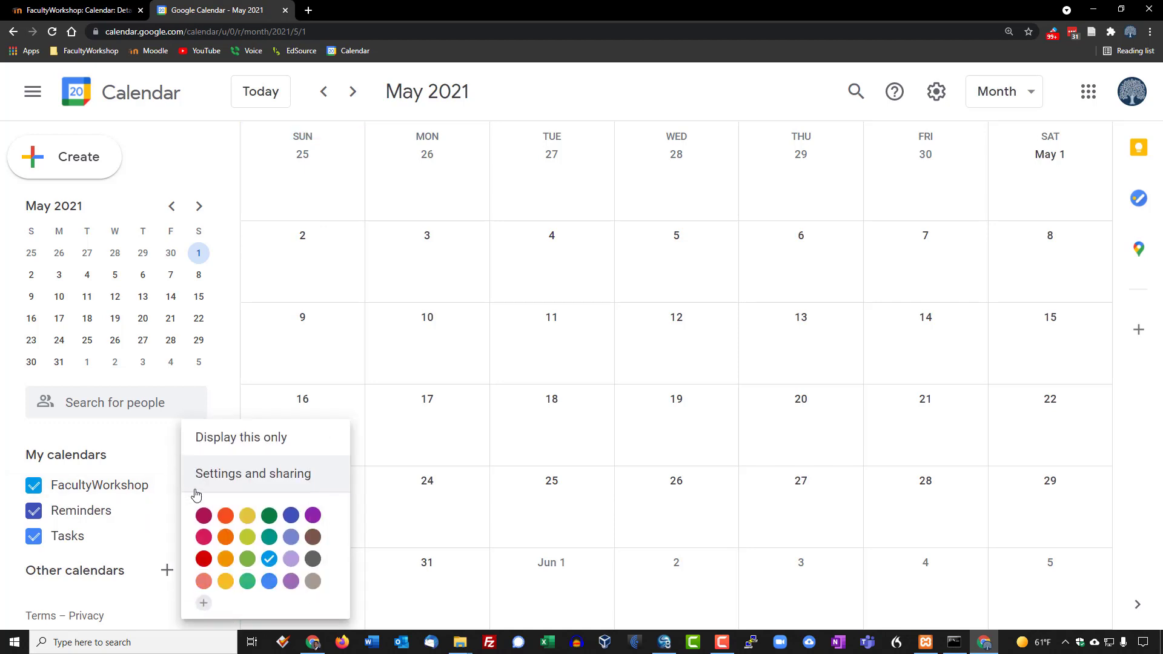
pyautogui.click(335, 476)
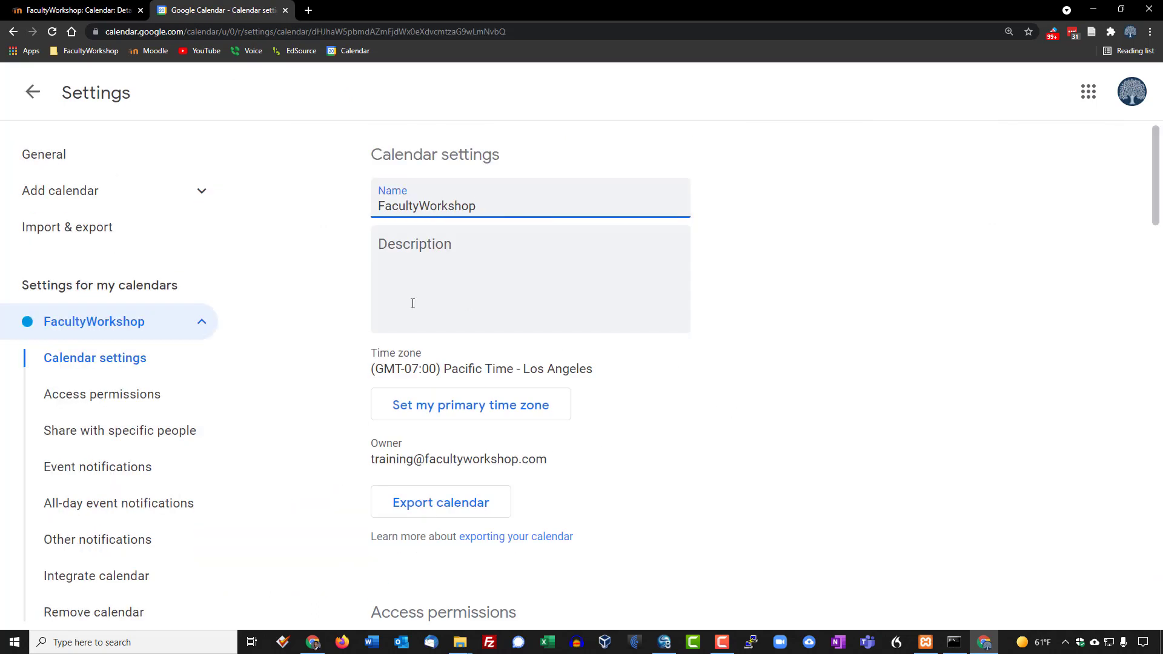
pyautogui.scroll(-8, 602, 275)
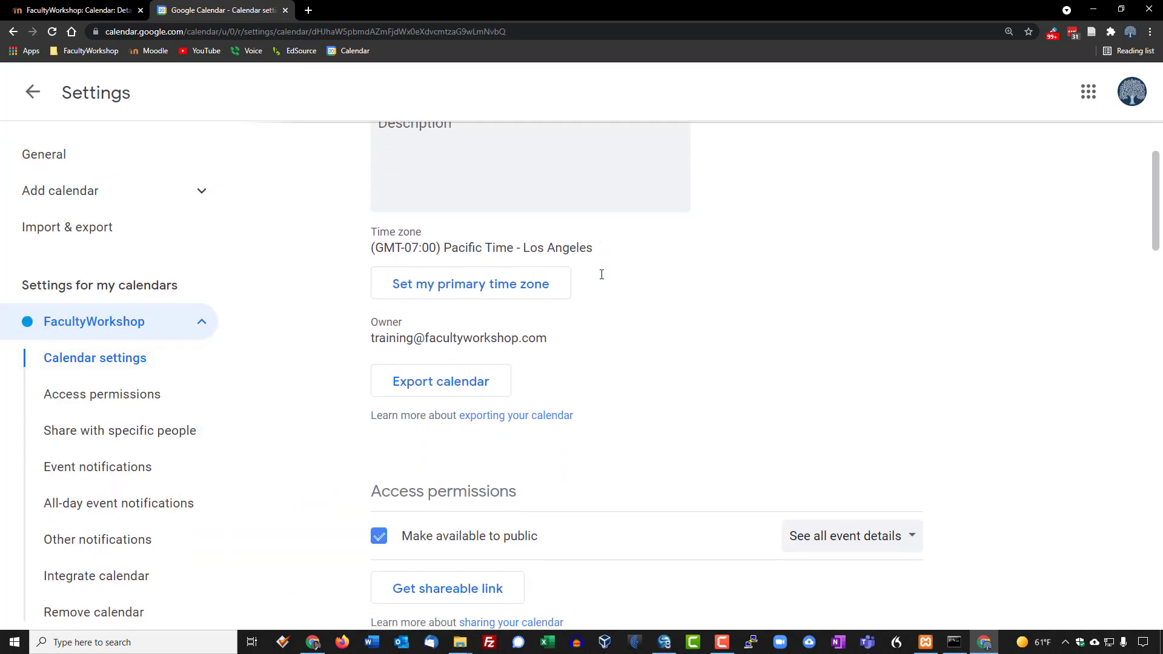
pyautogui.scroll(-20, 603, 278)
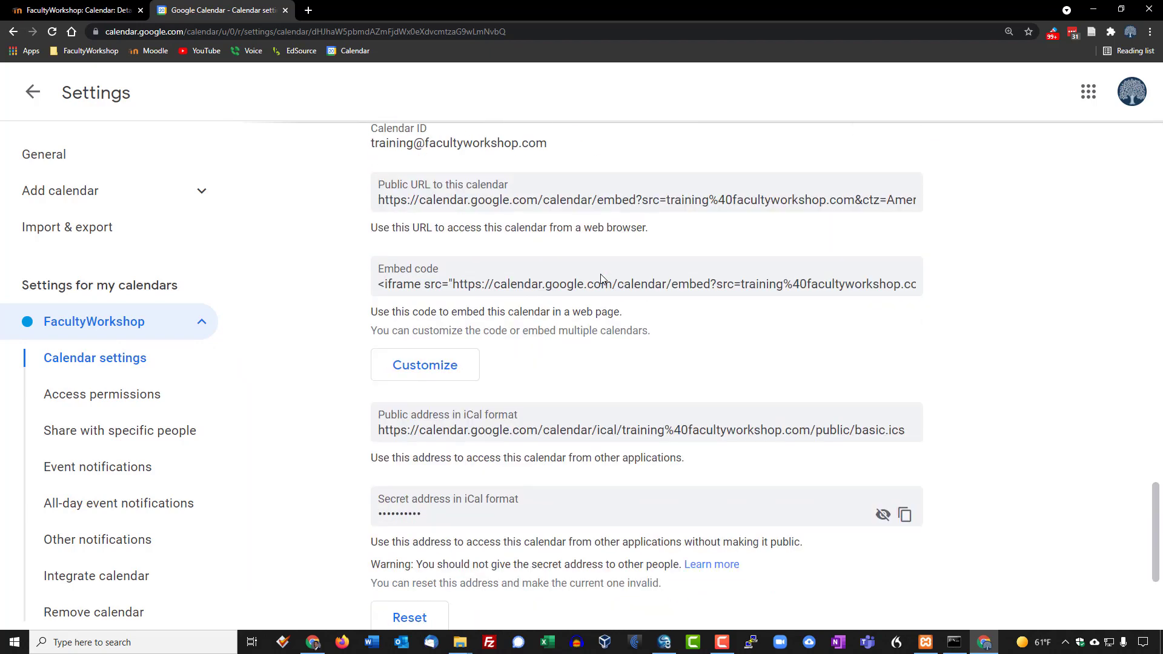
pyautogui.scroll(-2, 602, 276)
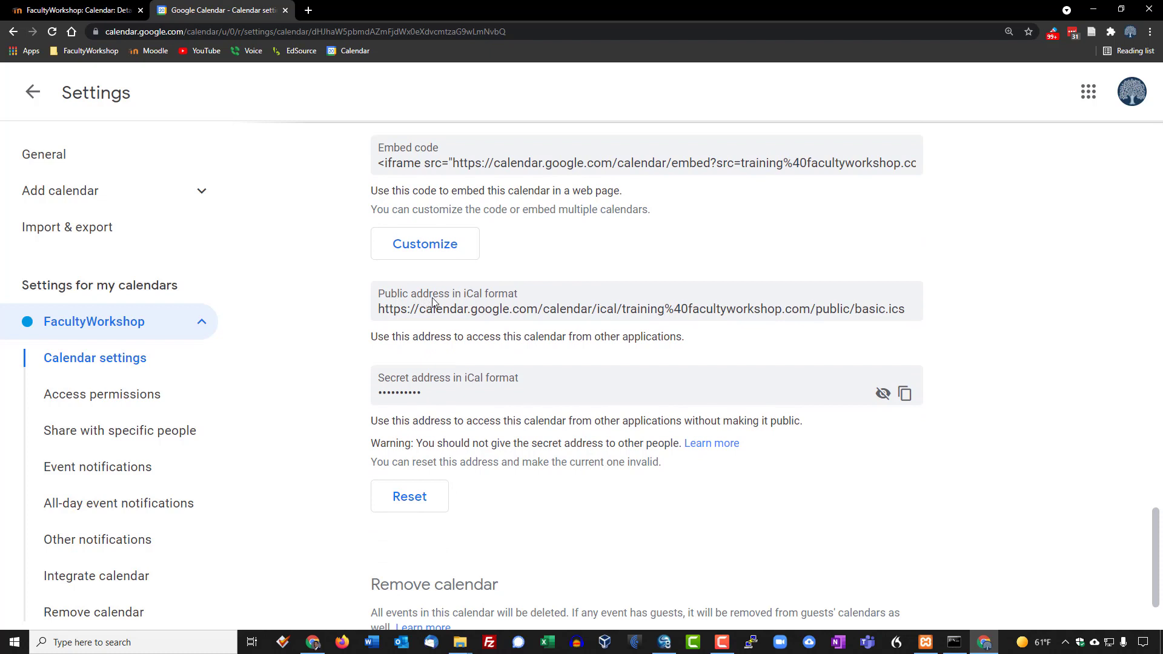
pyautogui.click(917, 309)
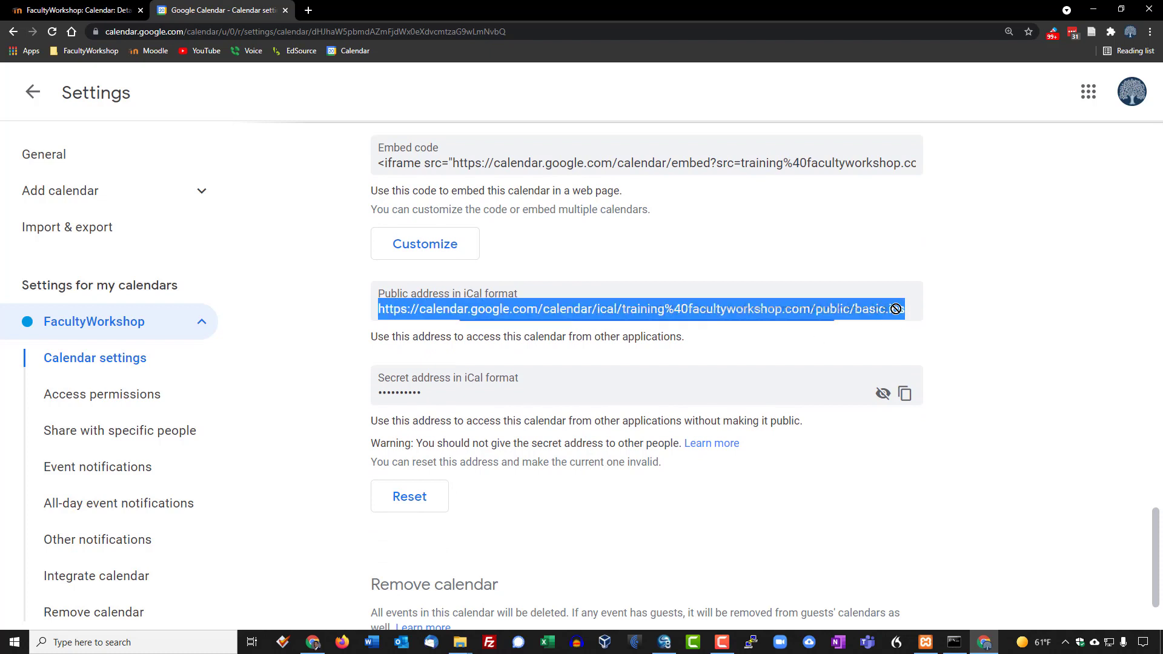
pyautogui.rightClick(514, 312)
pyautogui.click(531, 322)
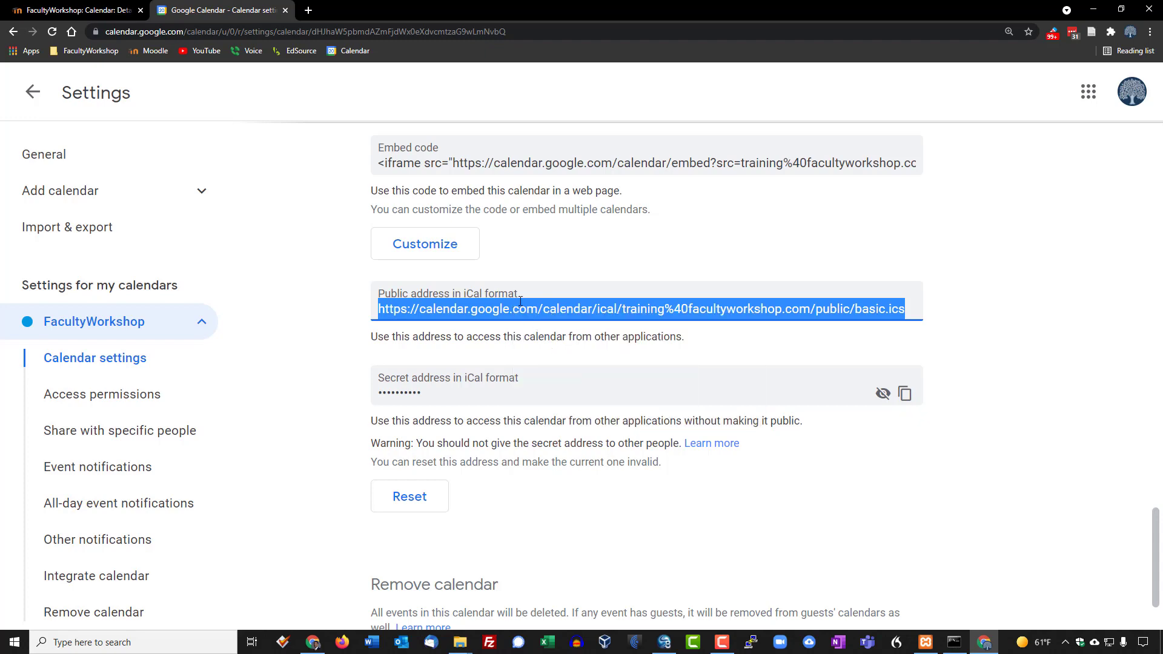
# - Switch back to Moodle, open the calendar's subscription management page, and name the calendar import GCal
pyautogui.click(58, 7)
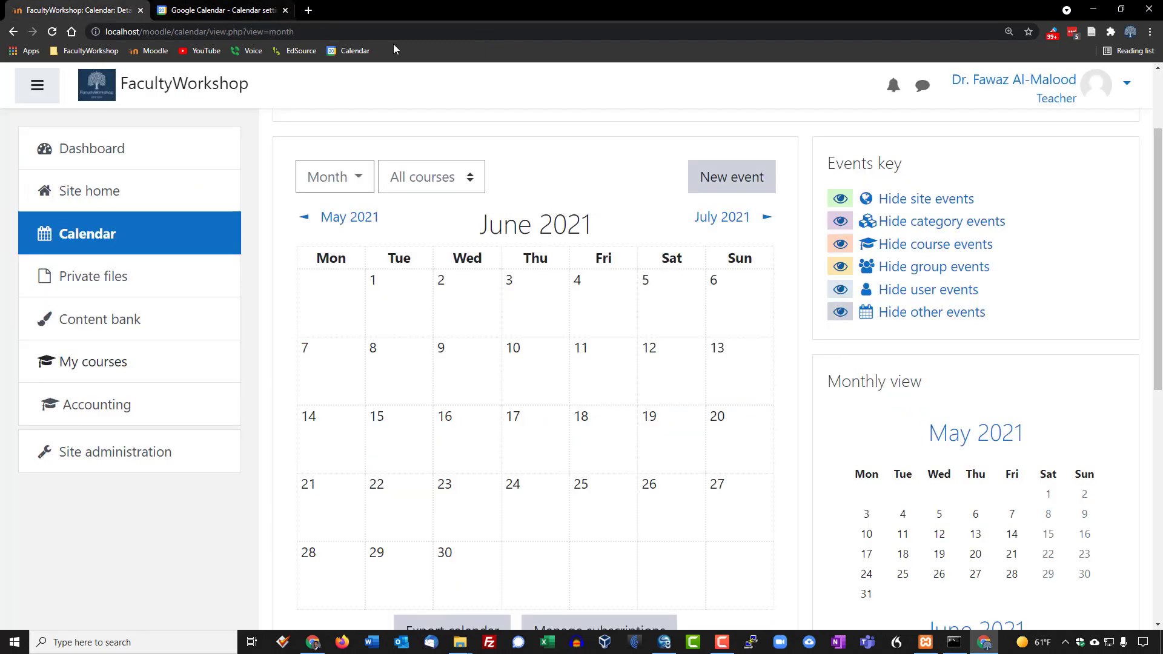
pyautogui.scroll(-1, 558, 119)
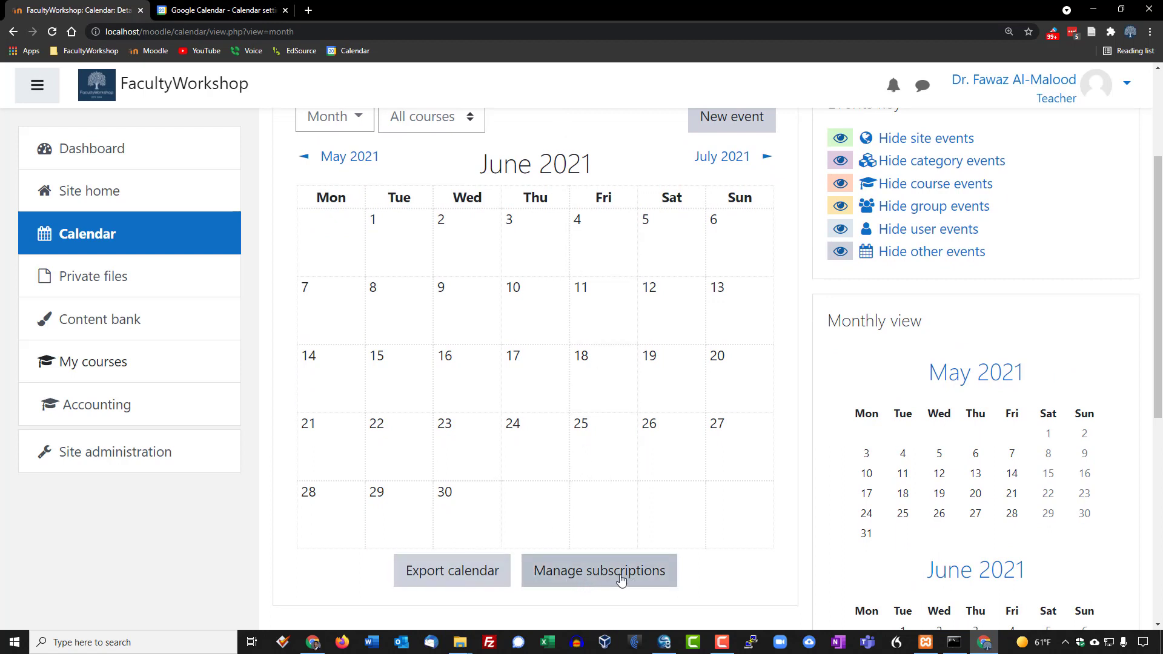
pyautogui.click(621, 578)
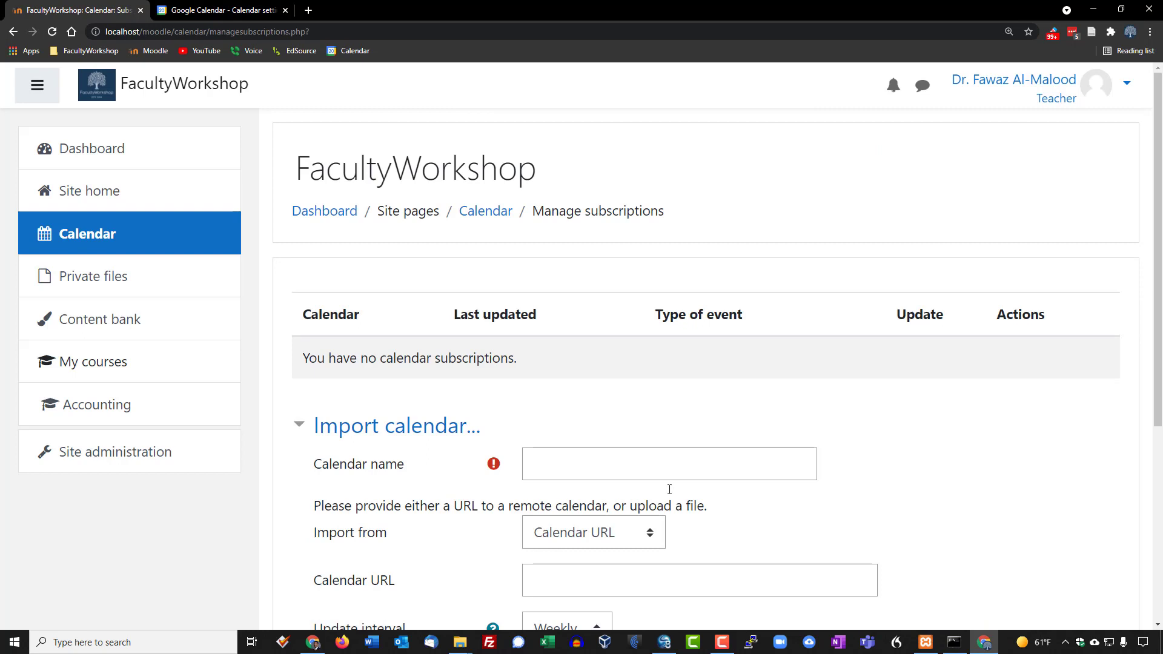
pyautogui.scroll(-2, 740, 328)
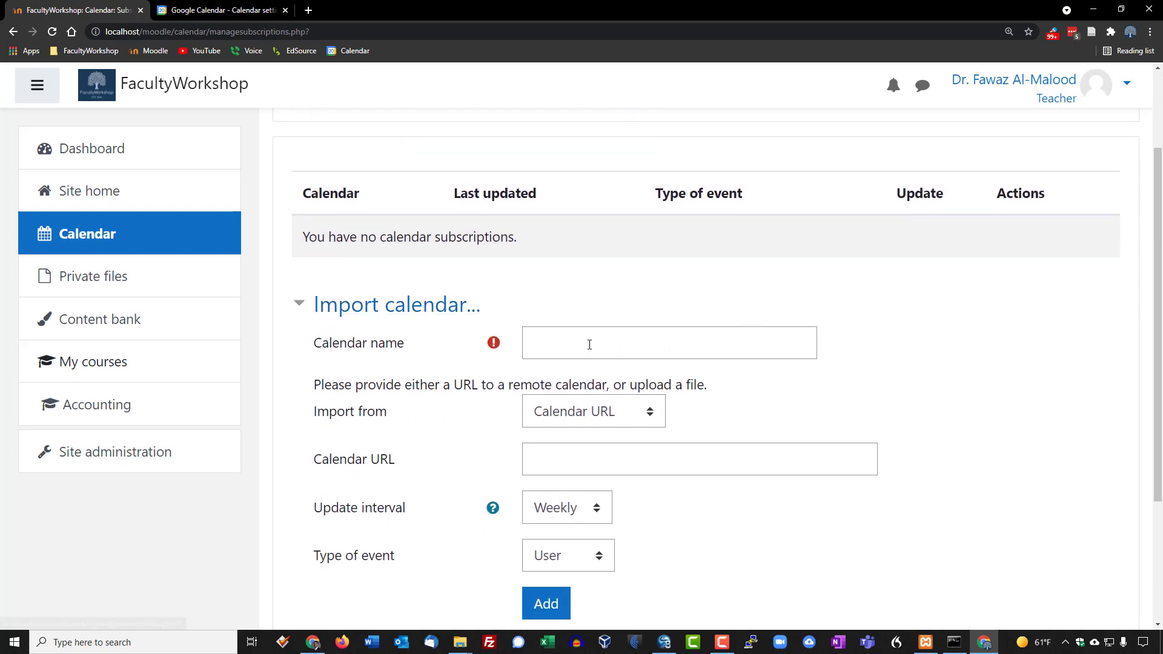
pyautogui.click(590, 344)
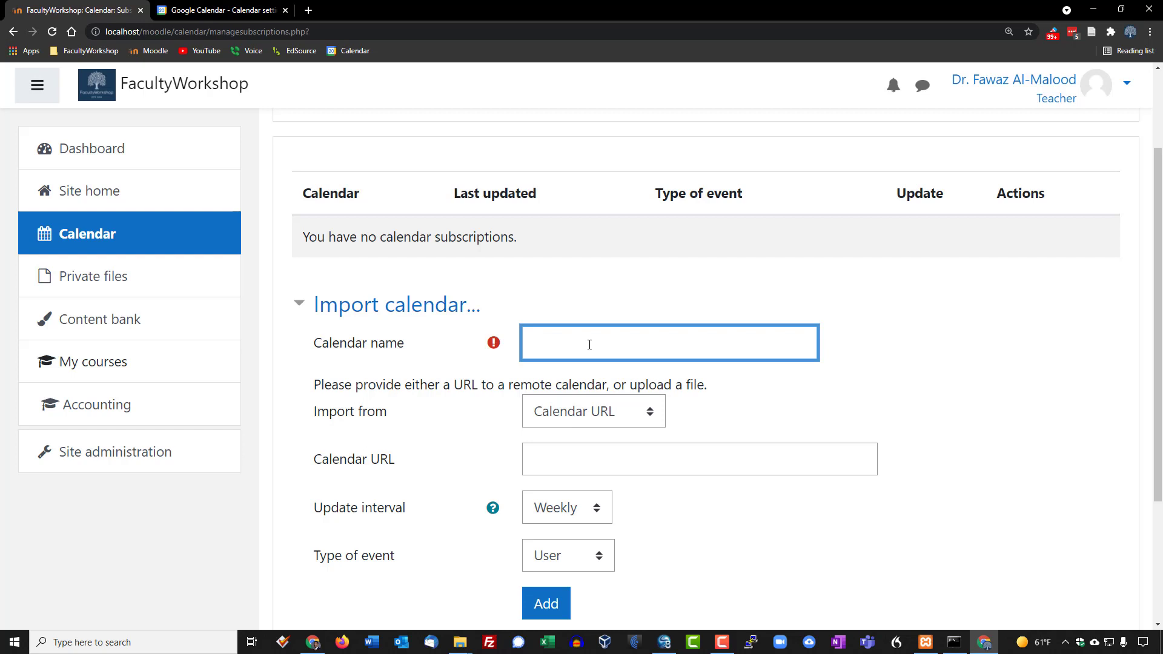
pyautogui.write('GCal')
# - Keep Calendar URL as the import source and paste the copied public iCal address as the calendar URL
pyautogui.scroll(-1, 491, 381)
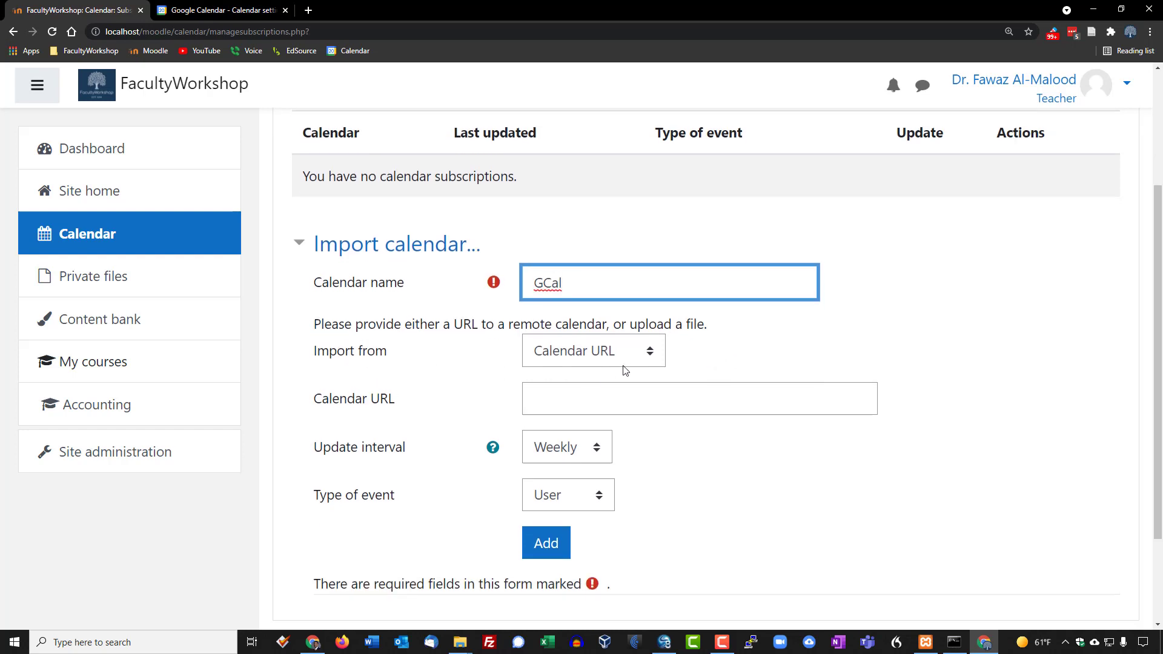
pyautogui.click(650, 360)
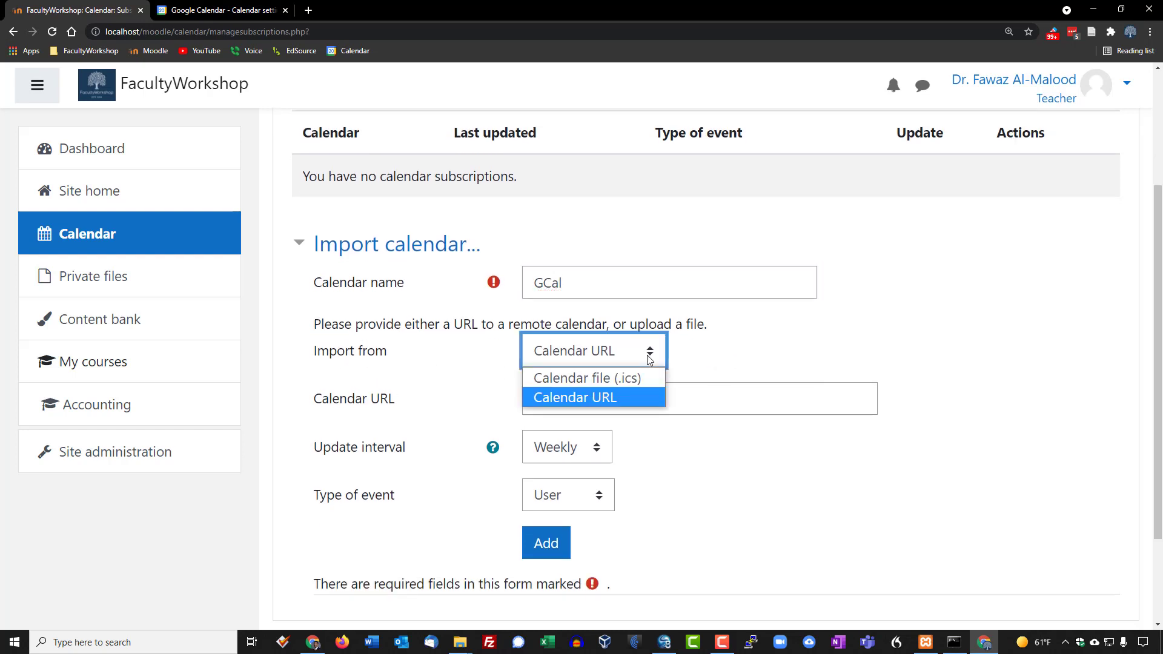
pyautogui.click(588, 398)
pyautogui.click(589, 398)
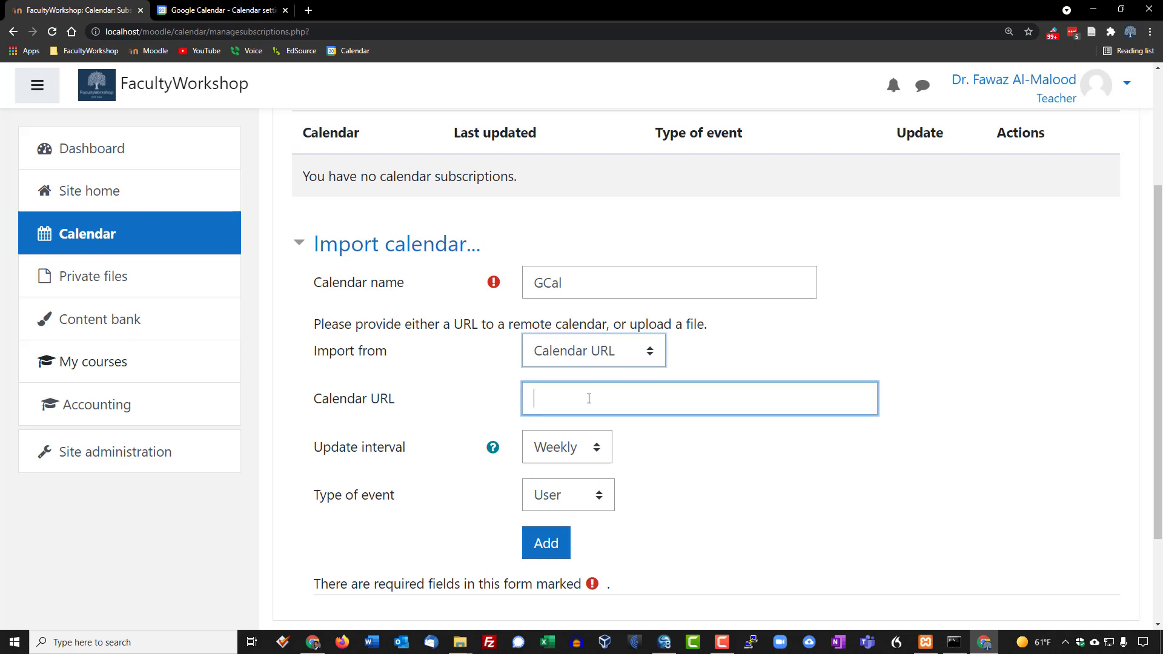
pyautogui.hotkey('ctrl', 'v')
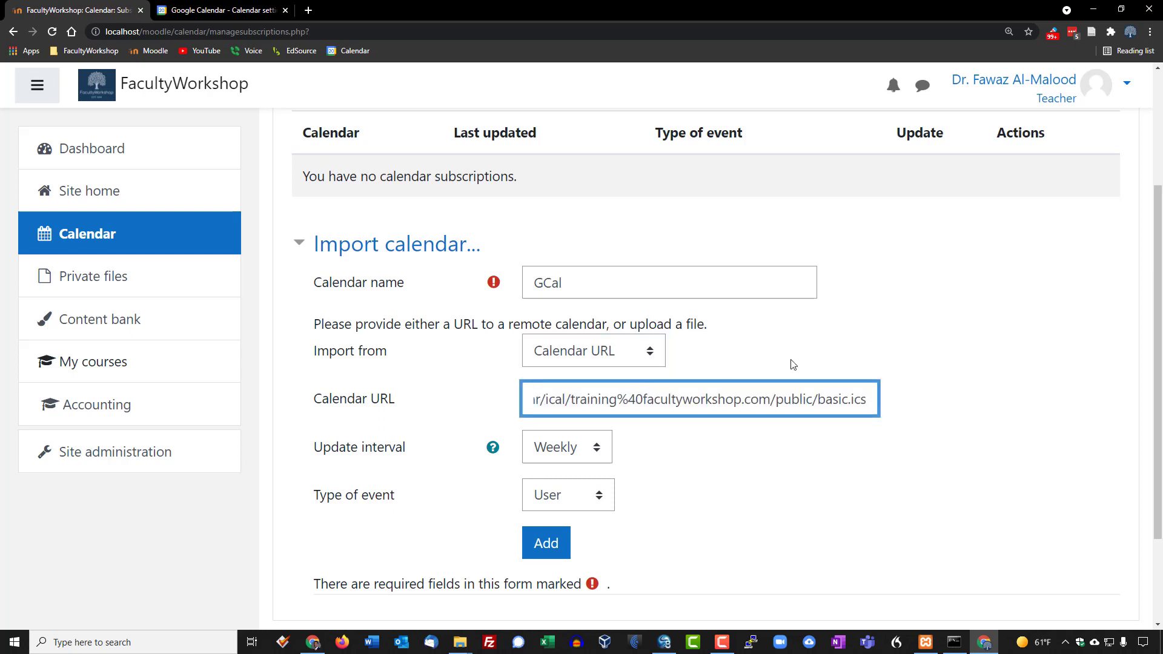
# - Set the GCal import's update interval to Hourly and add the subscription
pyautogui.scroll(-2, 982, 285)
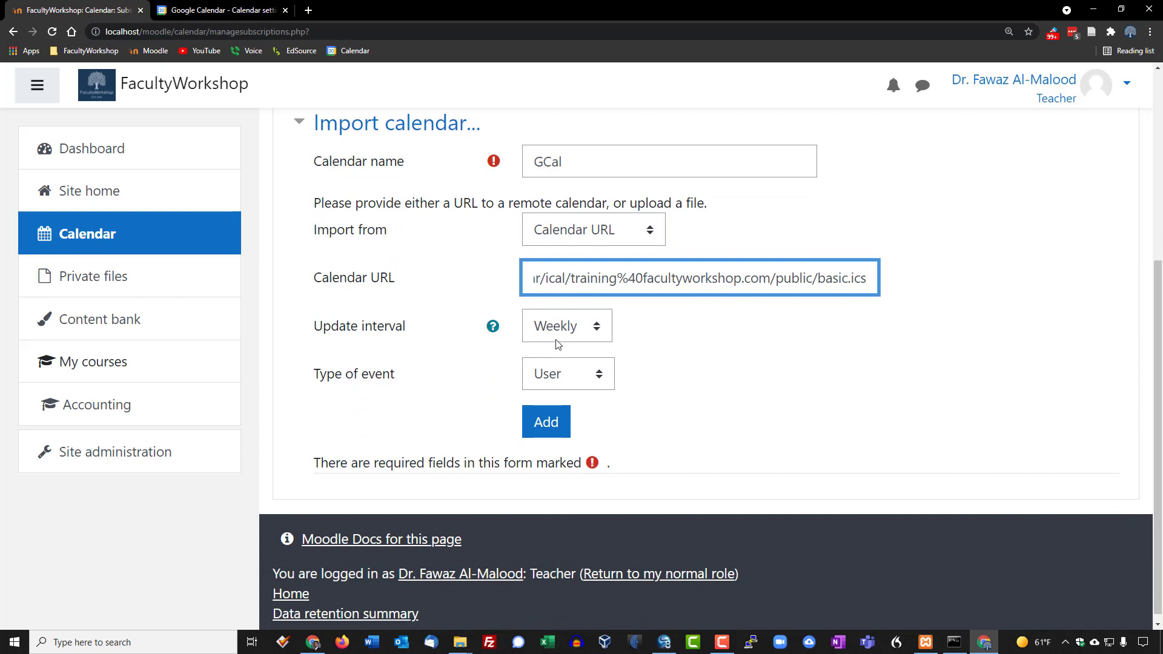
pyautogui.click(601, 329)
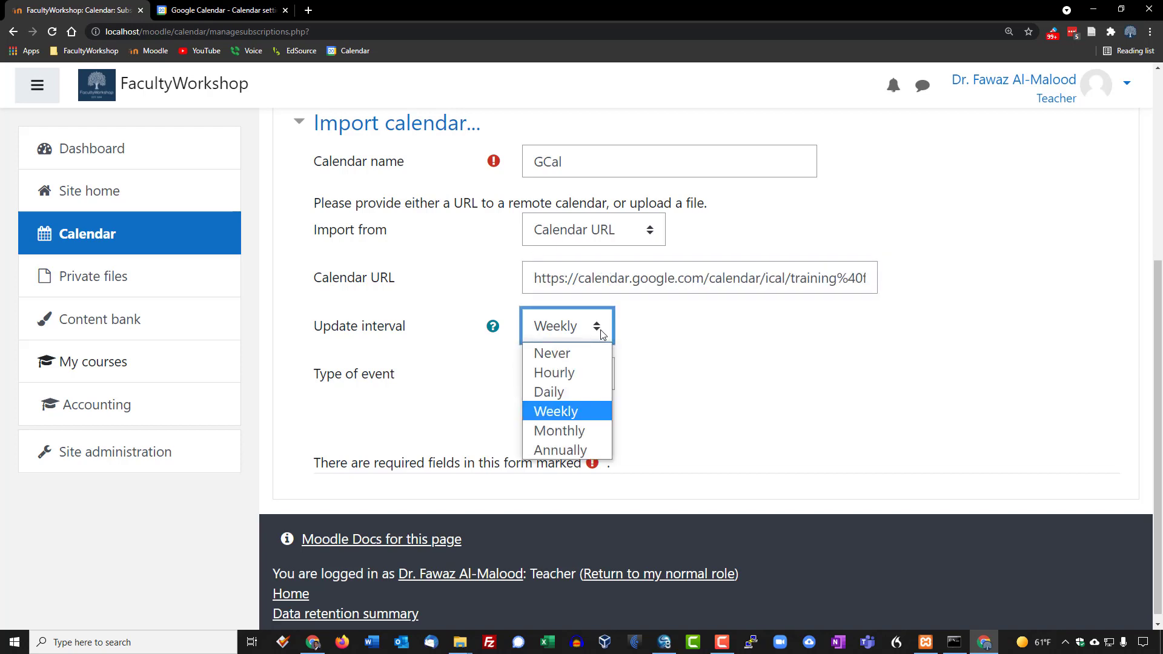
pyautogui.click(583, 373)
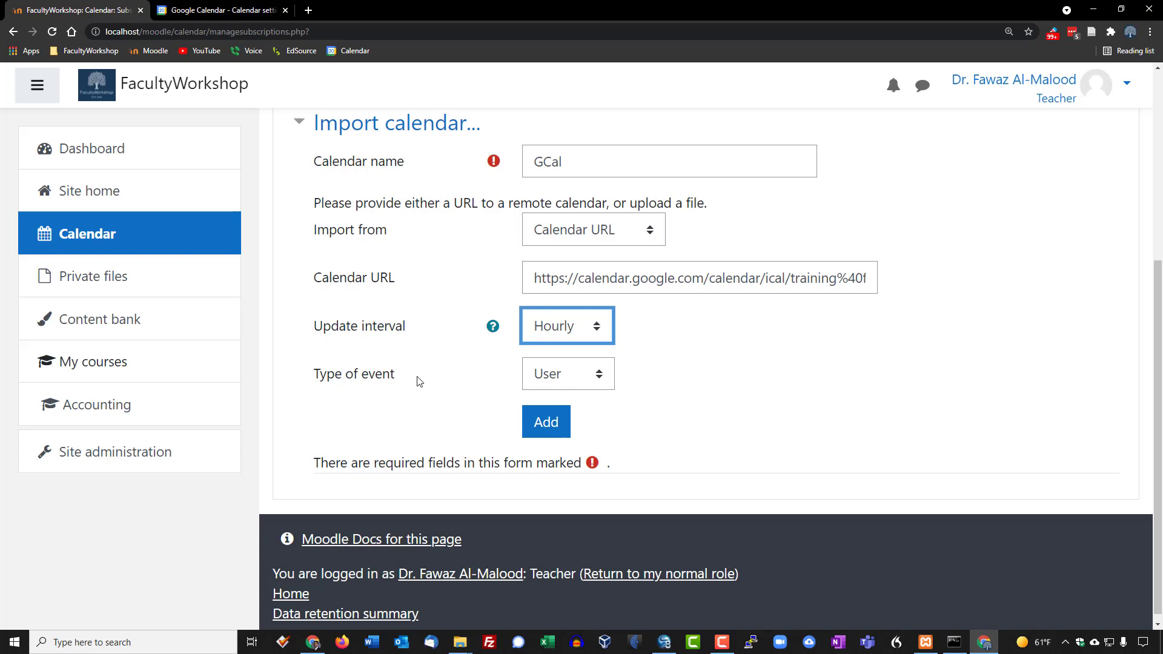
pyautogui.click(548, 424)
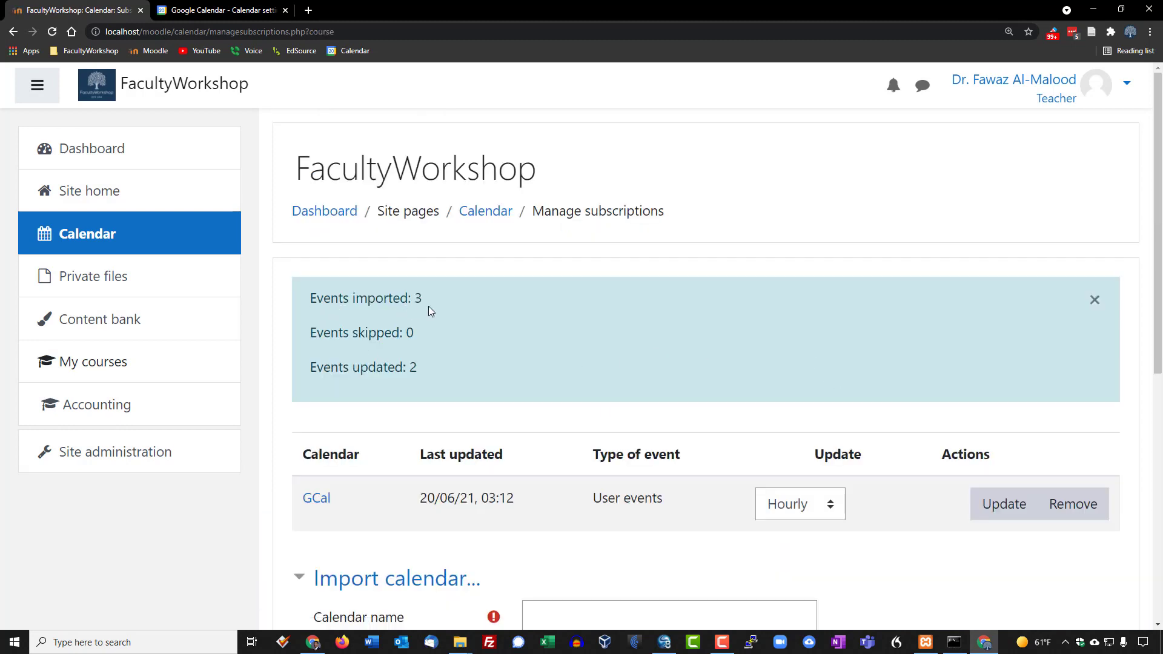
# - Review the GCal subscription entry, return to the June 2021 calendar, and view the details of the imported event on 29 June
pyautogui.scroll(-4, 806, 291)
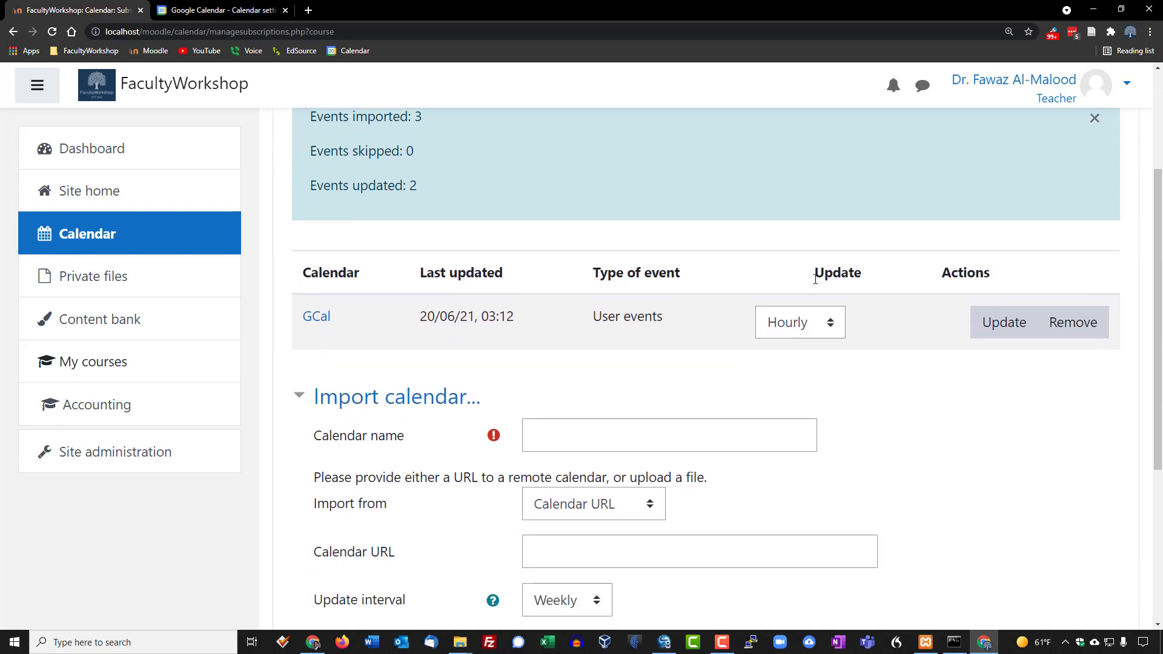
pyautogui.scroll(-3, 912, 286)
pyautogui.scroll(5, 915, 286)
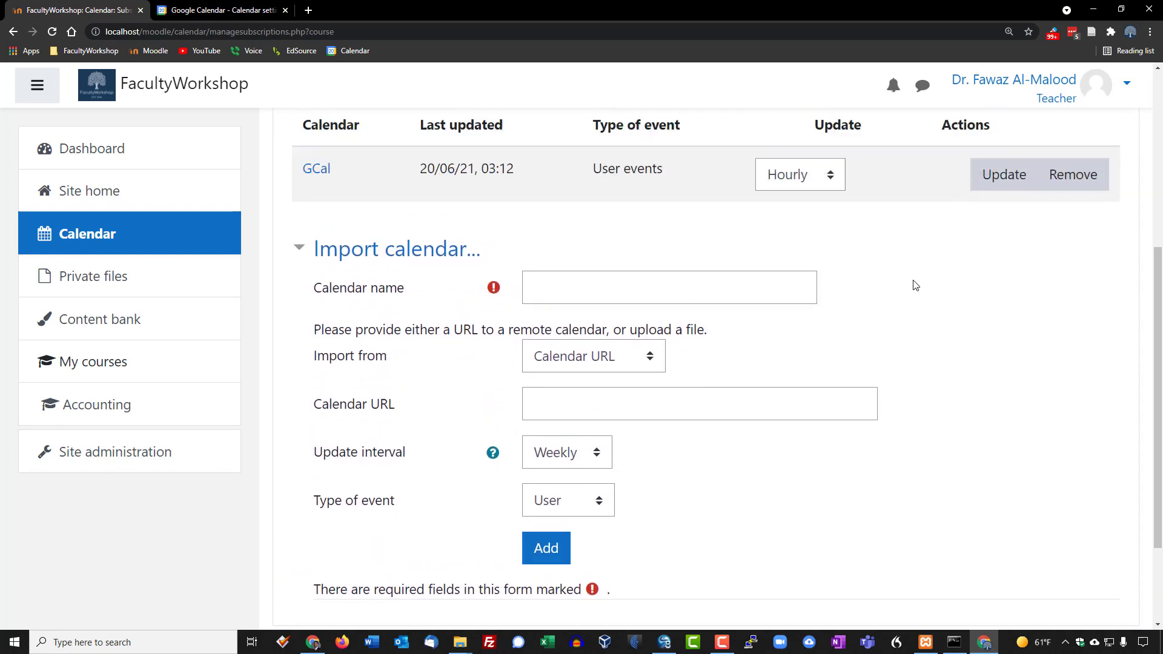
pyautogui.scroll(2, 915, 284)
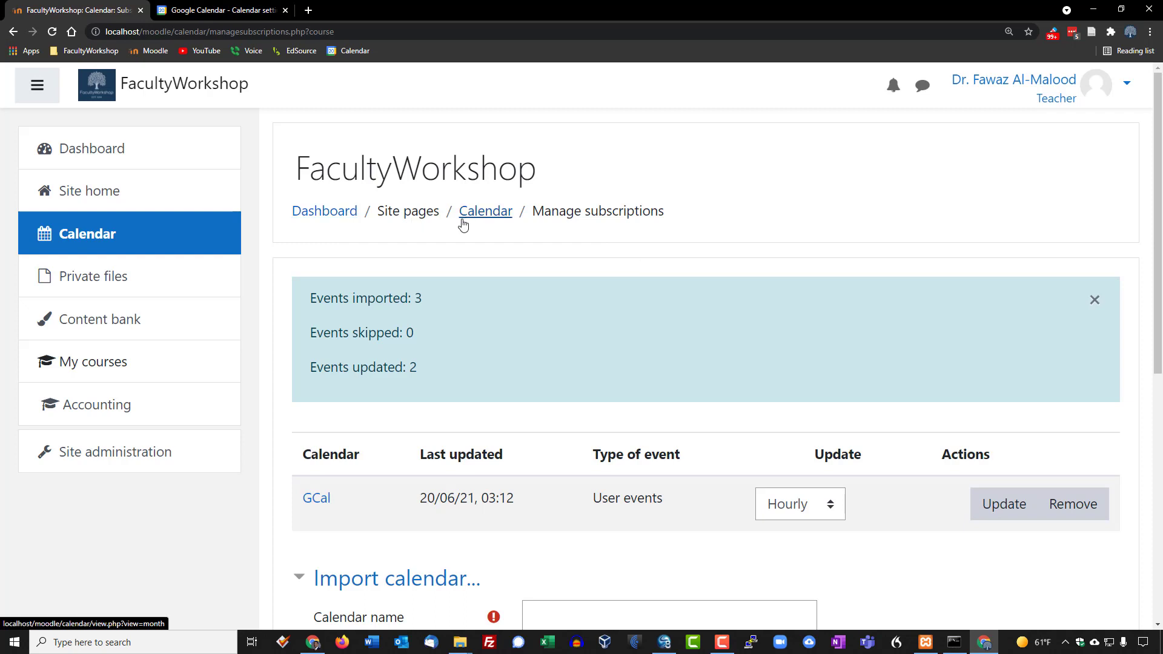
pyautogui.click(501, 220)
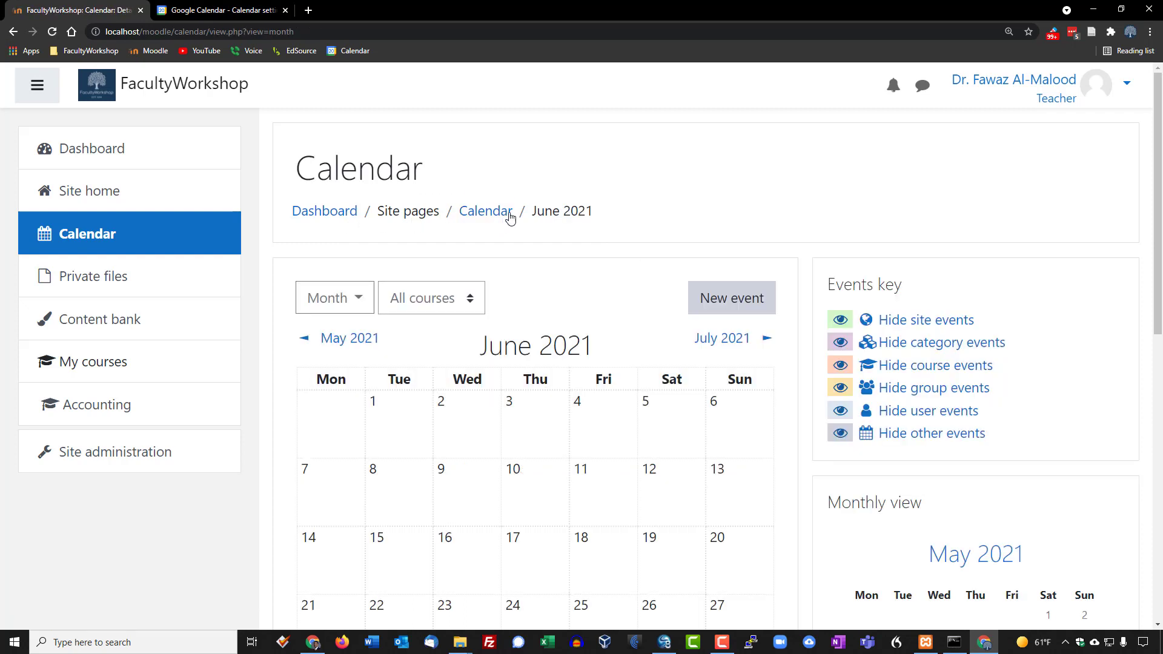
pyautogui.scroll(-3, 510, 218)
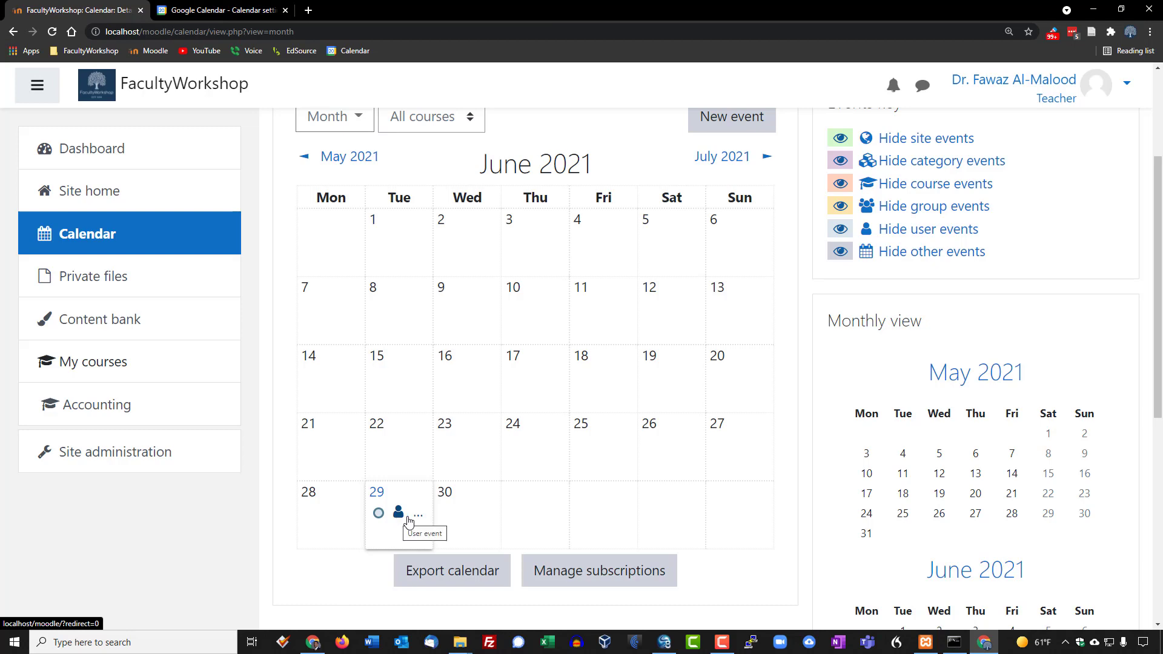
pyautogui.click(408, 519)
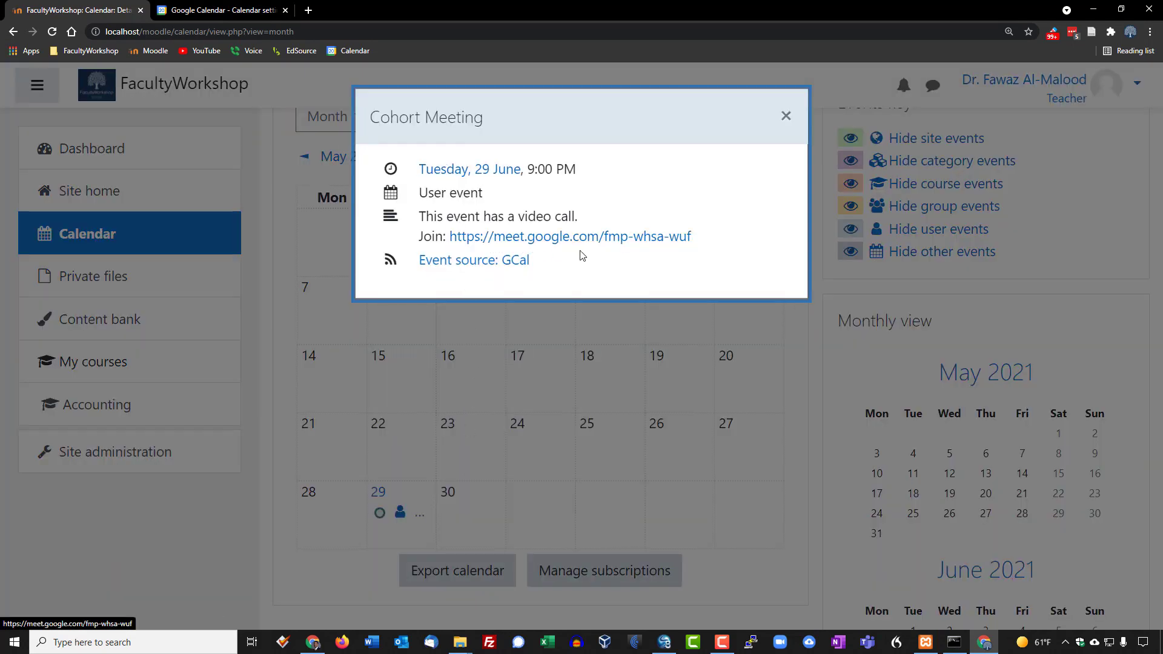
pyautogui.click(786, 115)
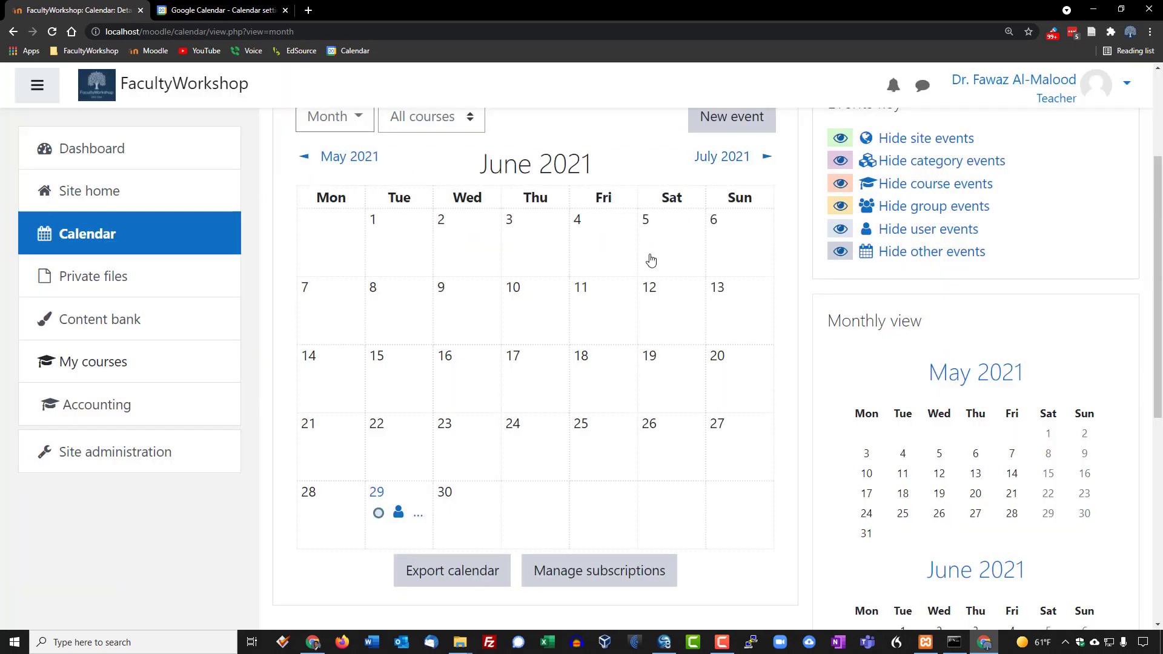
# - Go through the Dashboard to the Private files page and examine its file upload area
pyautogui.click(118, 156)
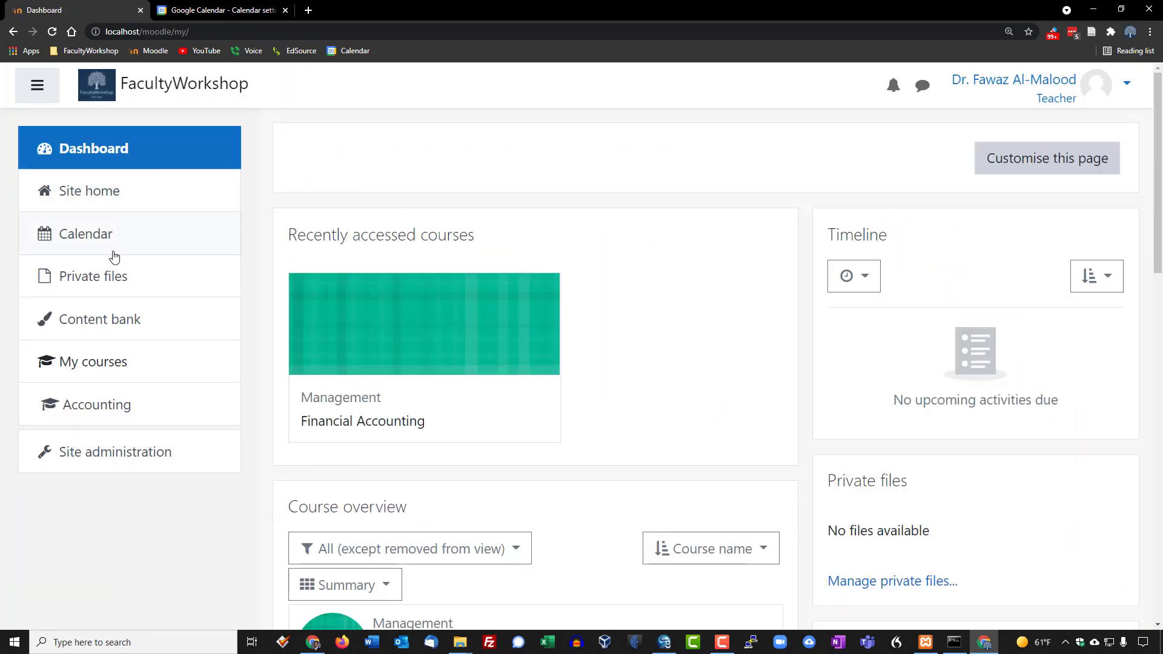
pyautogui.click(144, 285)
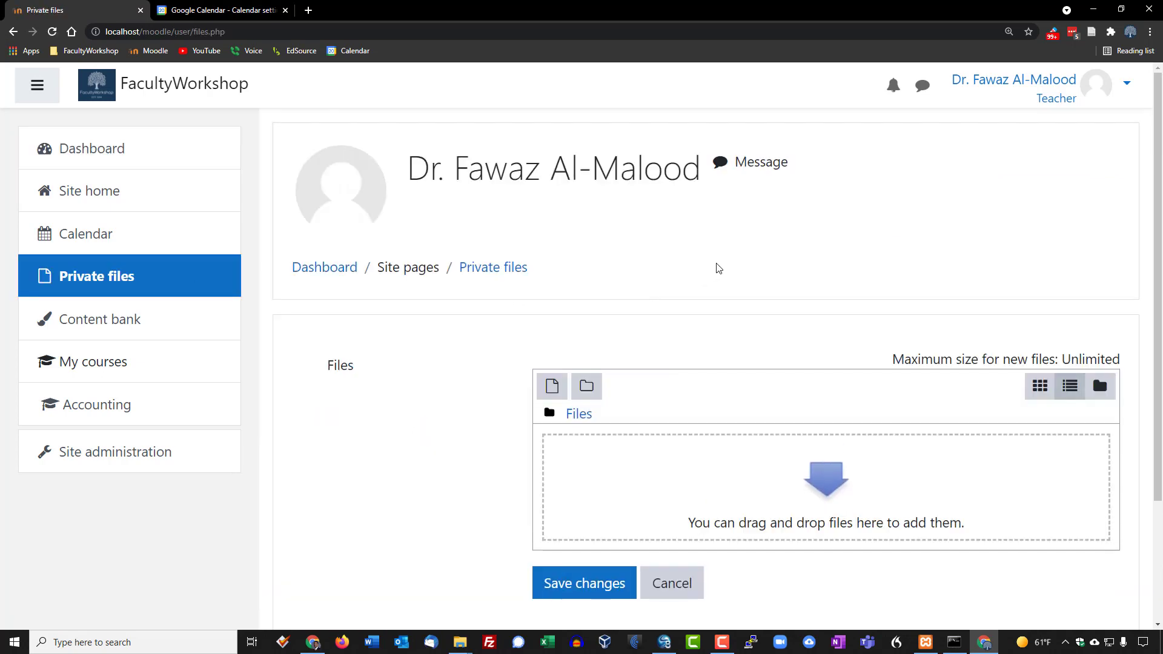
pyautogui.scroll(-1, 718, 268)
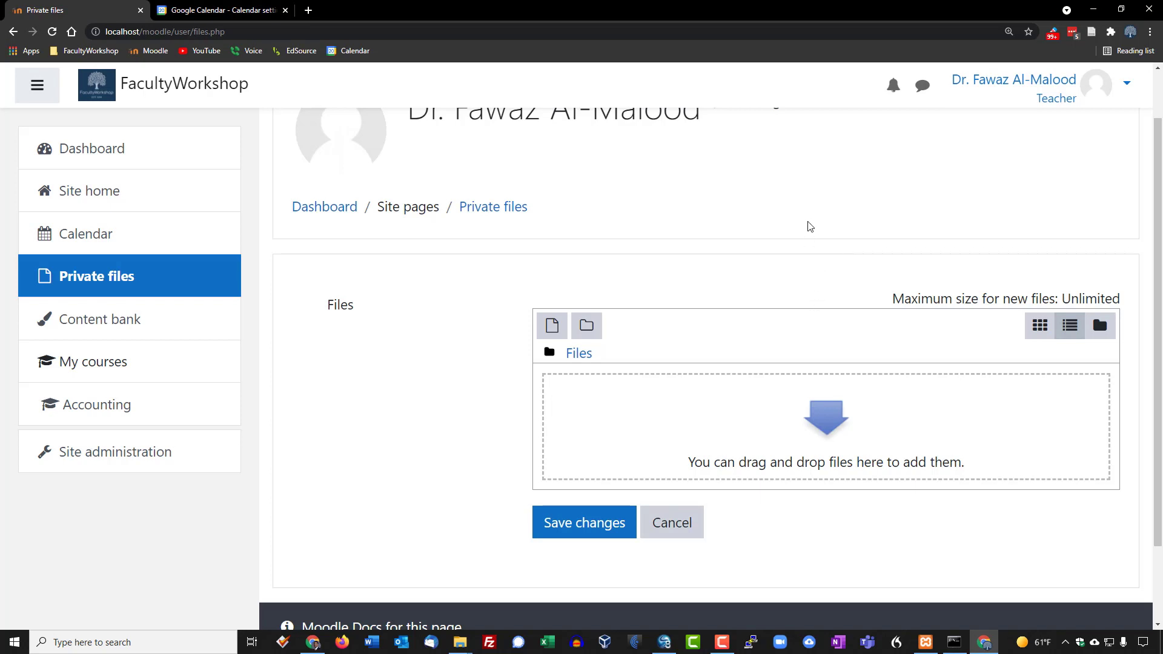
# - Shrink the browser window, look through the Financial Accounting folder from the desktop, then minimize the folder and maximize the browser again
pyautogui.click(1121, 10)
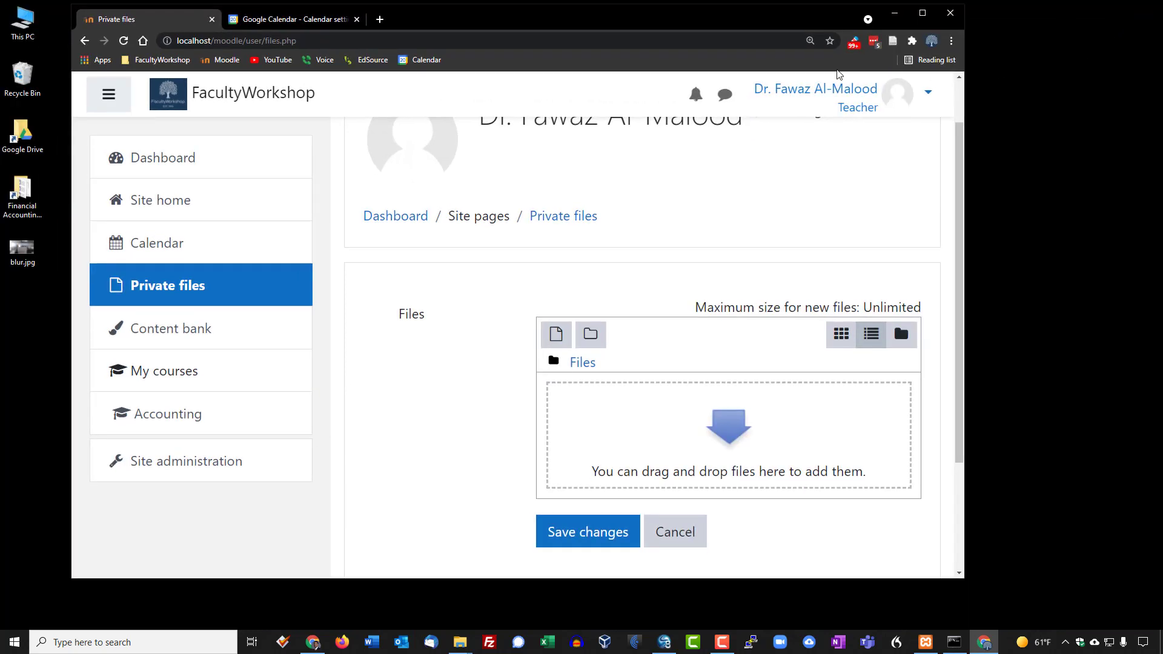
pyautogui.moveTo(647, 32); pyautogui.dragTo(700, 28)
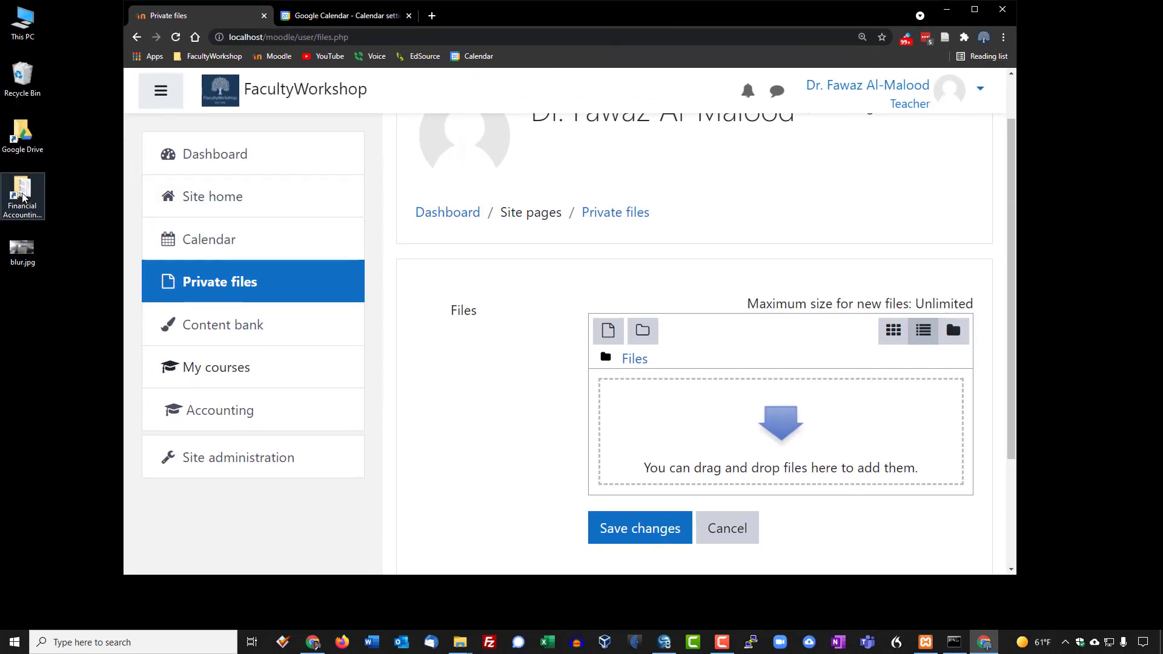
pyautogui.moveTo(1162, 206); pyautogui.dragTo(246, 44)
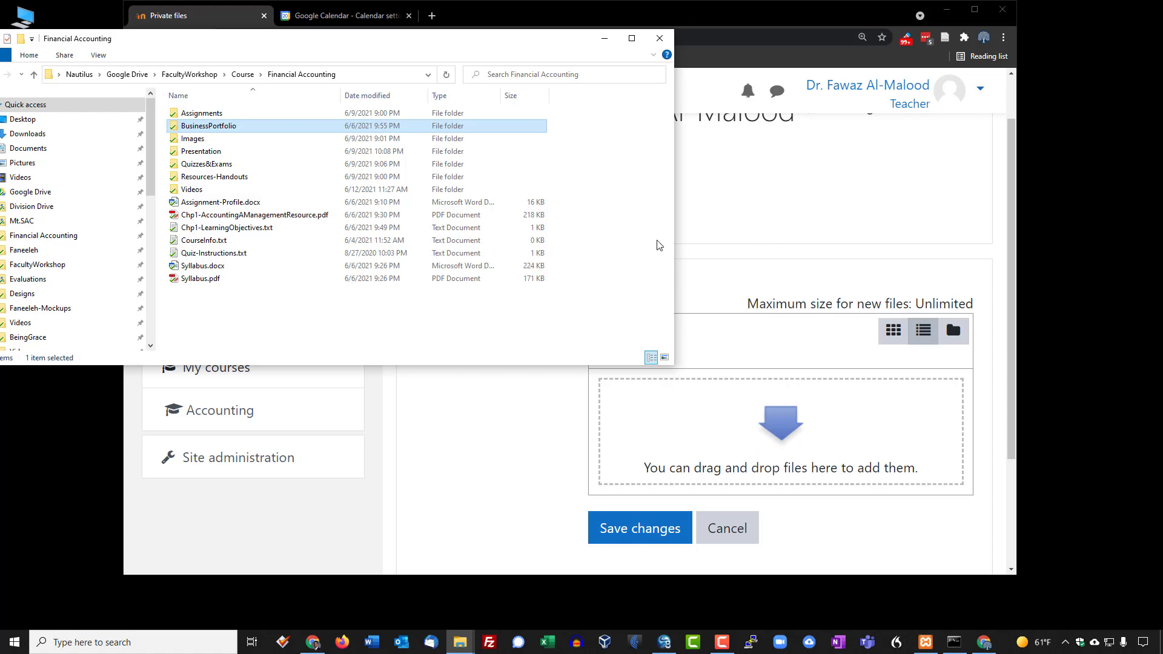
pyautogui.click(606, 40)
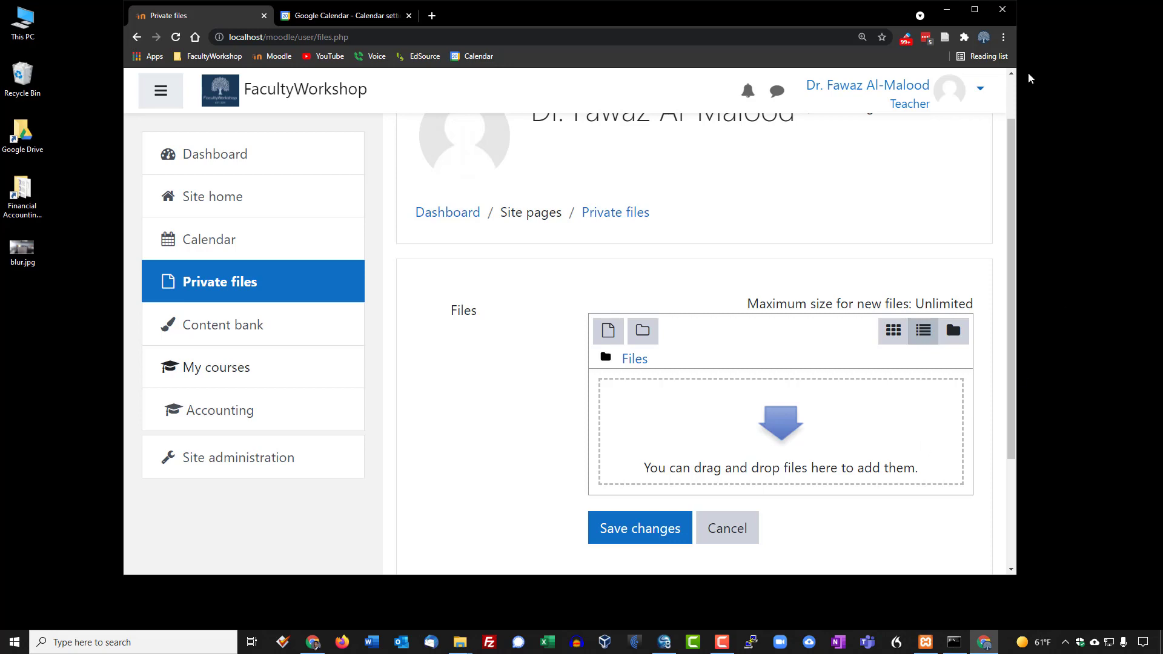
pyautogui.click(974, 9)
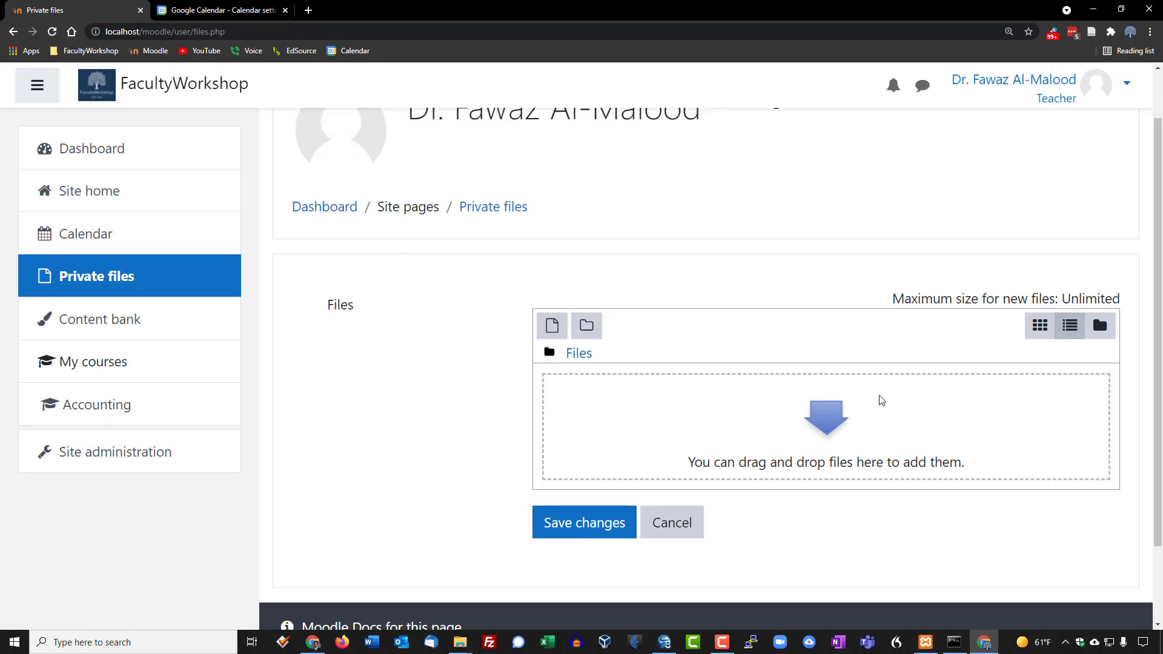
# - Leave Private files without saving, return to the Dashboard, and examine the Recently accessed courses, Course overview and Timeline blocks
pyautogui.click(683, 523)
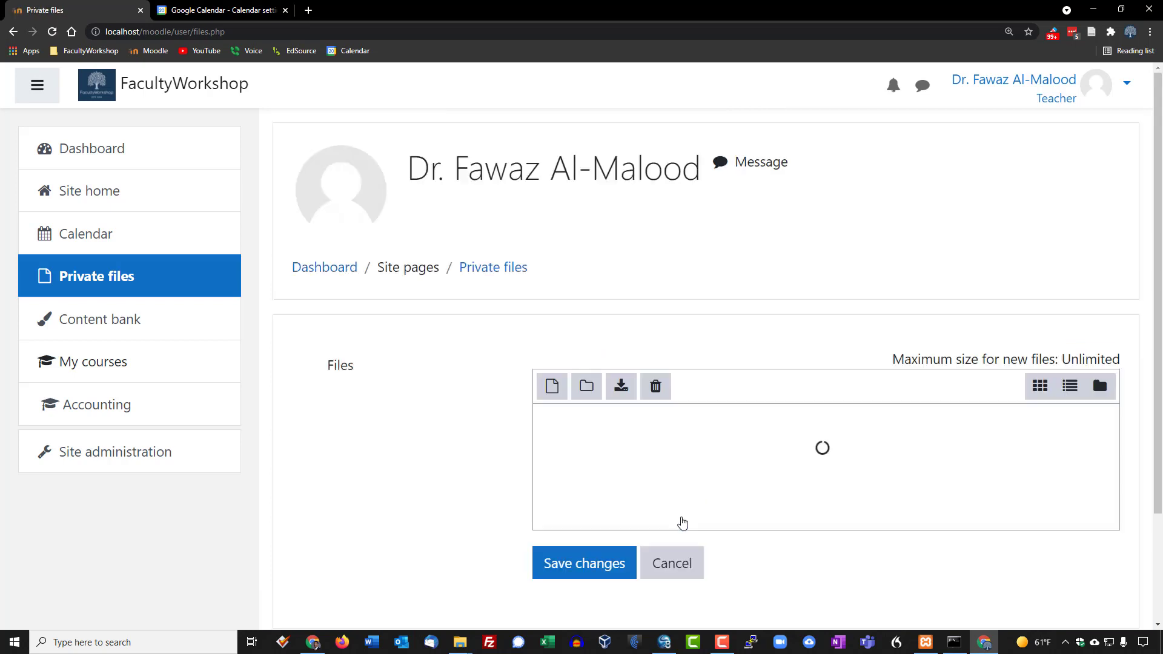
pyautogui.click(93, 150)
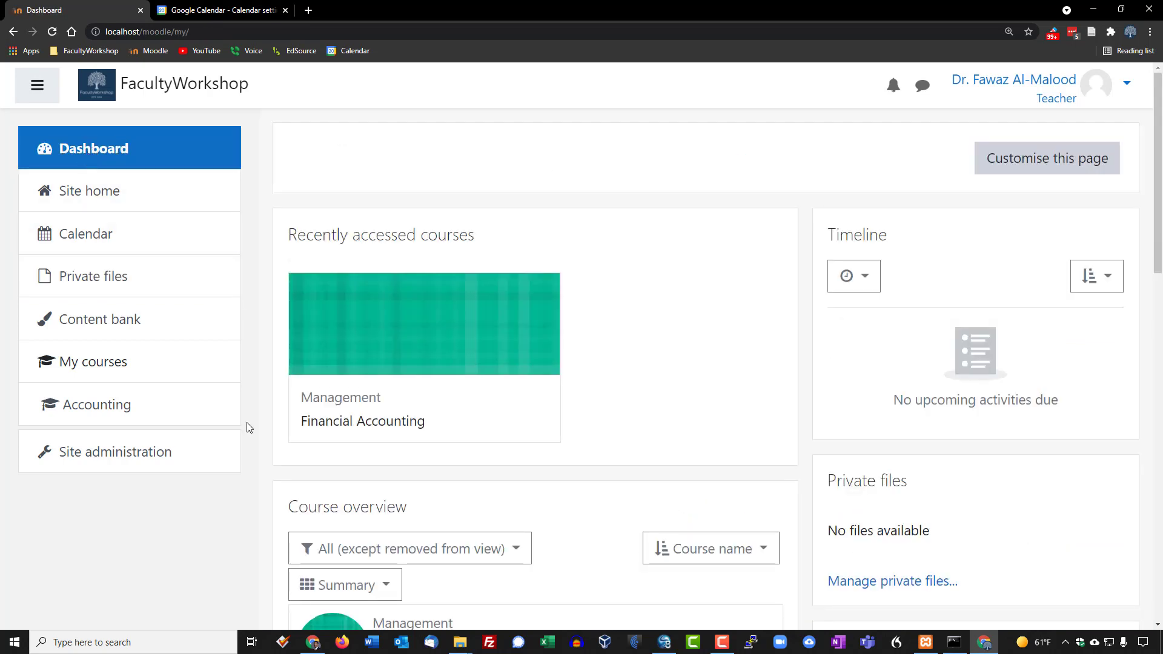
pyautogui.scroll(-1, 697, 162)
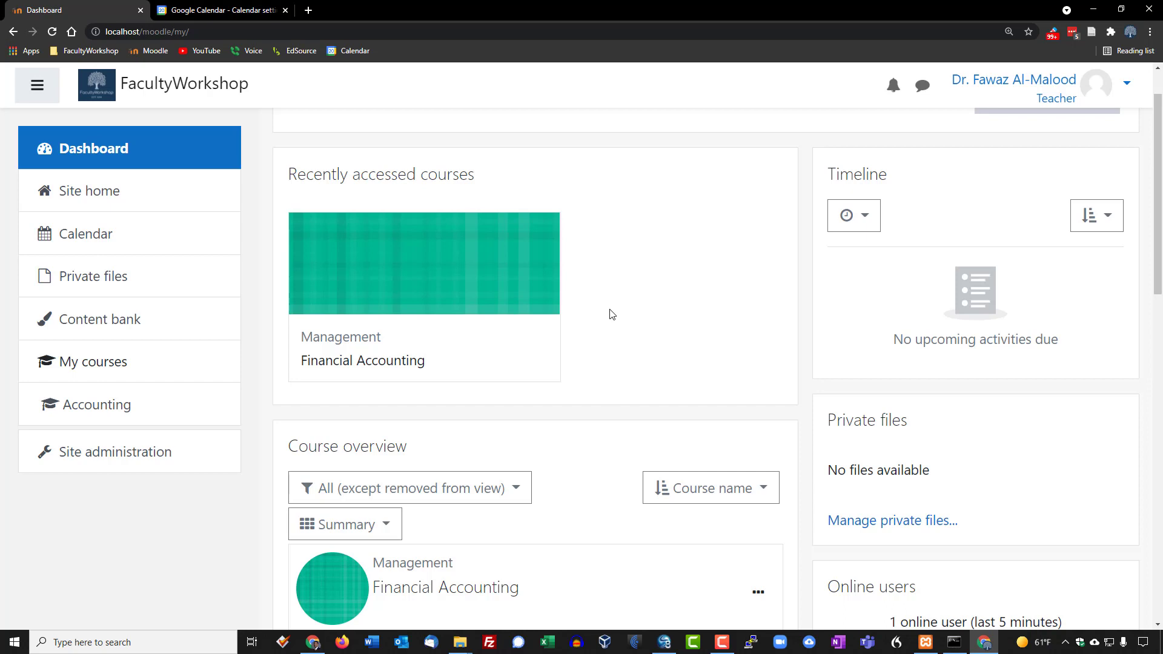
pyautogui.scroll(-1, 610, 314)
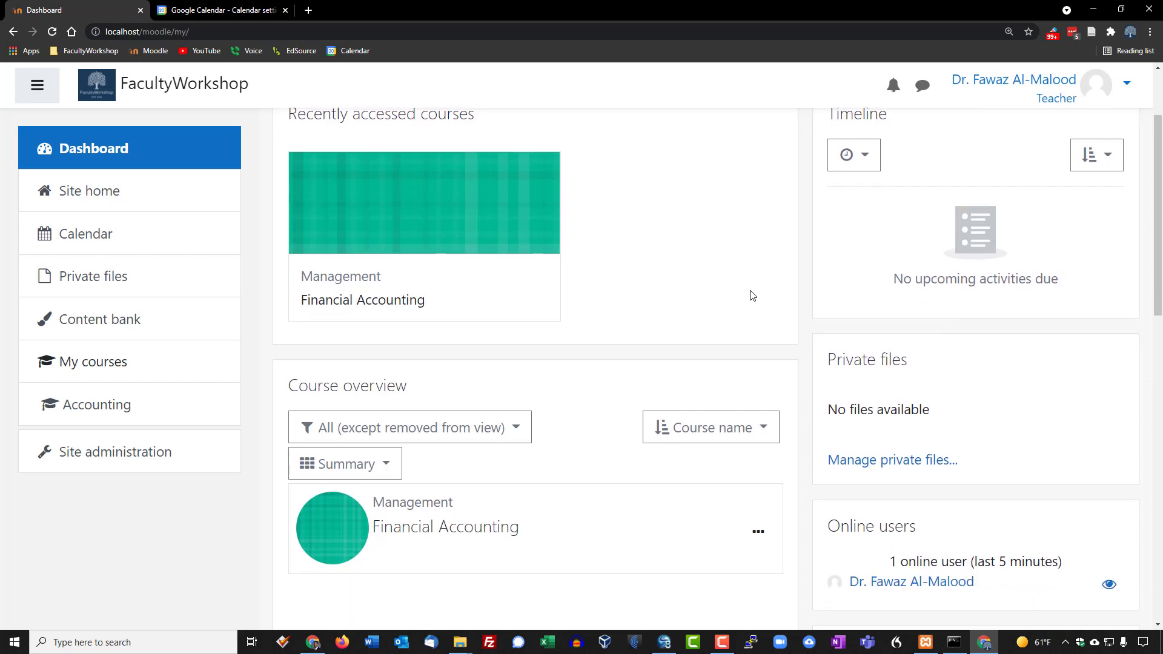
pyautogui.scroll(1, 751, 293)
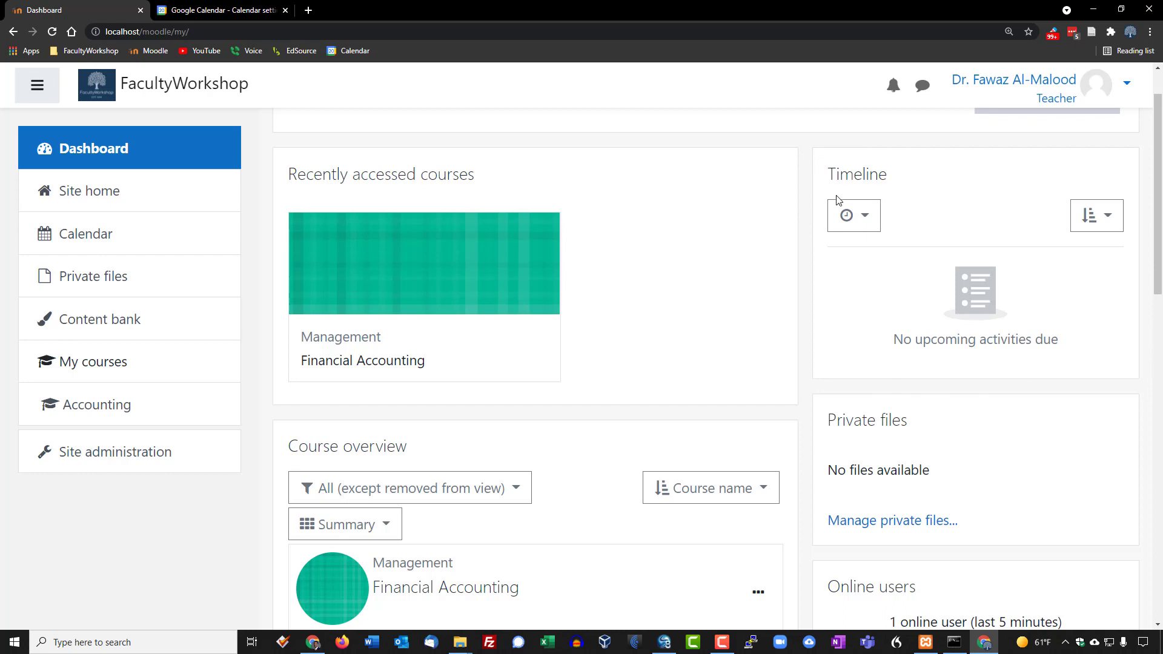
pyautogui.moveTo(831, 170); pyautogui.dragTo(900, 172)
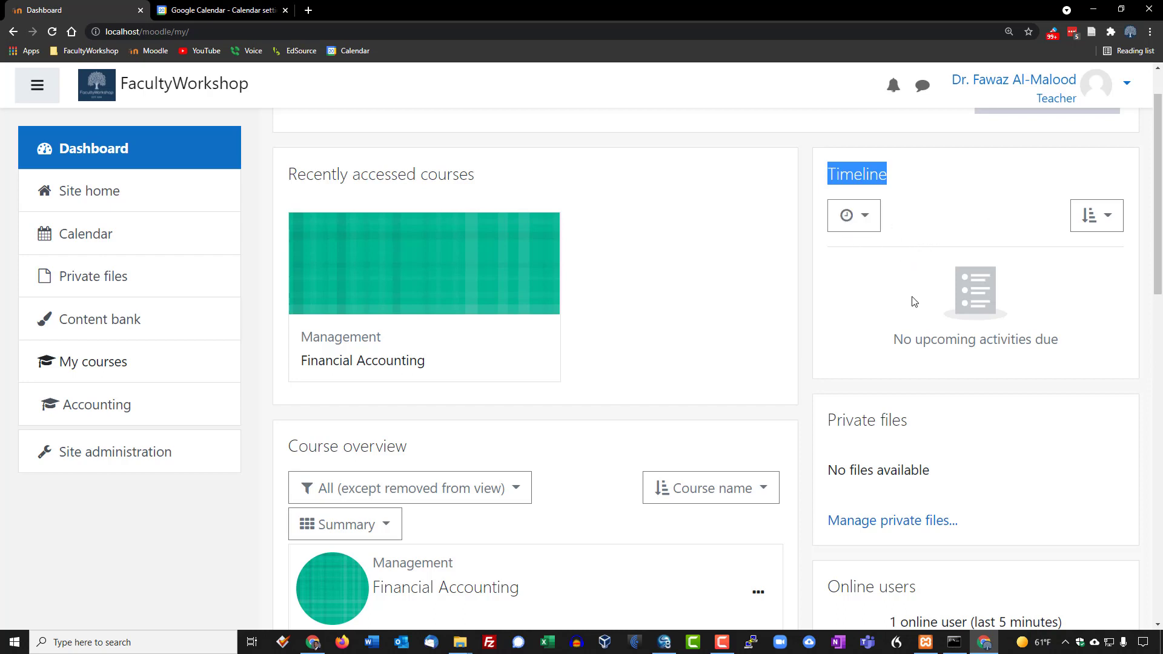
# - Examine the Dashboard's Private files, Online users, Latest badges, Calendar and Upcoming events blocks
pyautogui.scroll(-3, 925, 291)
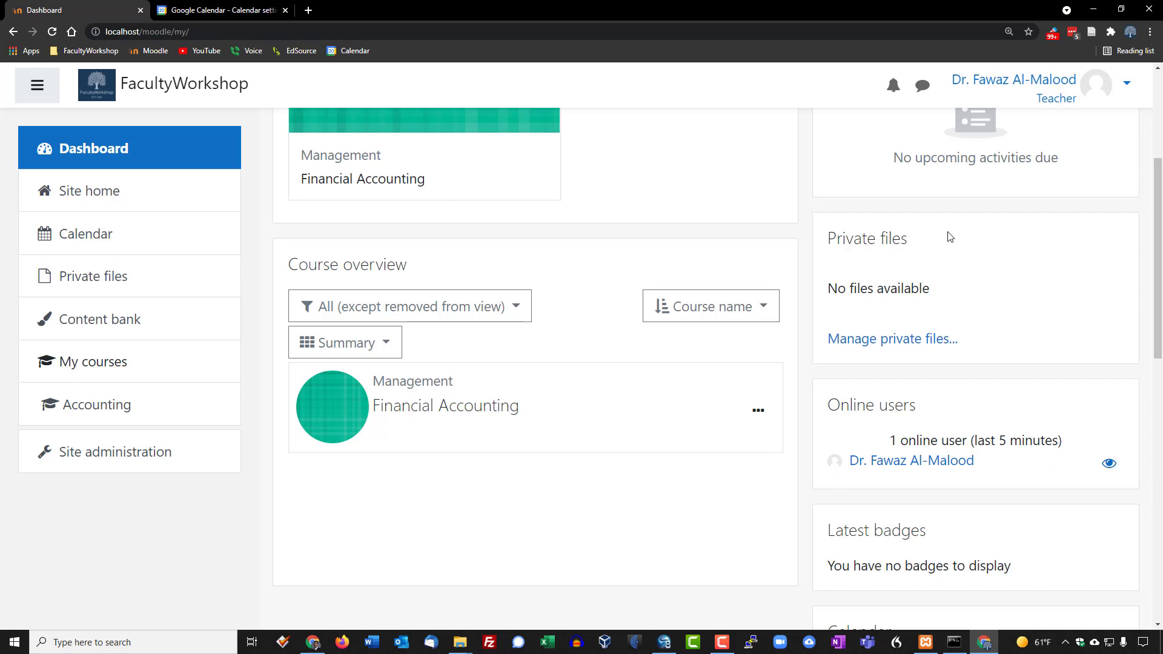
pyautogui.scroll(-2, 949, 237)
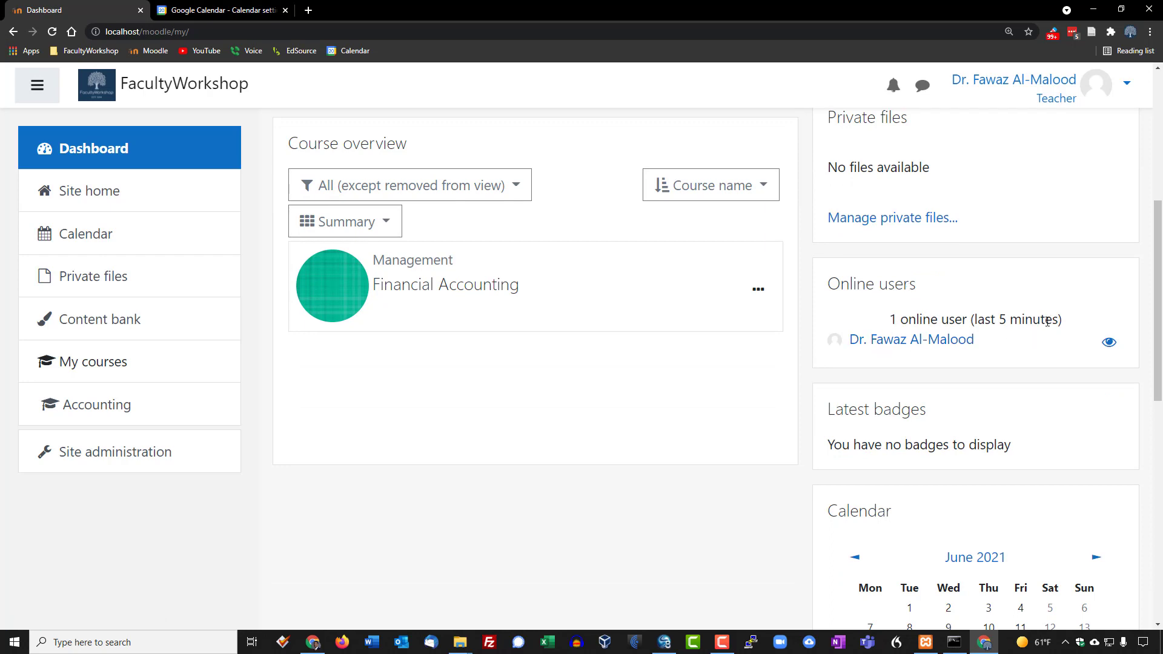
pyautogui.scroll(-2, 1049, 322)
pyautogui.scroll(1, 1049, 323)
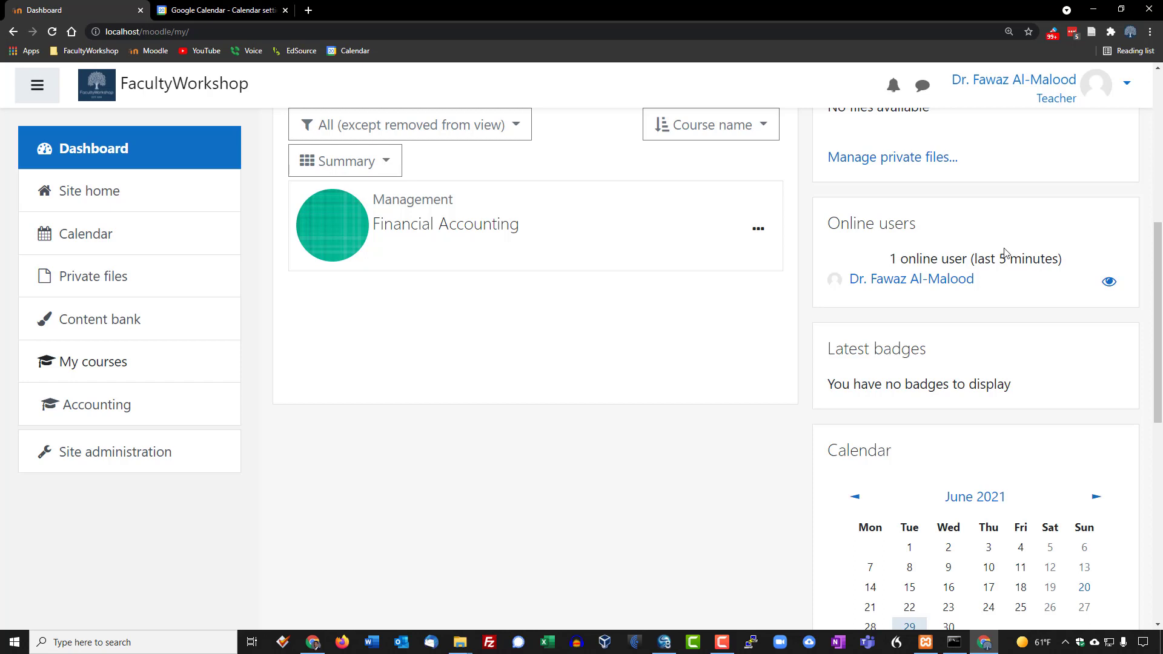
pyautogui.scroll(-1, 830, 312)
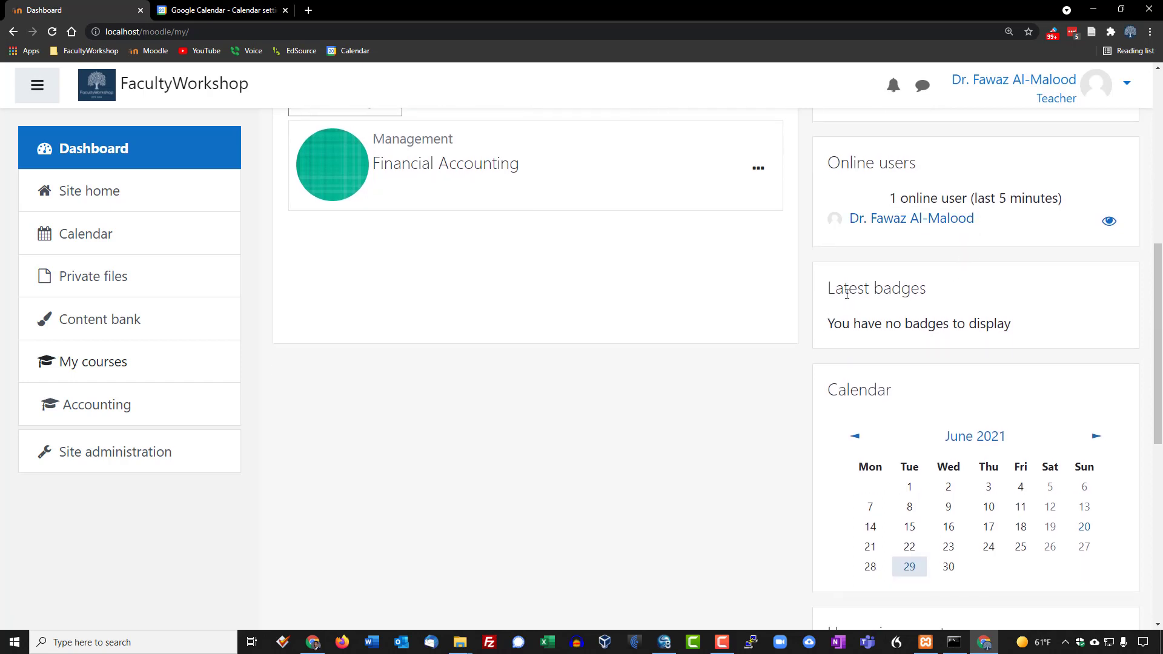
pyautogui.moveTo(905, 287); pyautogui.dragTo(921, 288)
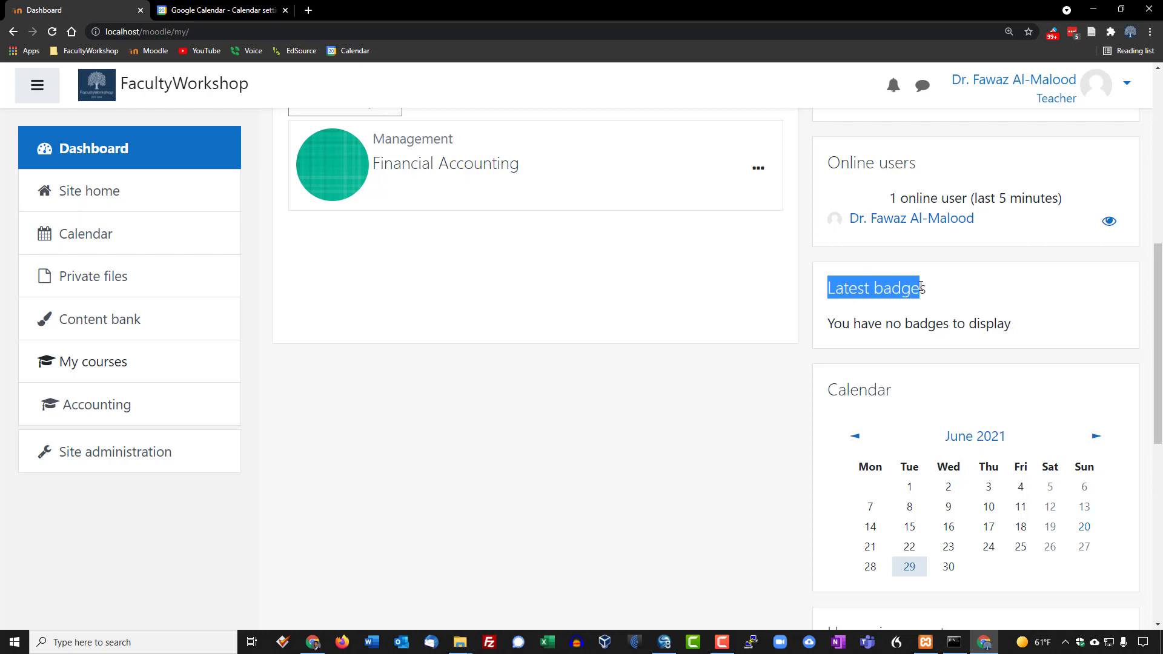
pyautogui.click(931, 292)
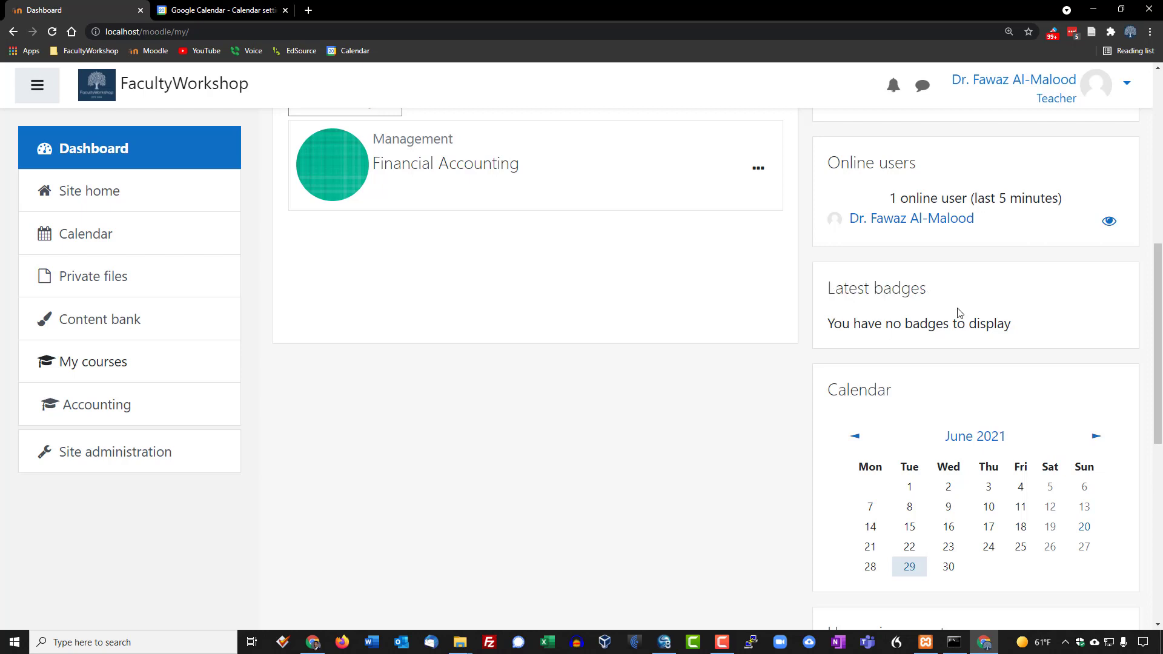
pyautogui.scroll(-3, 958, 312)
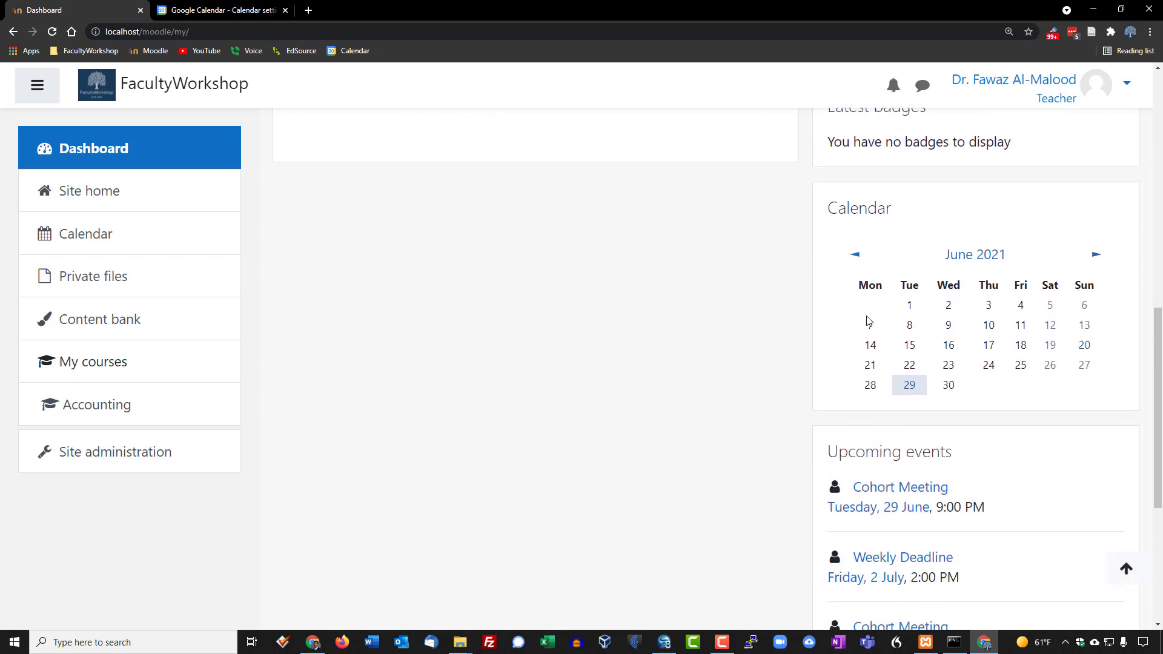
pyautogui.scroll(-2, 868, 324)
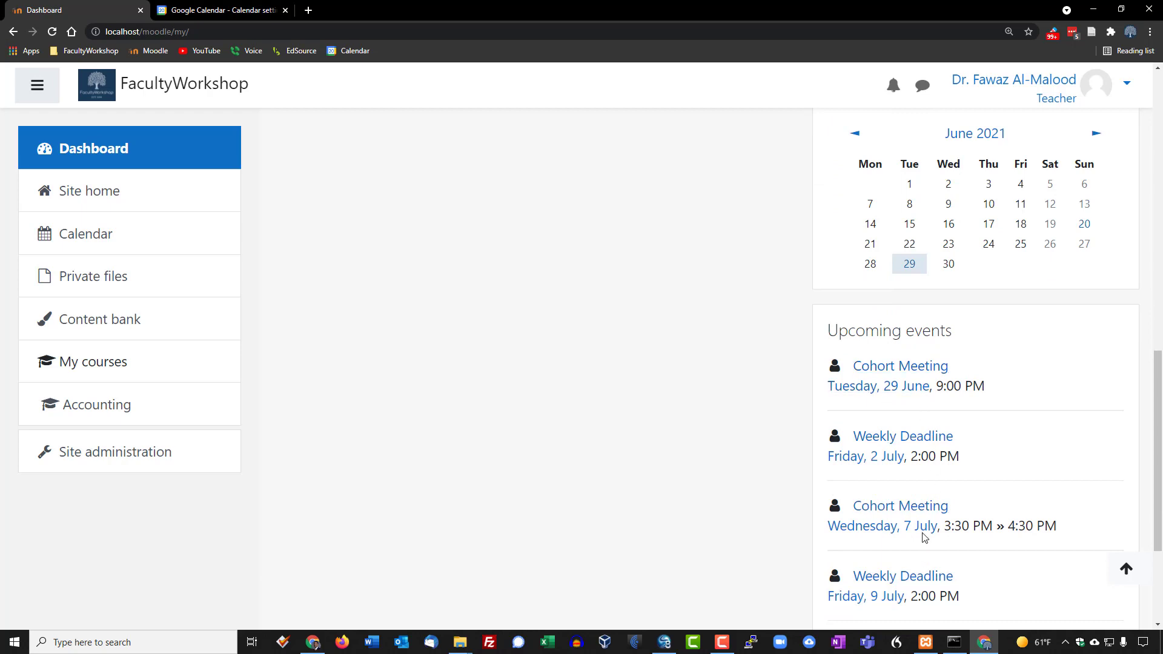
# - Turn on customising for the Dashboard page and delete its Online users block
pyautogui.scroll(-2, 923, 537)
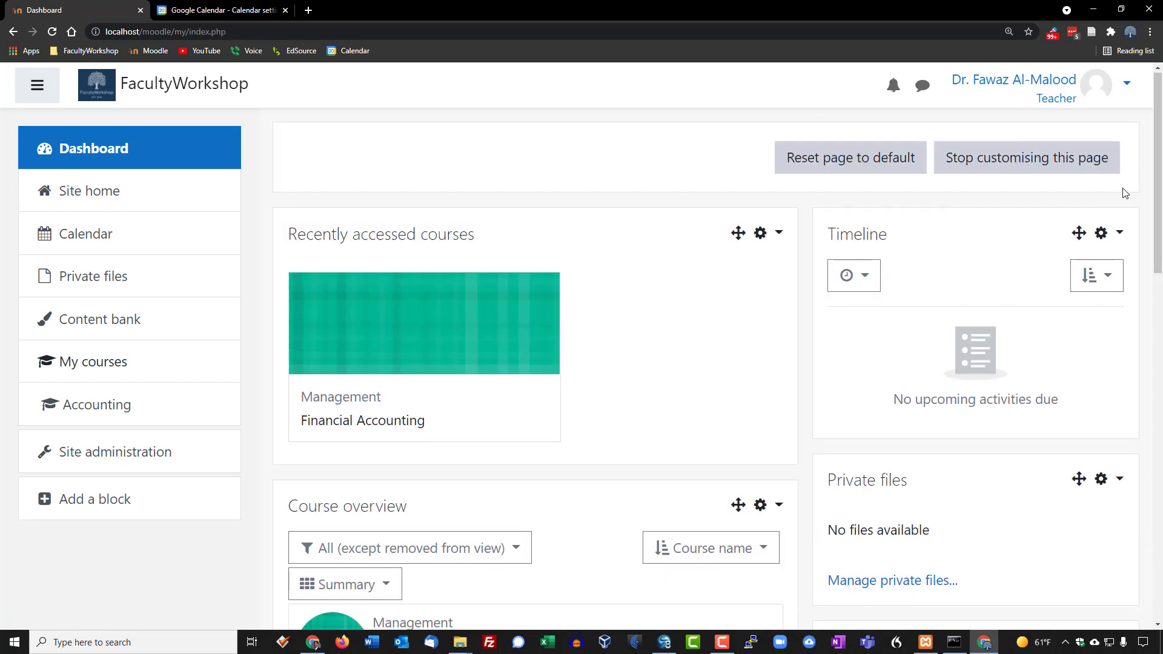
pyautogui.scroll(-3, 1125, 193)
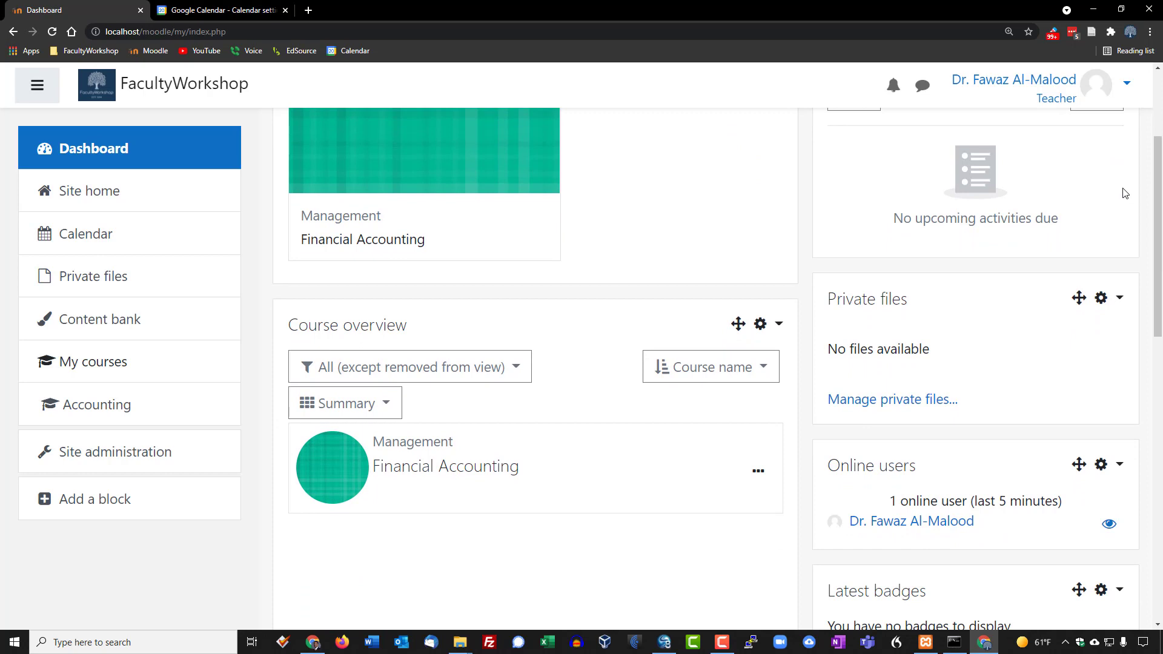
pyautogui.scroll(-3, 1125, 193)
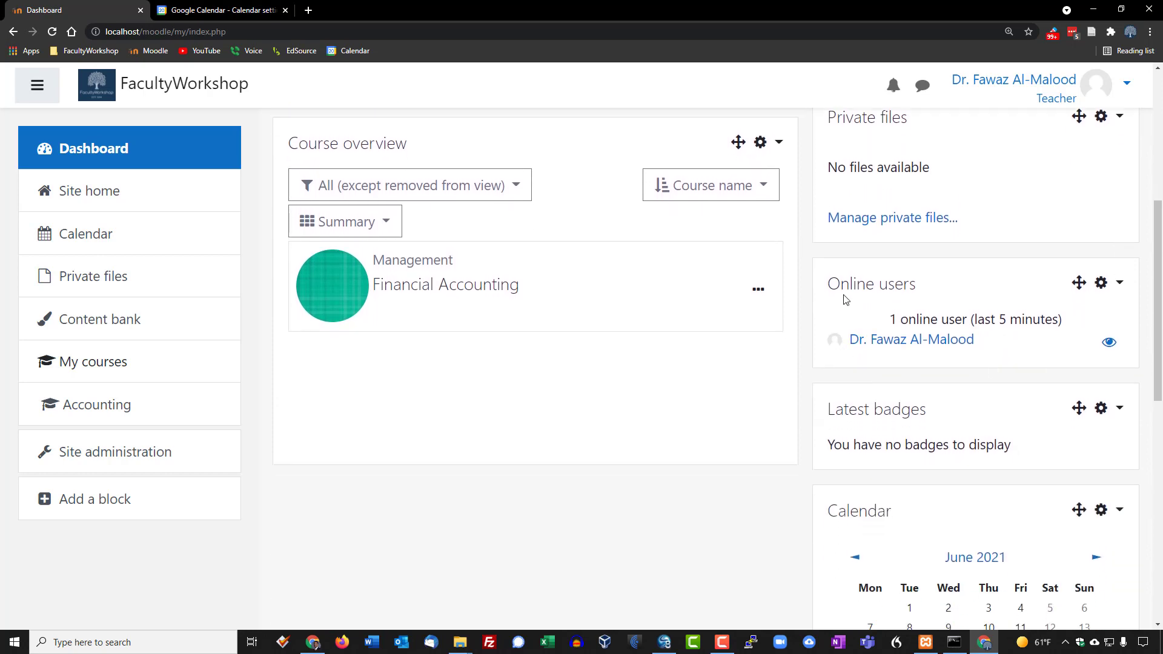
pyautogui.click(1121, 285)
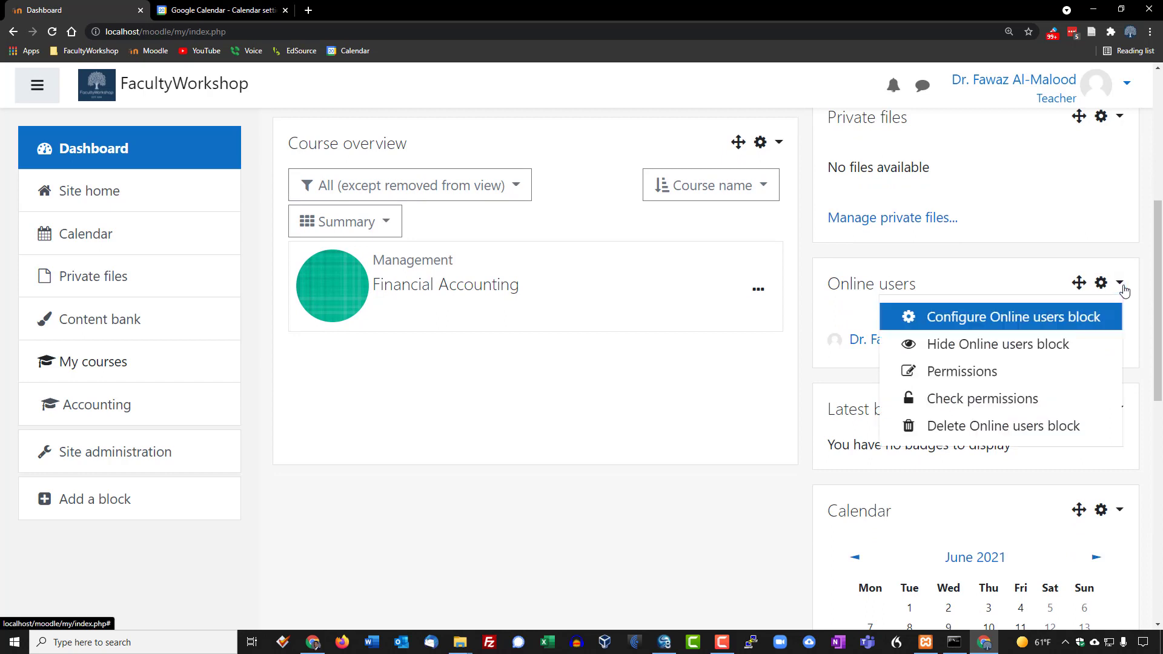
pyautogui.click(1006, 432)
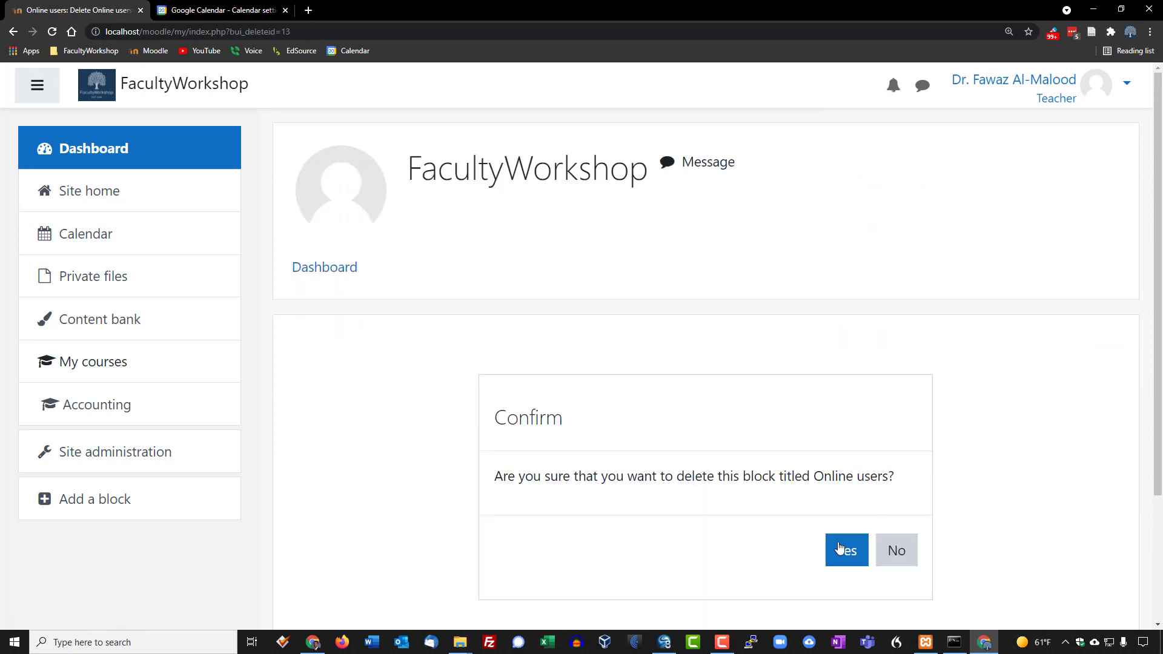
pyautogui.click(846, 554)
# - Delete the Latest badges block from the Dashboard and confirm the deletion
pyautogui.scroll(-3, 1023, 441)
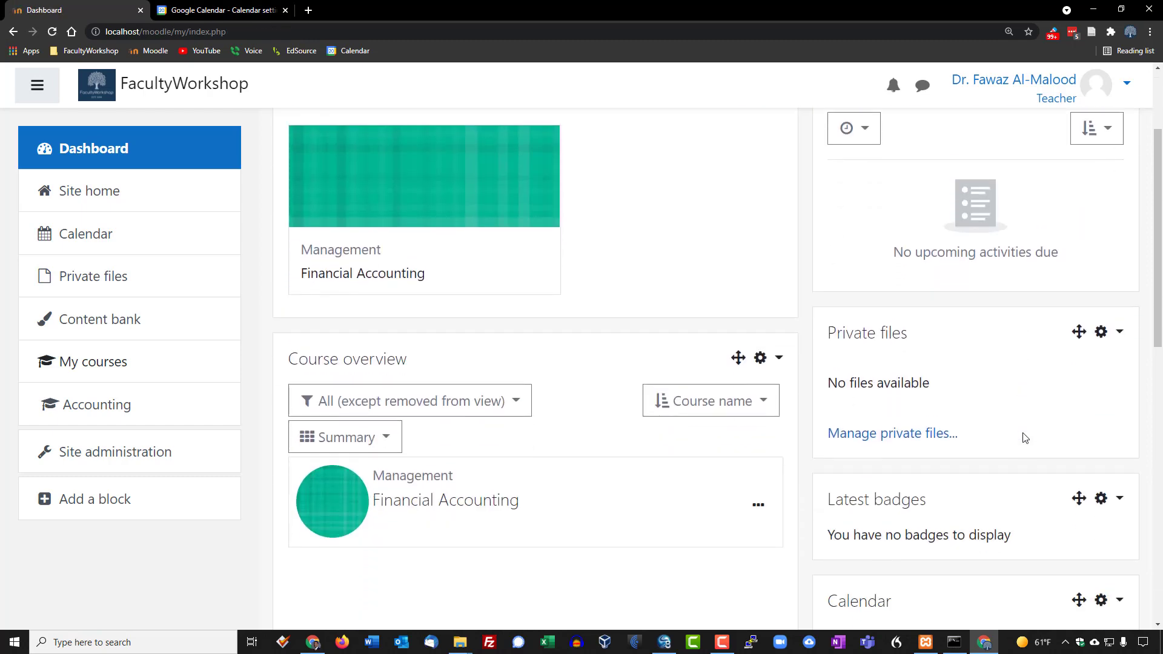
pyautogui.scroll(-3, 1024, 437)
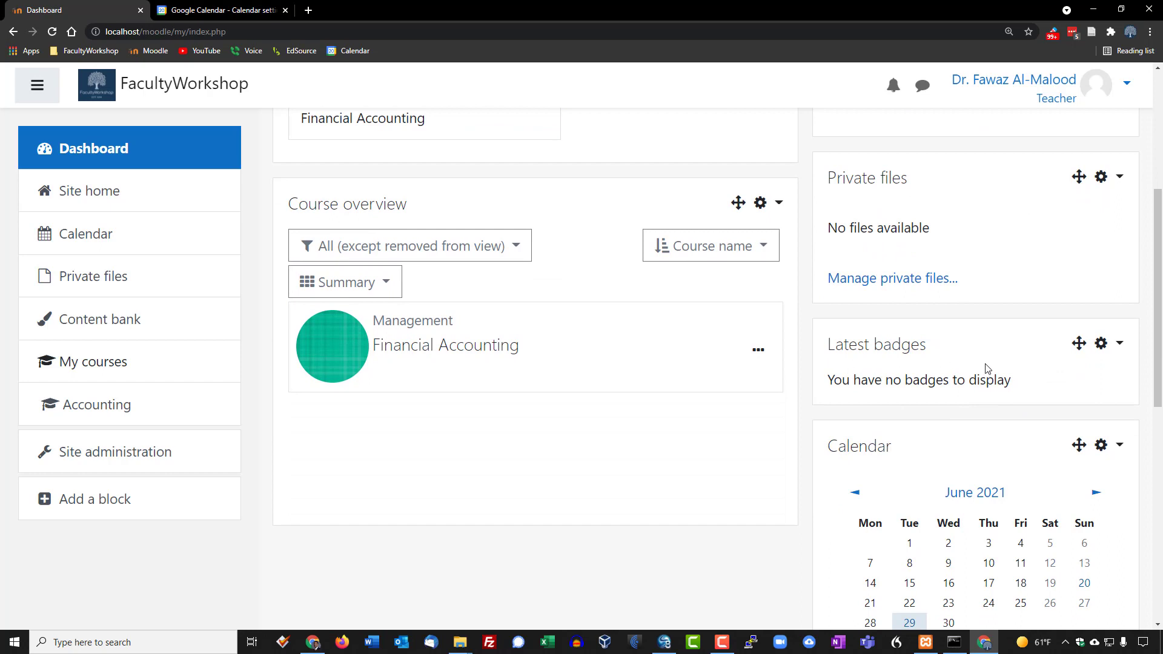
pyautogui.click(1121, 345)
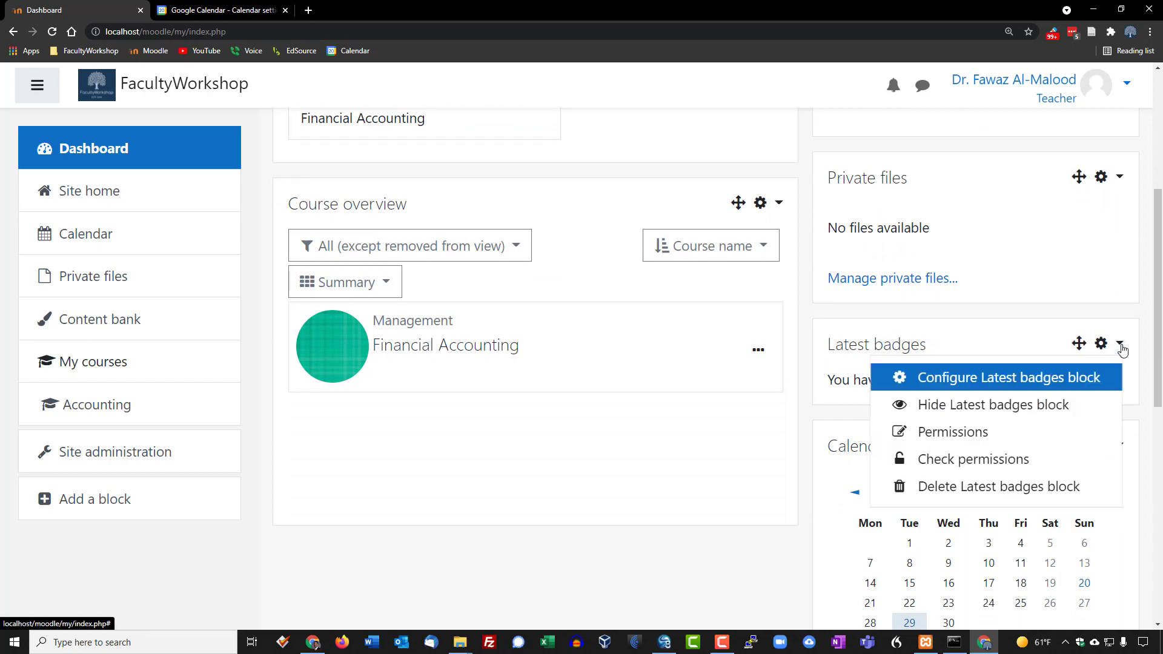
pyautogui.click(956, 486)
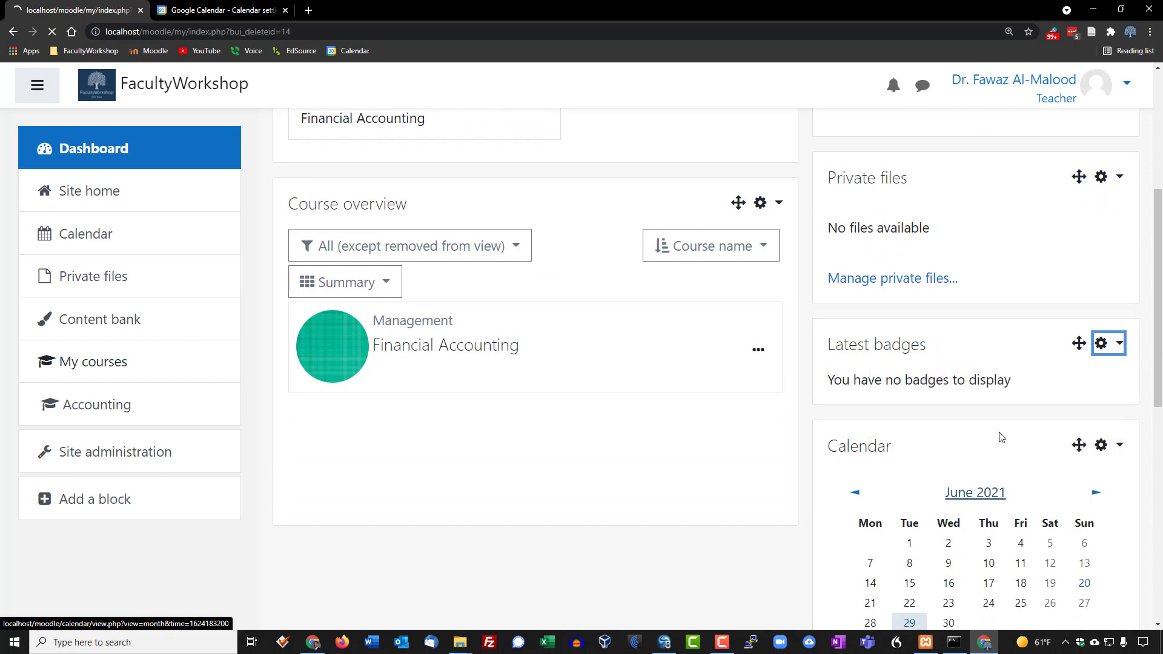
pyautogui.click(841, 549)
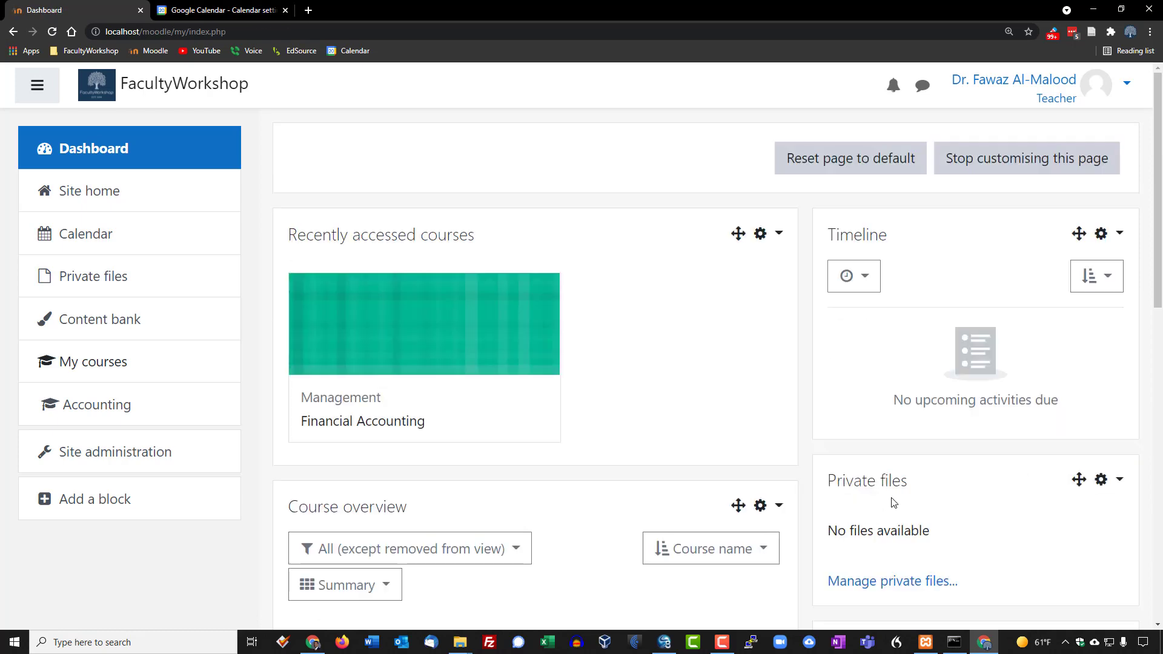
# - Look over the remaining Dashboard blocks, then delete the Calendar block and confirm its removal
pyautogui.scroll(-3, 1043, 344)
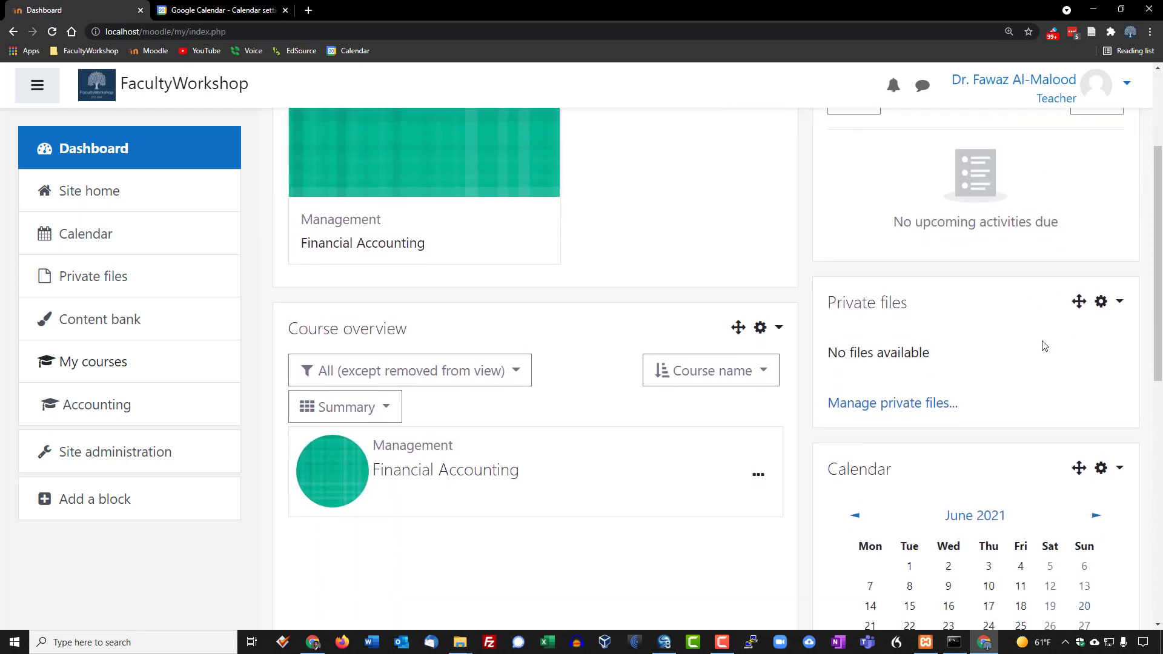
pyautogui.scroll(2, 1043, 344)
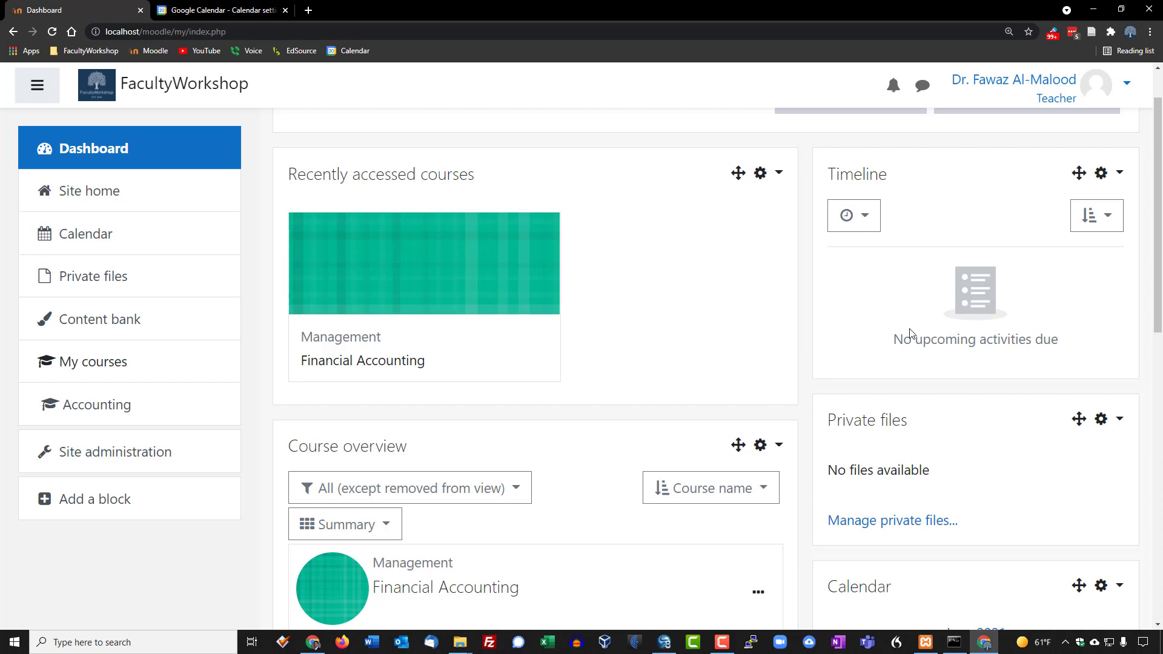
pyautogui.scroll(-5, 919, 338)
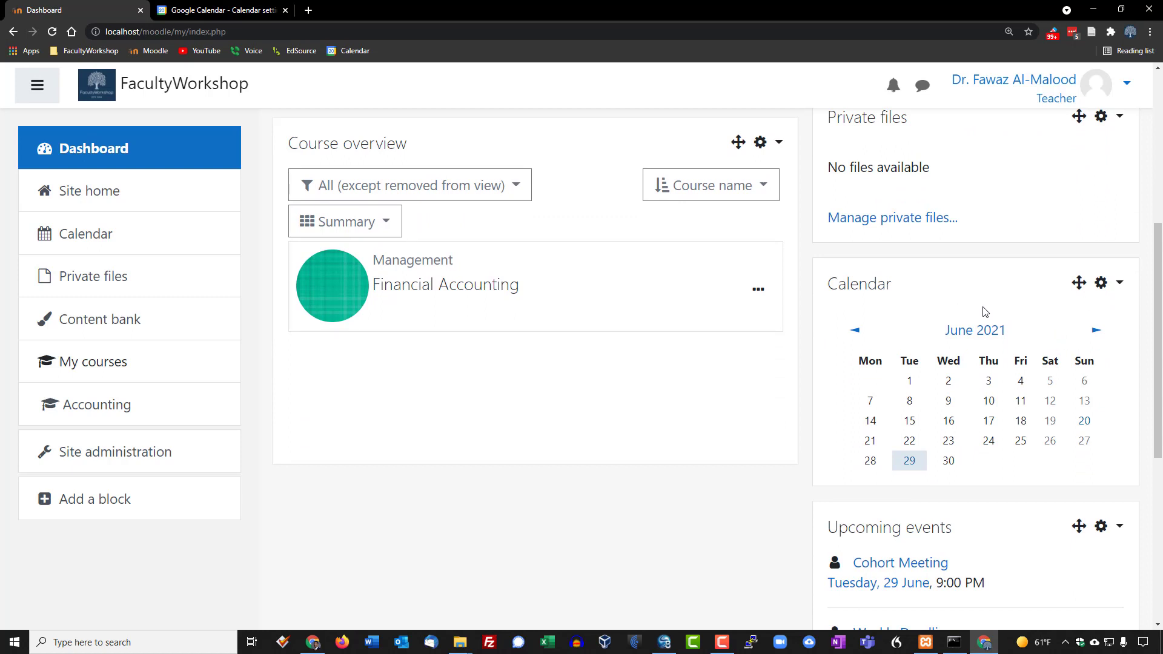
pyautogui.scroll(-1, 984, 312)
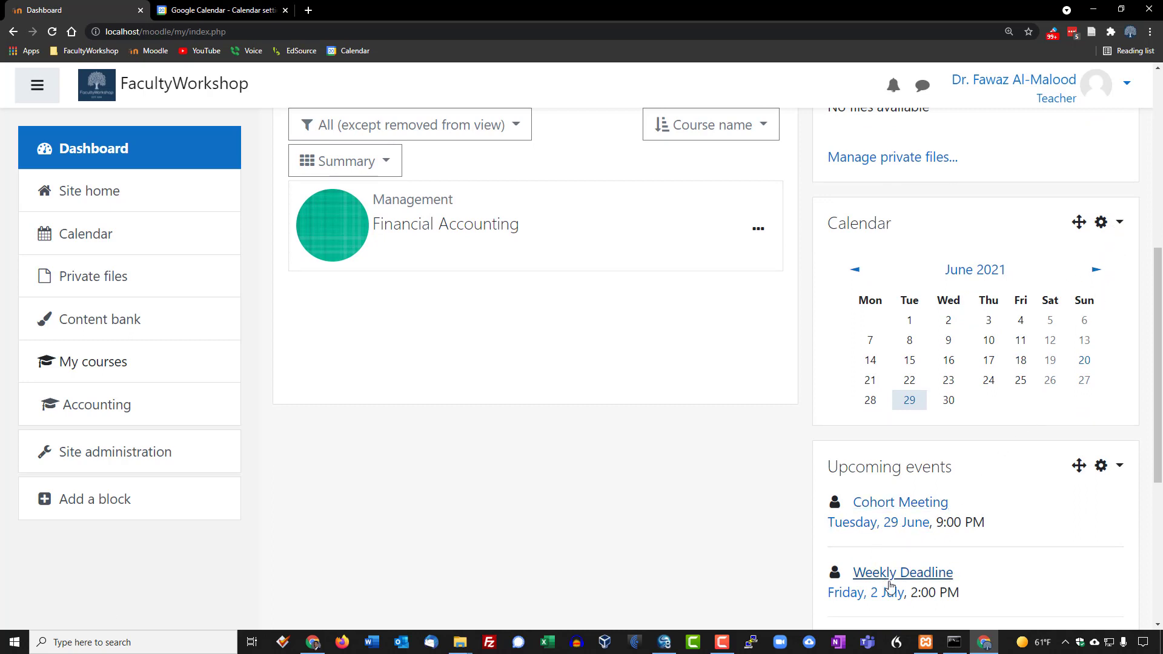
pyautogui.click(1121, 224)
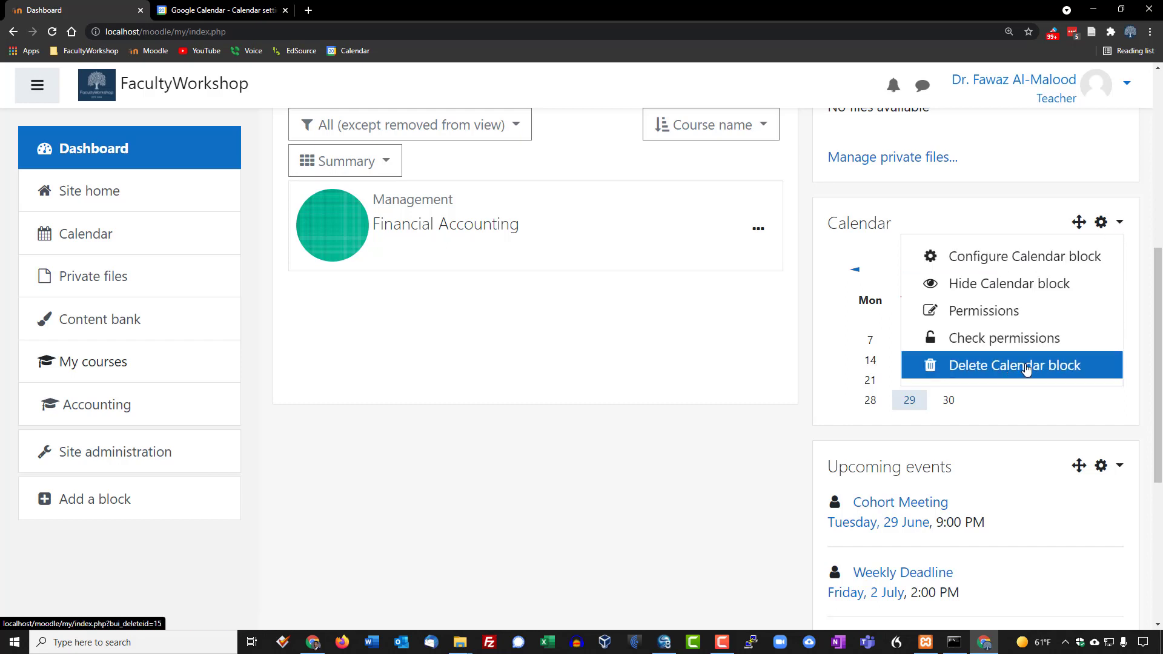
pyautogui.click(1026, 367)
pyautogui.click(847, 547)
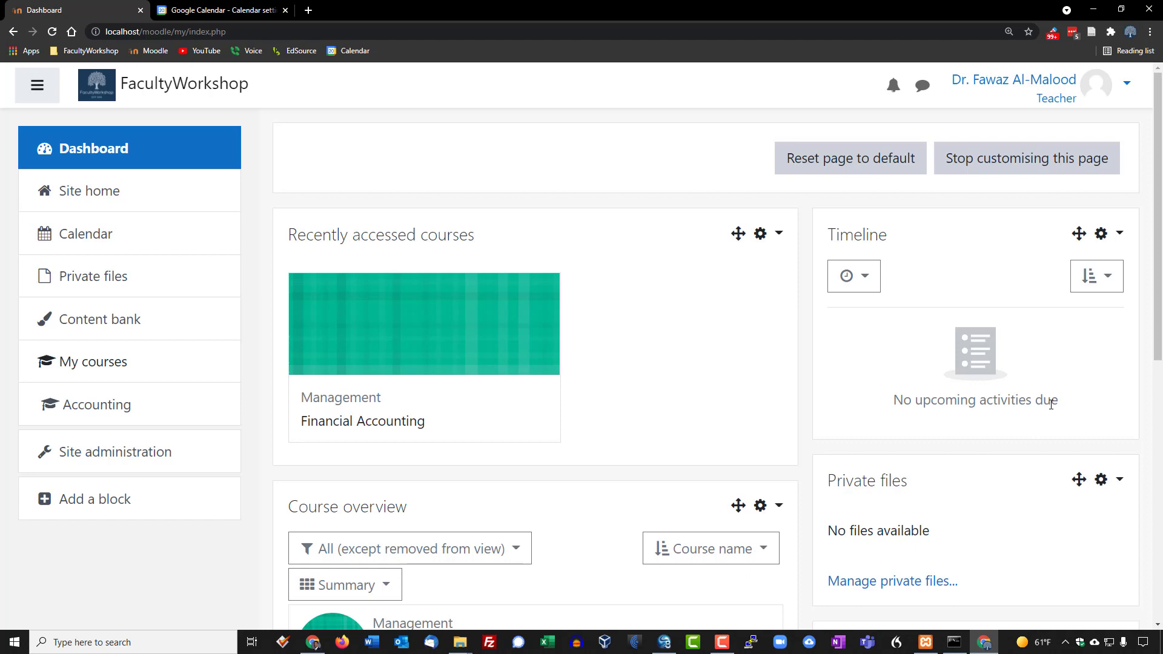
# - Review the blocks left on the Dashboard, from Timeline and Private files down to the Upcoming events list
pyautogui.scroll(-6, 1051, 404)
pyautogui.scroll(2, 1050, 408)
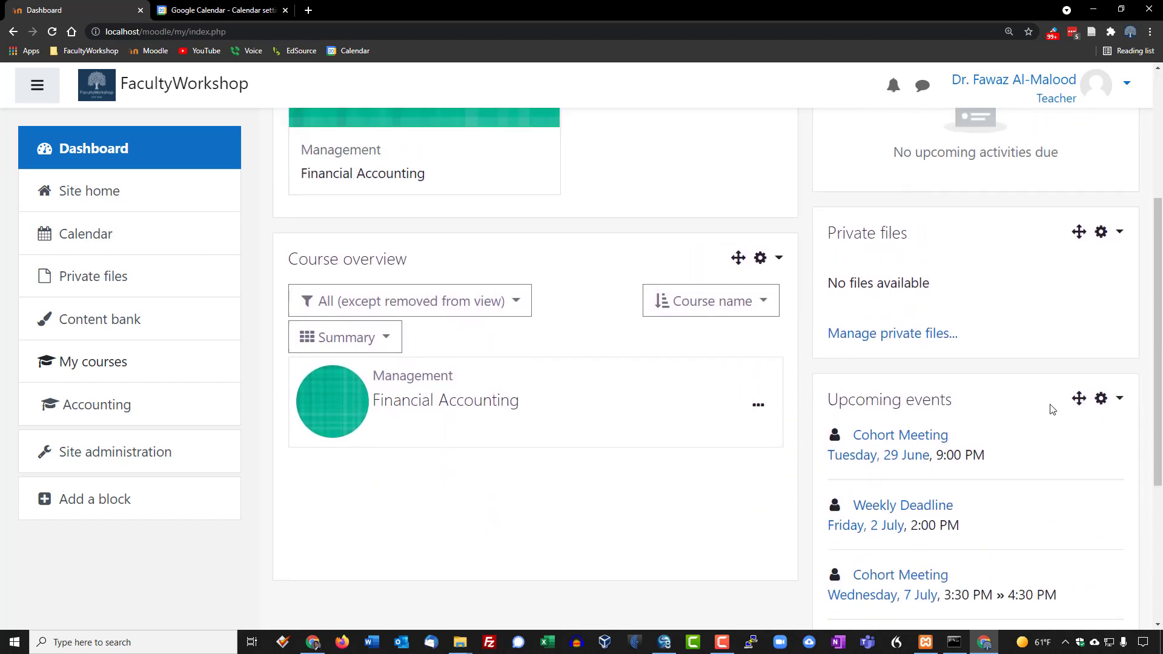
pyautogui.scroll(-2, 1053, 410)
pyautogui.scroll(4, 1053, 410)
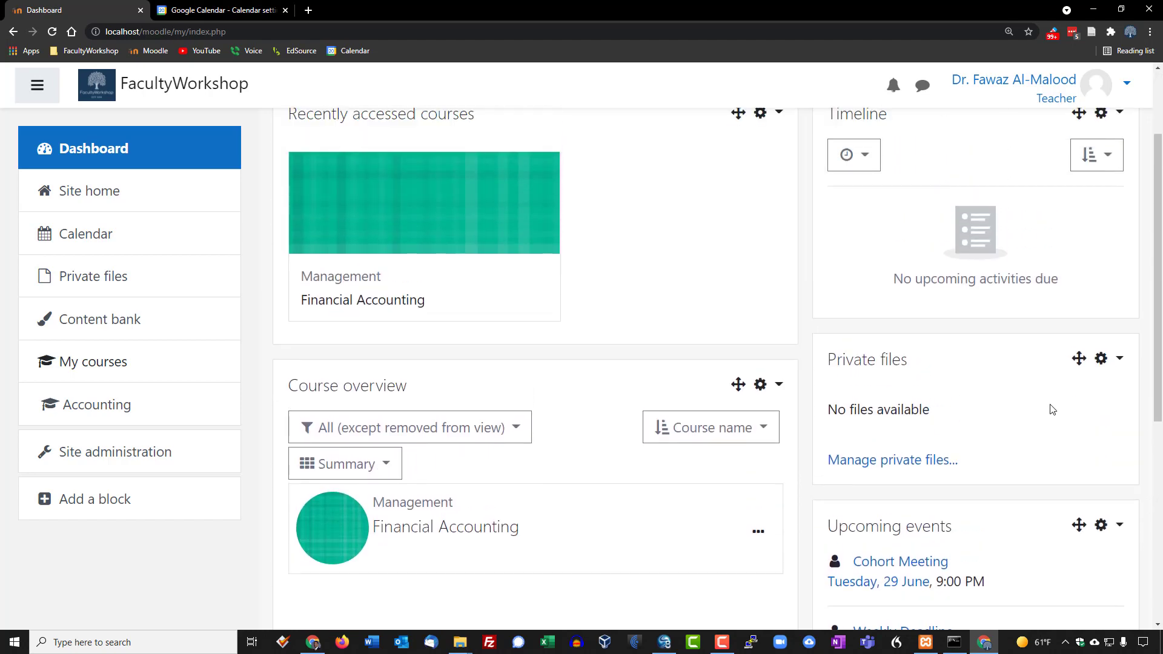
pyautogui.scroll(-3, 1052, 410)
pyautogui.scroll(-3, 1053, 410)
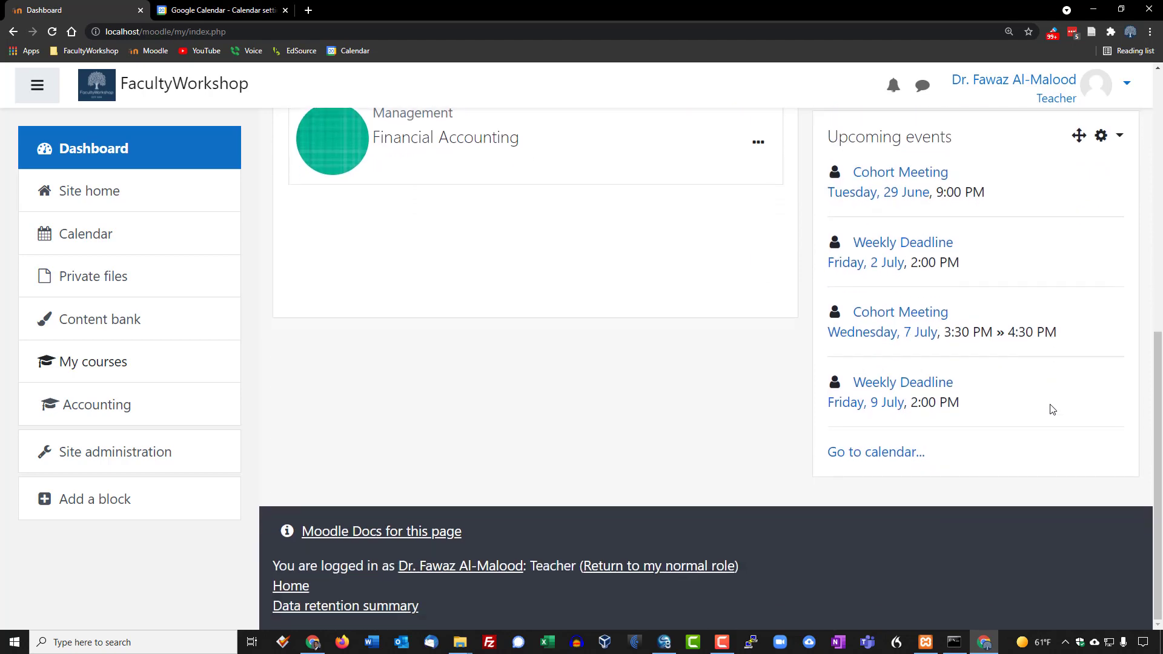
# - Add a Remote RSS feeds block to the Dashboard
pyautogui.scroll(5, 1052, 410)
pyautogui.scroll(4, 1053, 410)
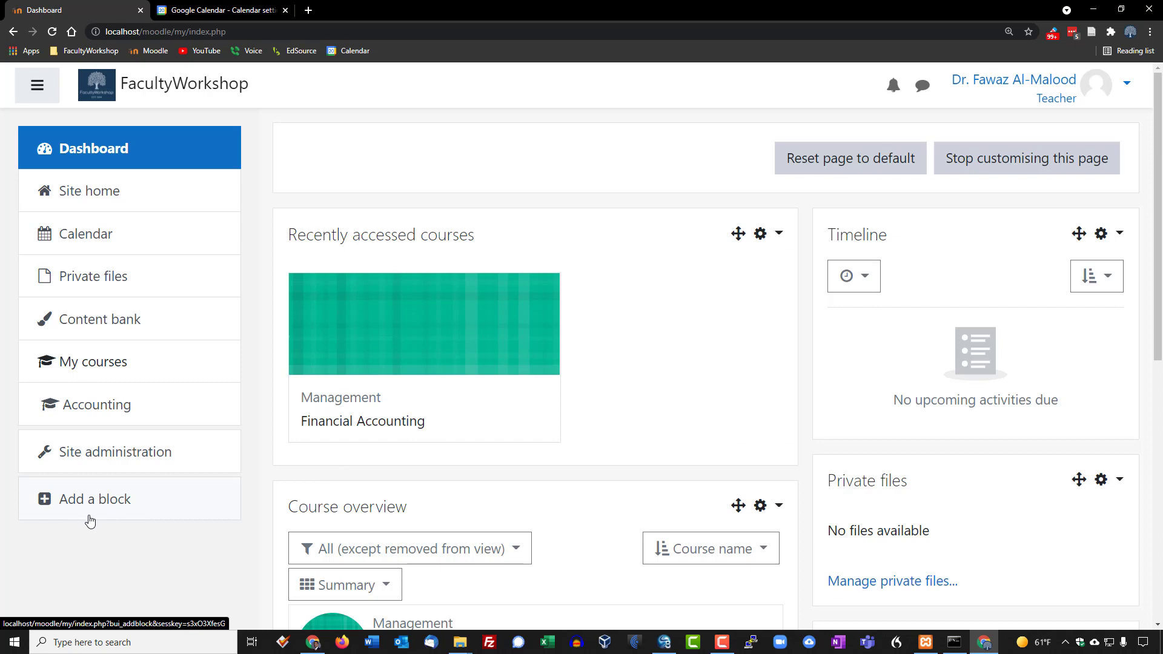
pyautogui.click(168, 511)
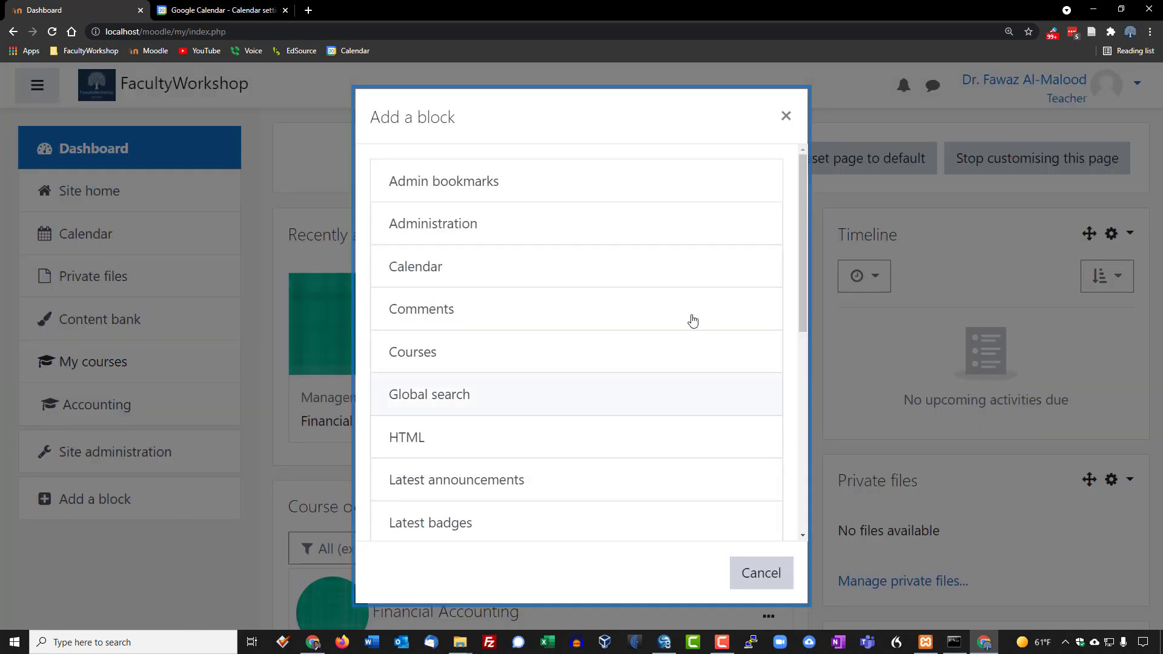
pyautogui.moveTo(806, 164); pyautogui.dragTo(802, 383)
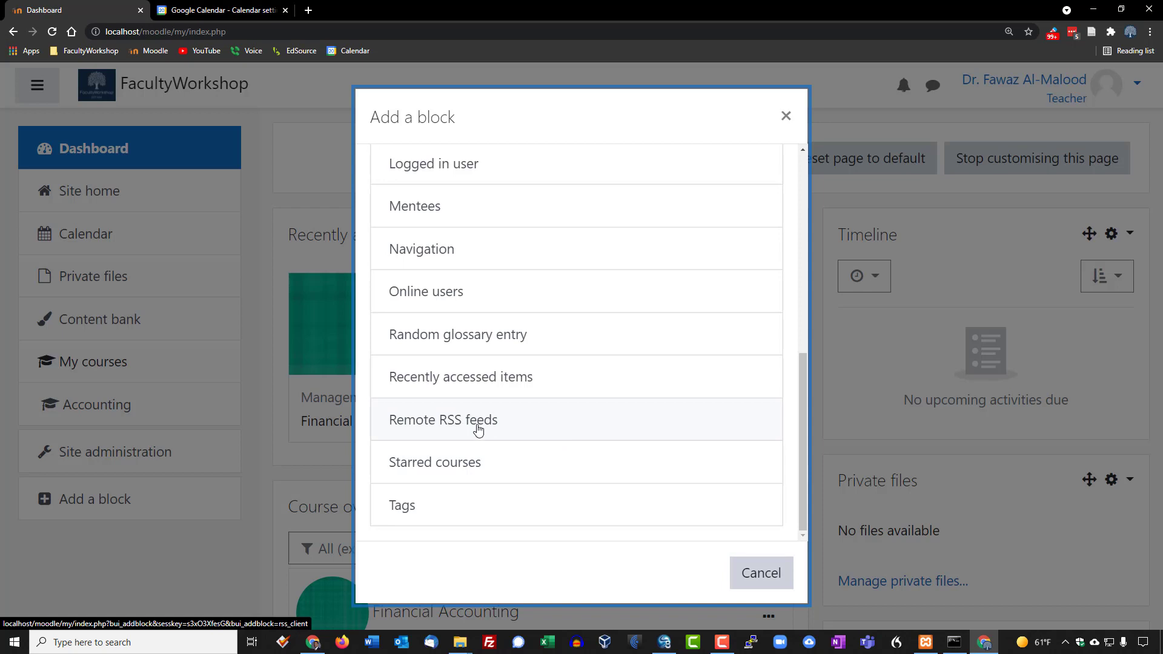
pyautogui.click(440, 427)
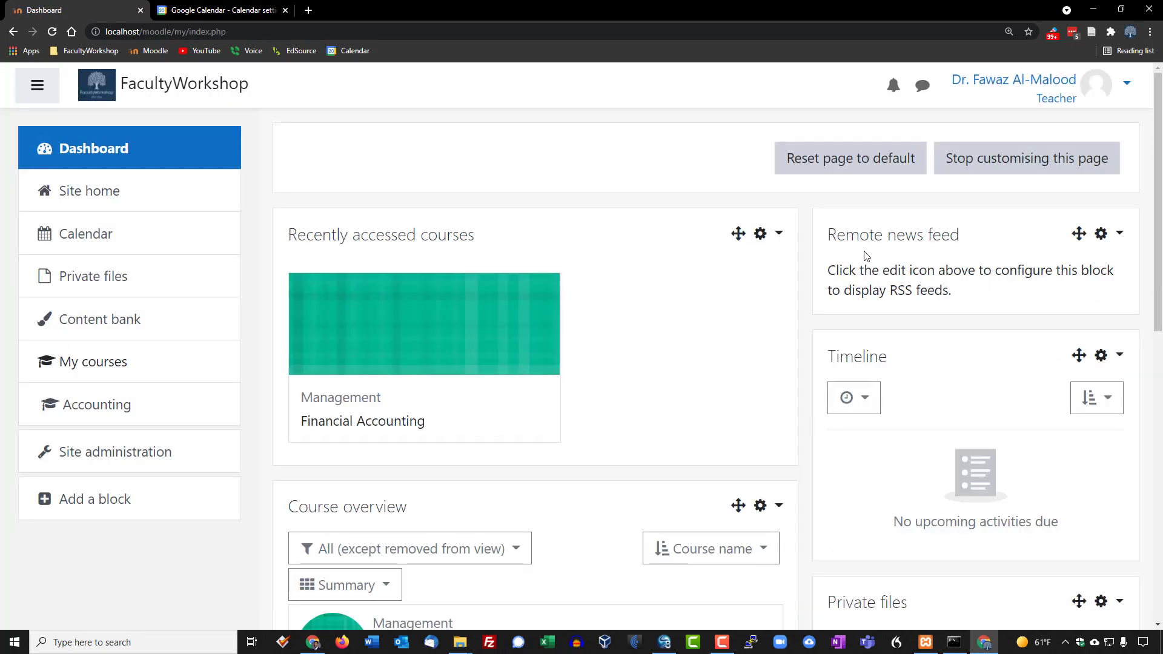
# - Open the configuration of the Remote news feed block and review its block settings
pyautogui.click(1101, 236)
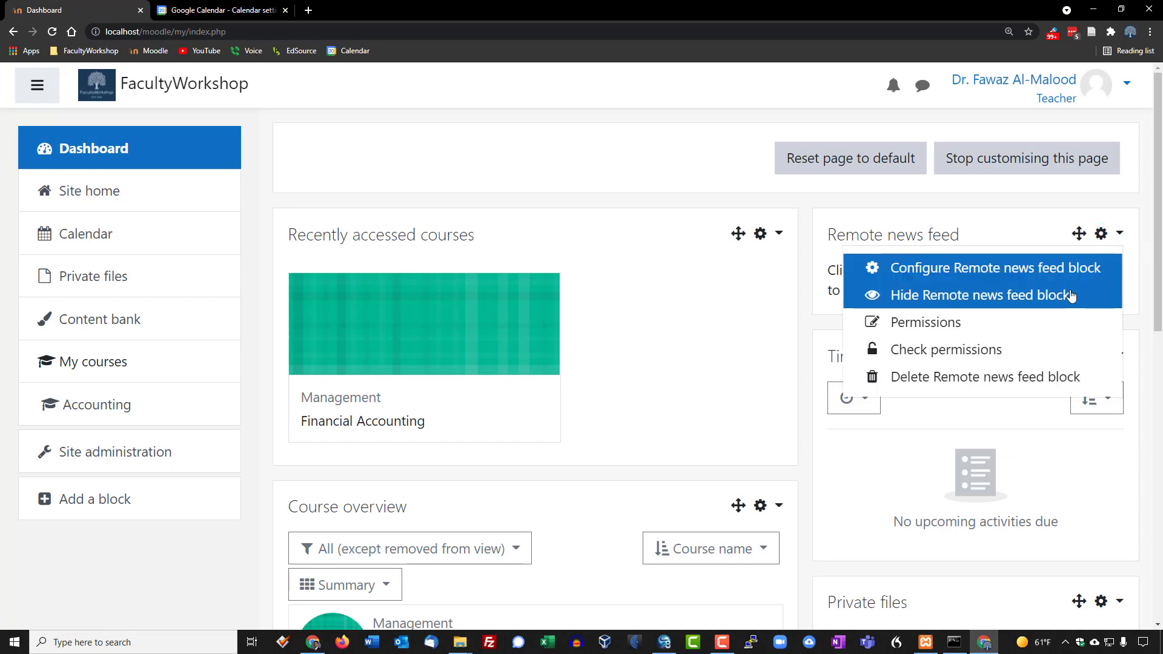
pyautogui.click(1038, 268)
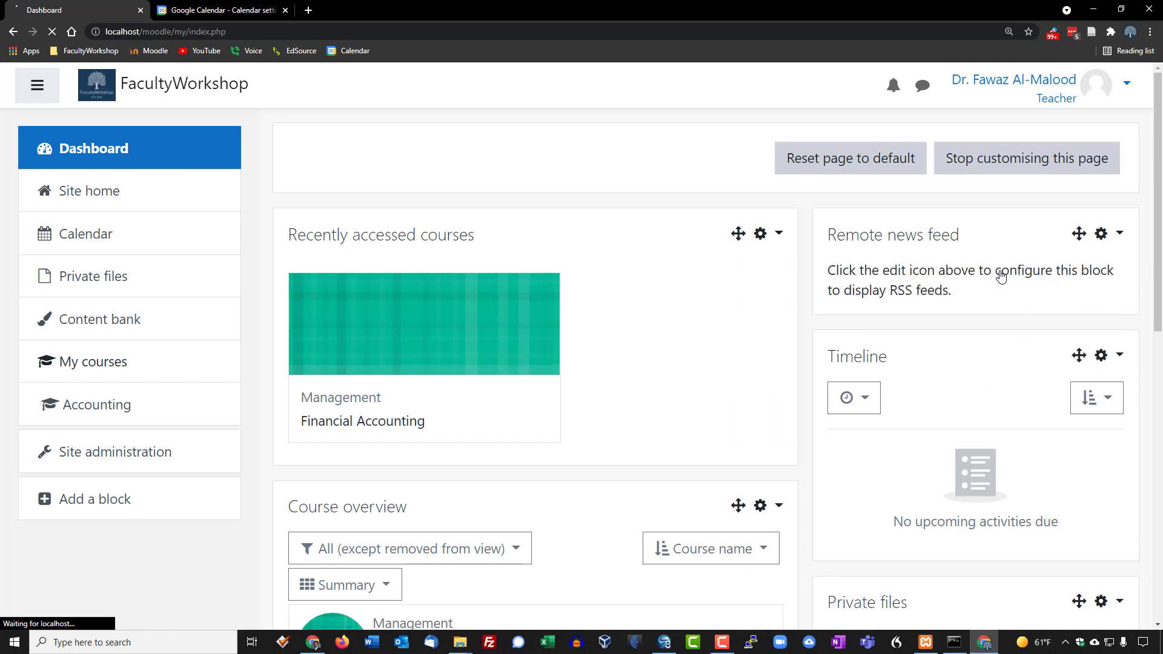
pyautogui.scroll(-3, 878, 294)
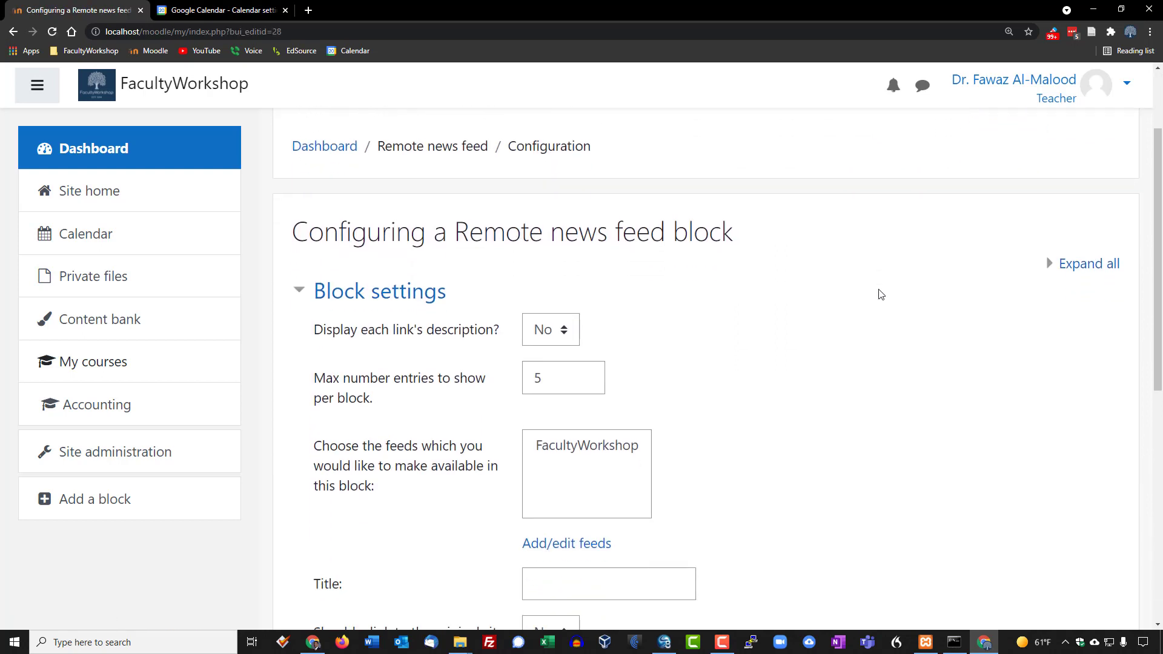
pyautogui.scroll(-1, 881, 295)
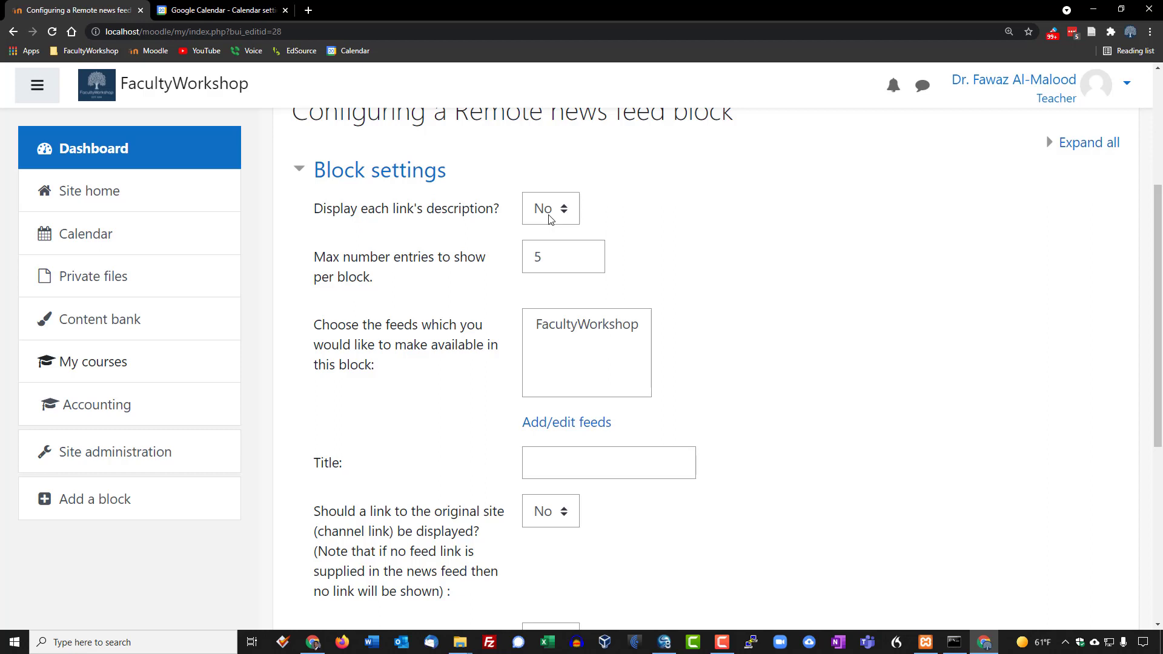
pyautogui.scroll(-1, 798, 315)
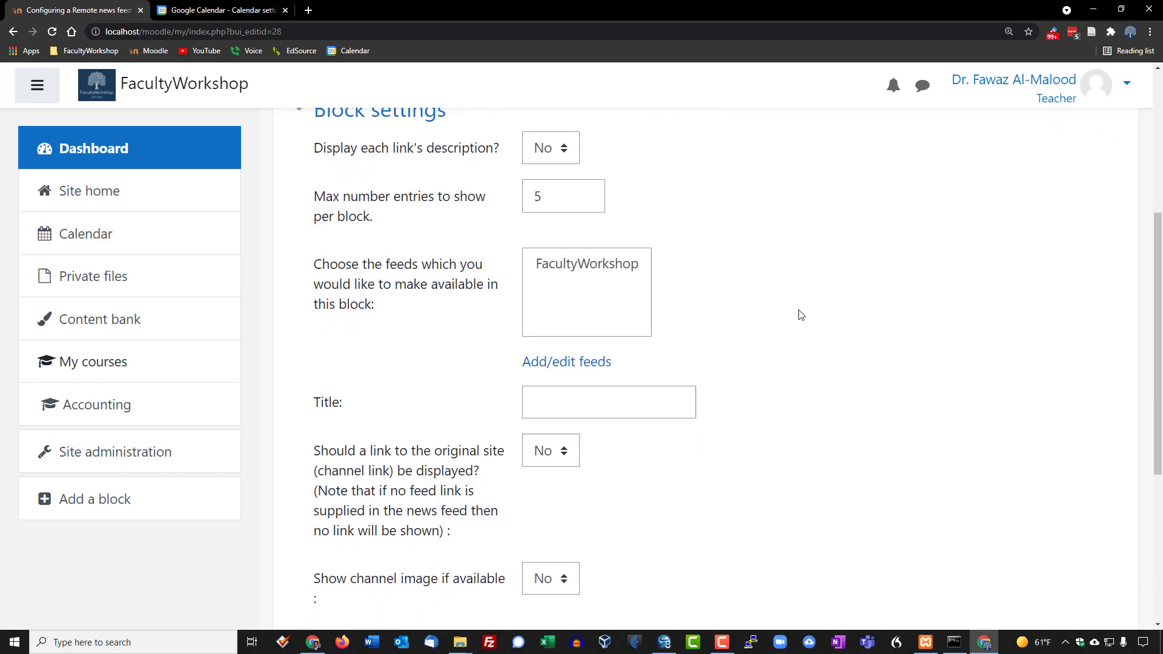
# - Open the feed management page from the block settings and start adding a new feed
pyautogui.click(587, 365)
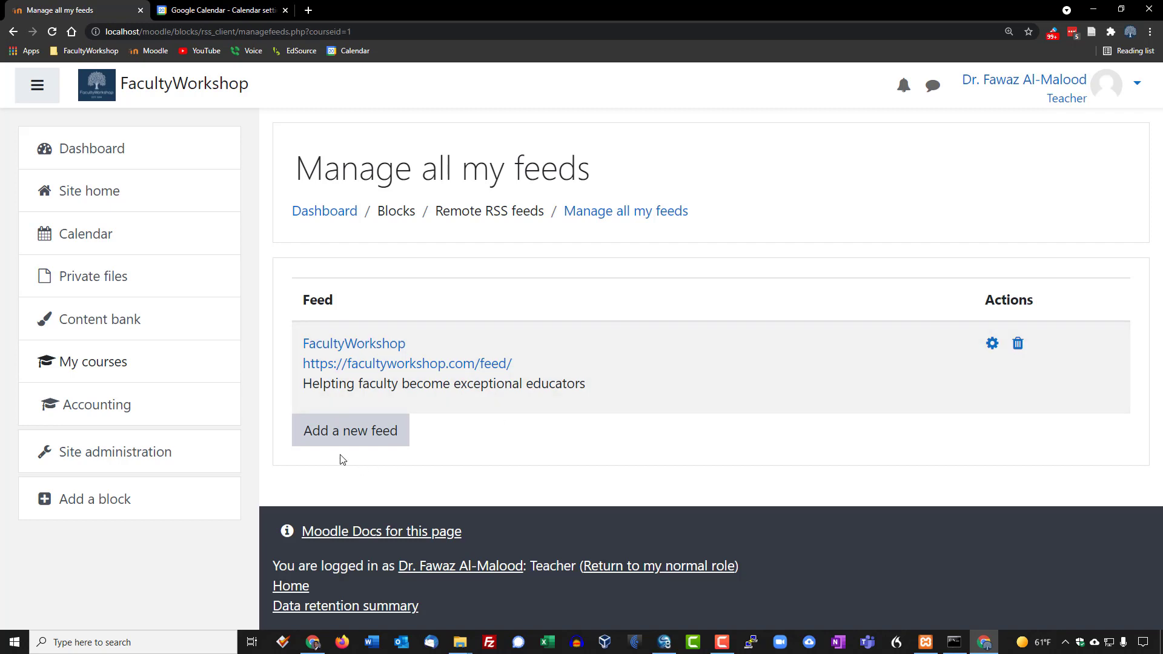
pyautogui.click(374, 443)
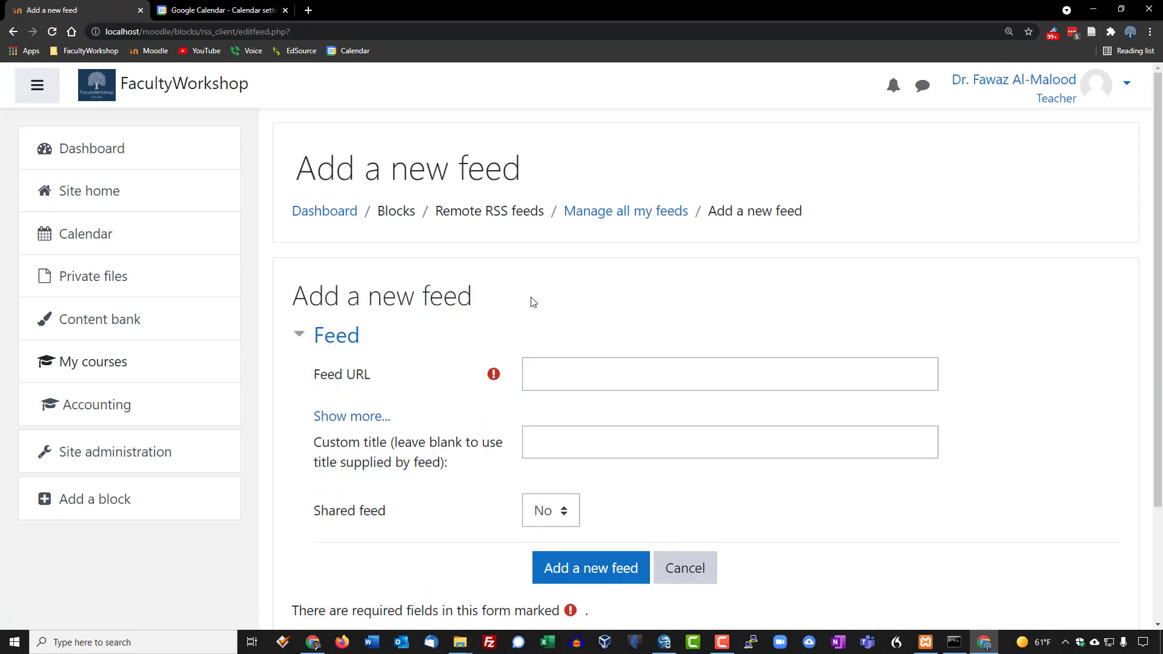
pyautogui.scroll(-1, 534, 301)
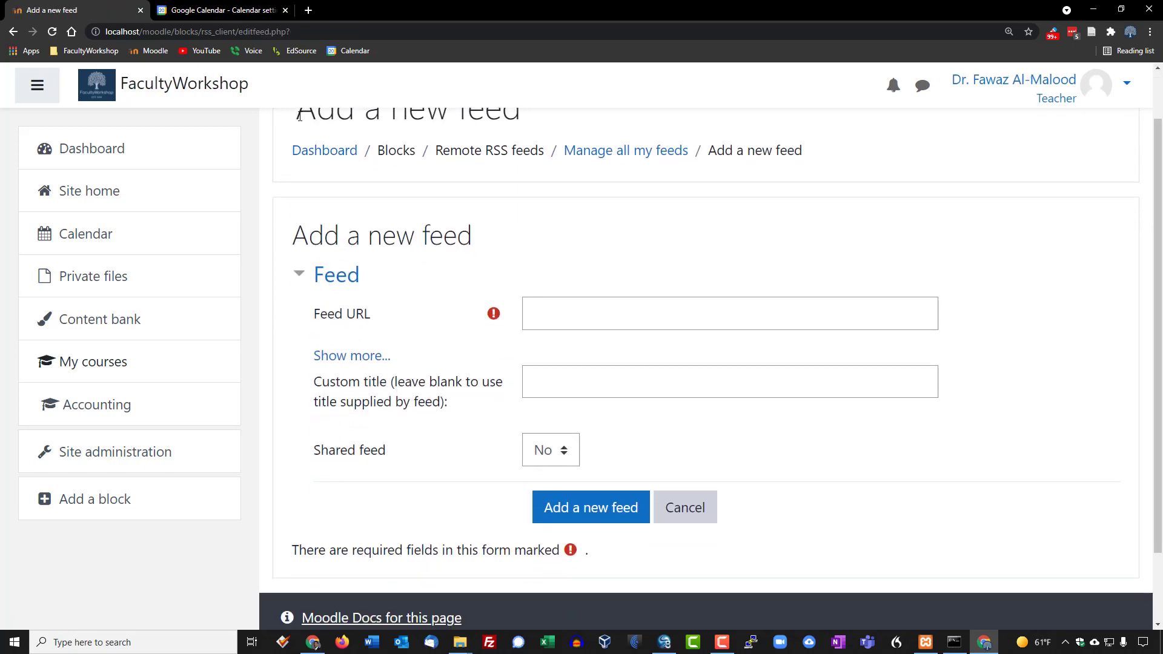
# - Open the bookmarked EdSource site separately, close the Google Calendar page, and load the site's RSS feed at edsource.org/feed
pyautogui.click(308, 10)
pyautogui.click(296, 51)
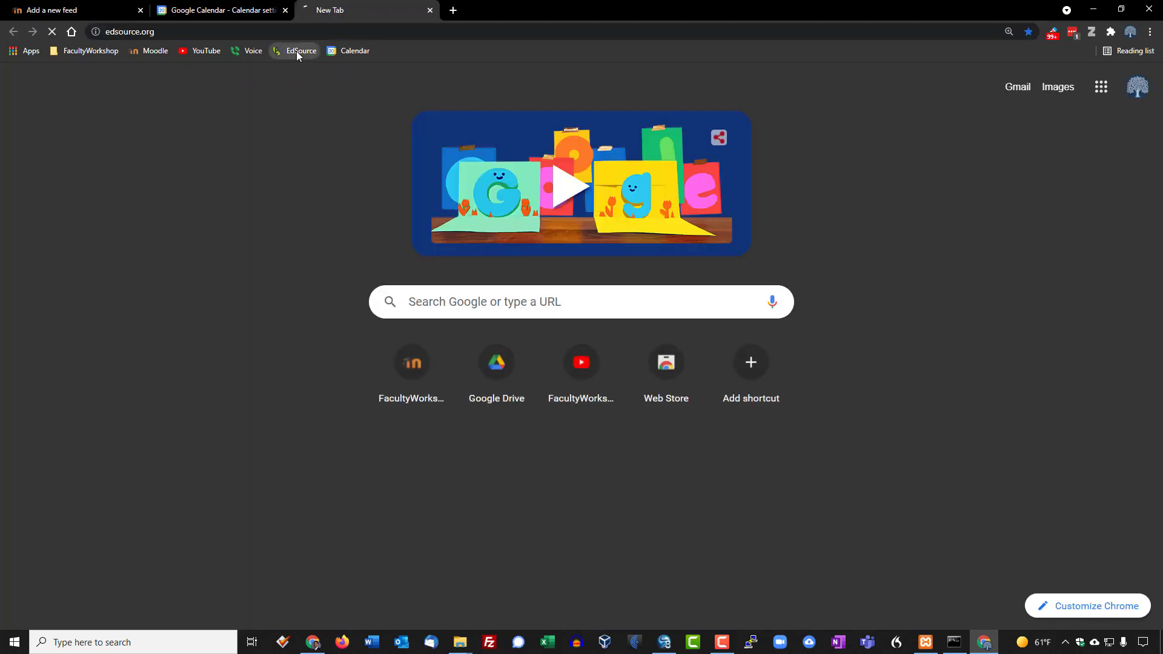
pyautogui.click(285, 11)
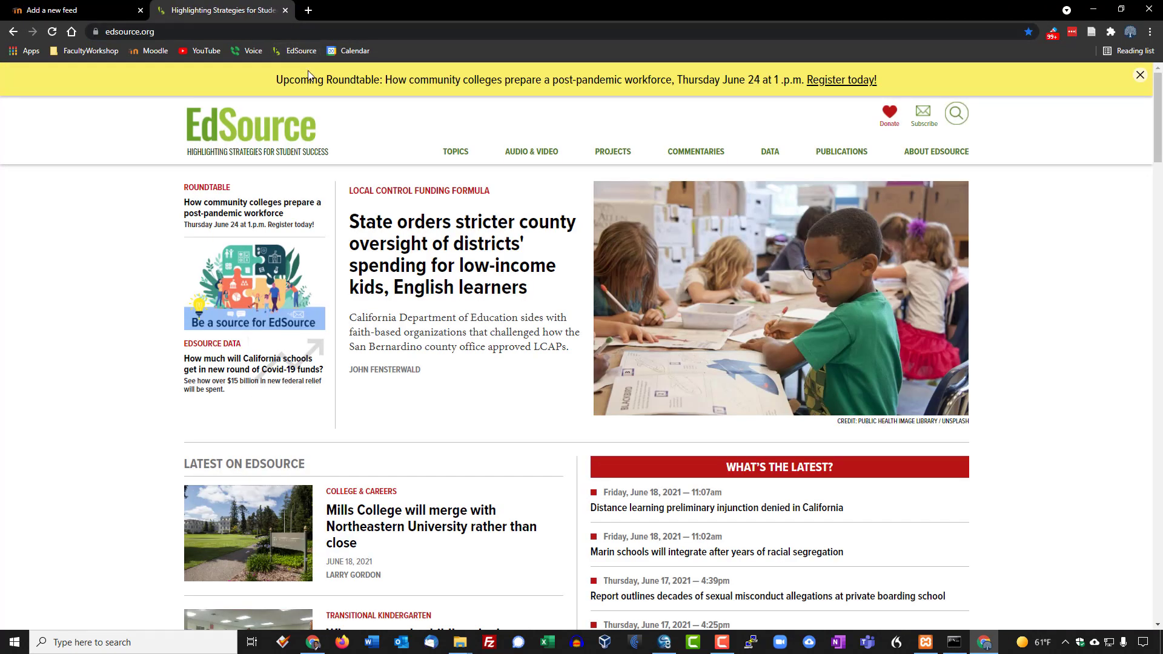
pyautogui.click(185, 33)
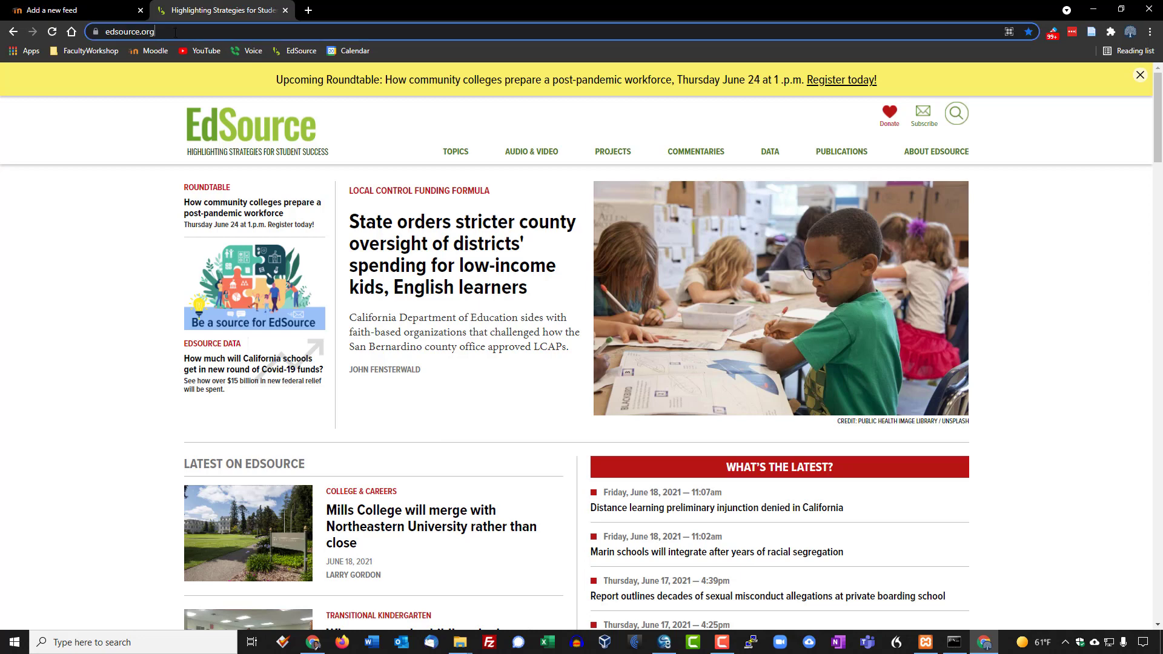
pyautogui.click(189, 32)
pyautogui.write('/')
pyautogui.write('feed')
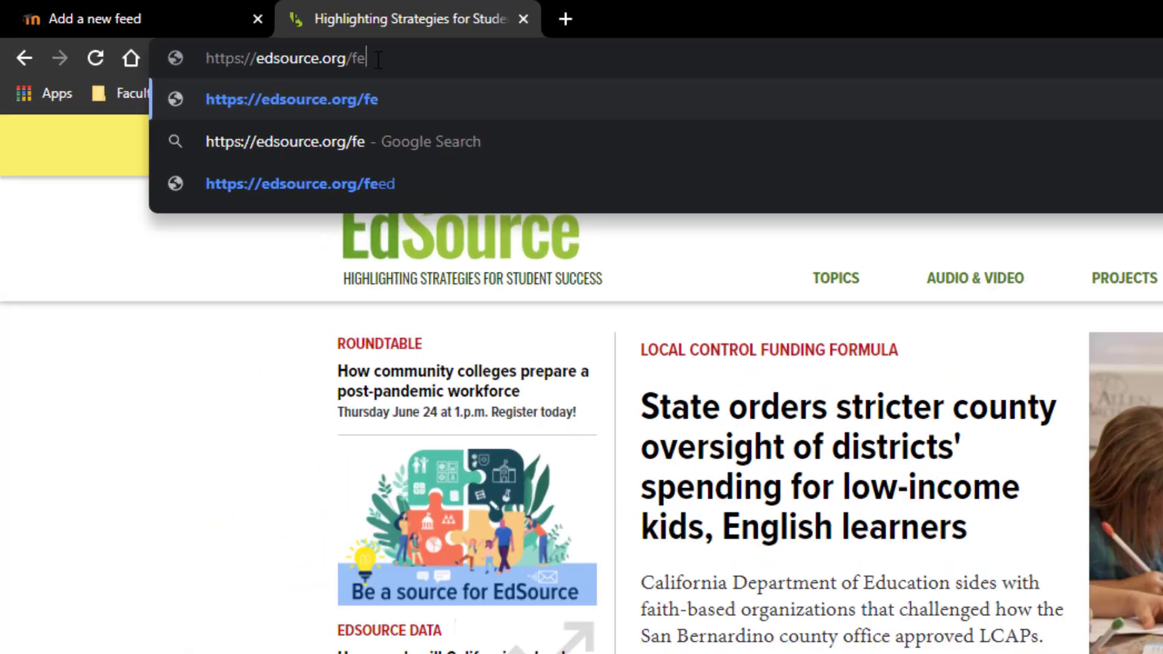
pyautogui.press('Return')
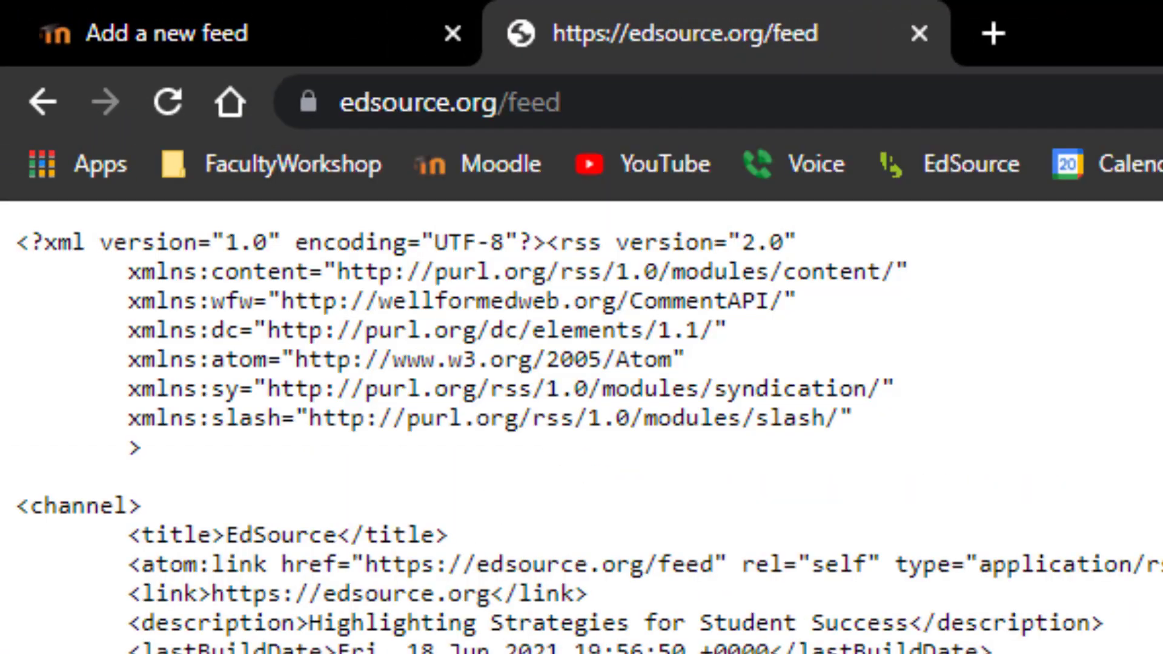
# - Skim the EdSource feed's XML, copy the feed address, and close the page to return to the new feed form
pyautogui.scroll(-20, 581, 424)
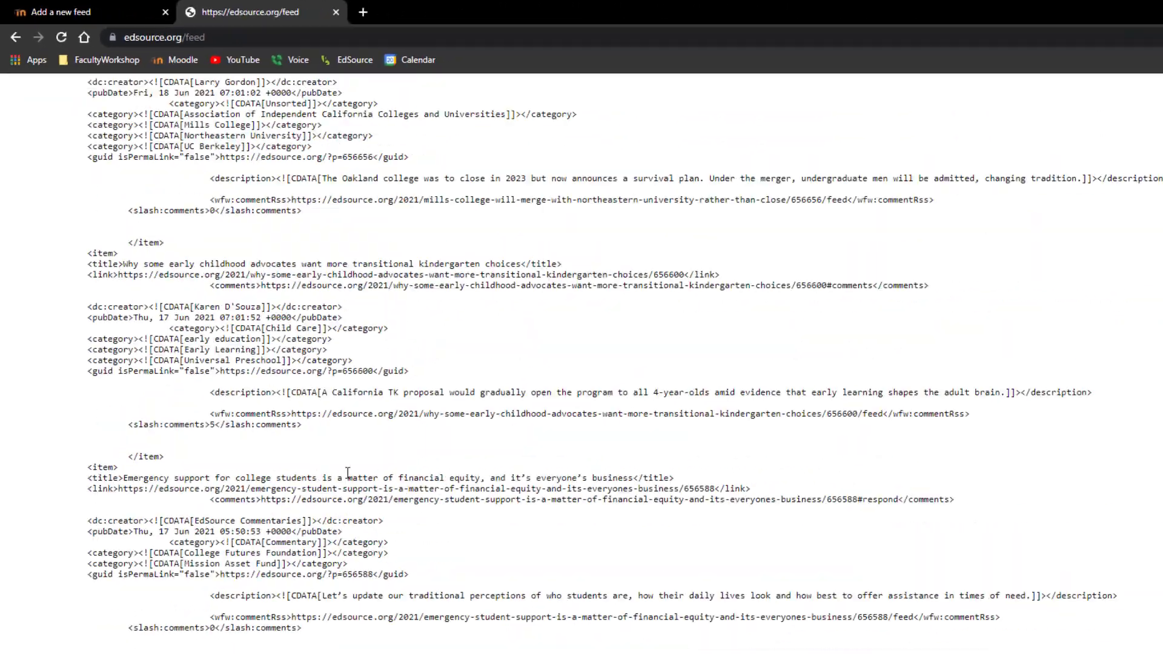
pyautogui.scroll(10, 295, 402)
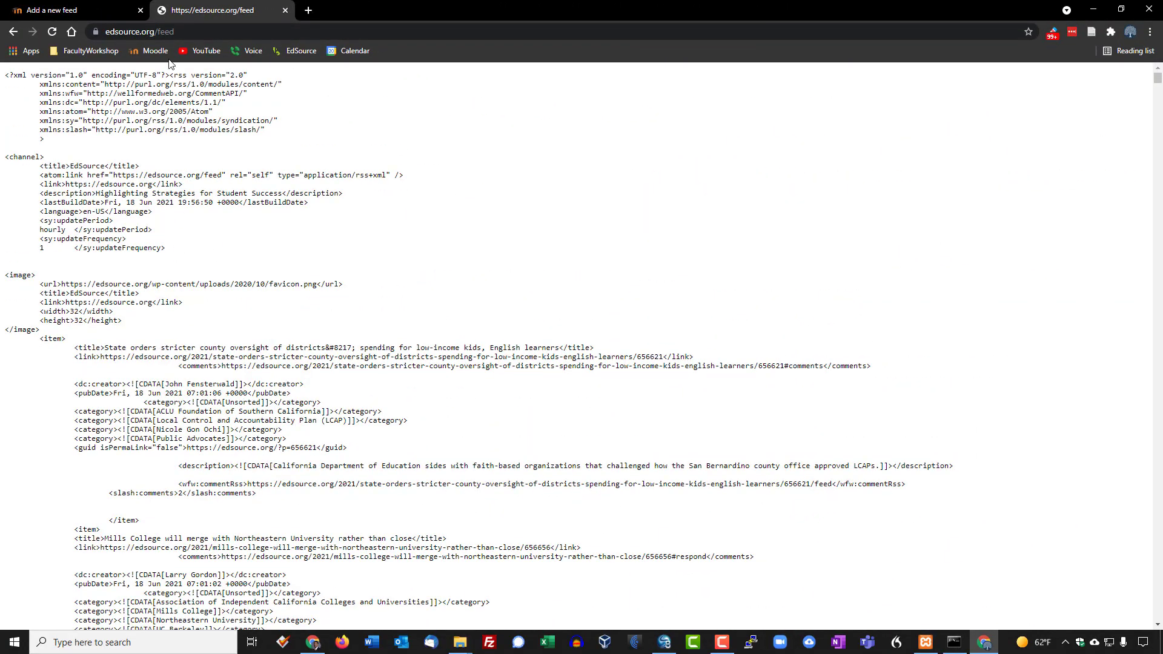
pyautogui.click(186, 28)
pyautogui.hotkey('ctrl', 'c')
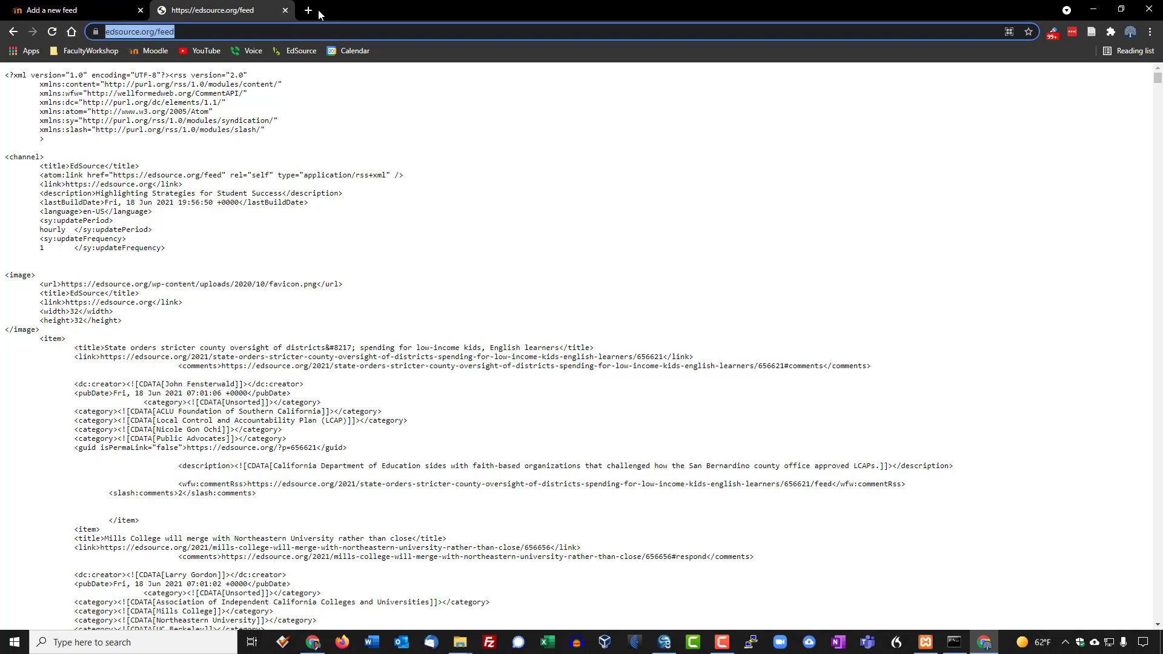
pyautogui.click(284, 11)
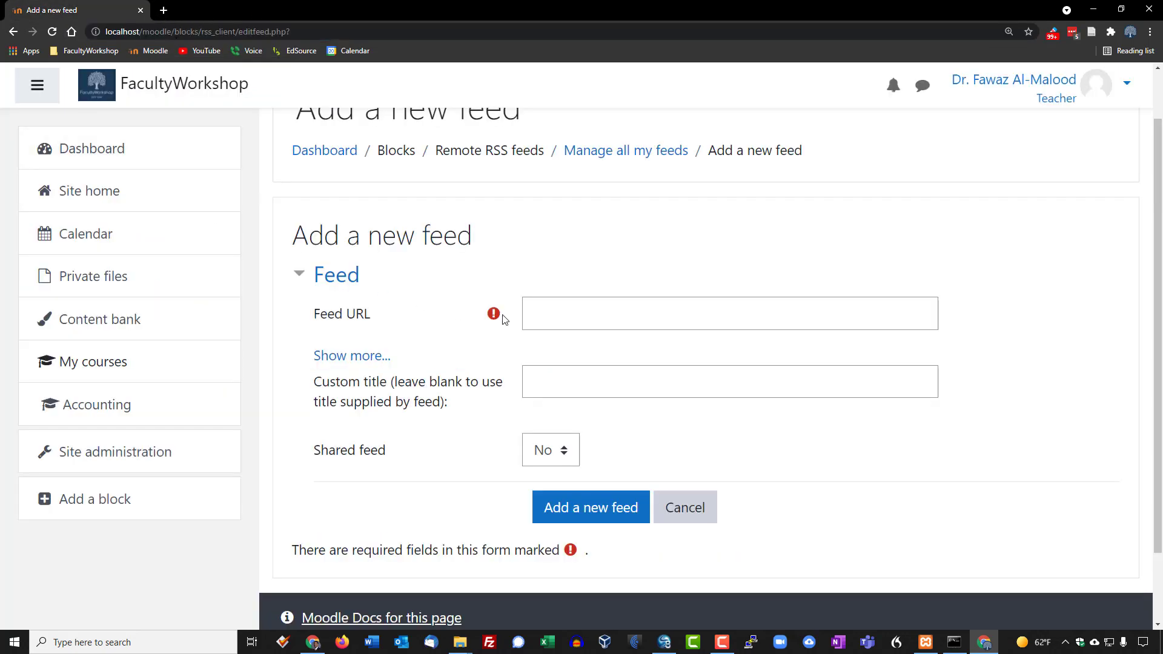
pyautogui.click(525, 310)
pyautogui.hotkey('ctrl', 'v')
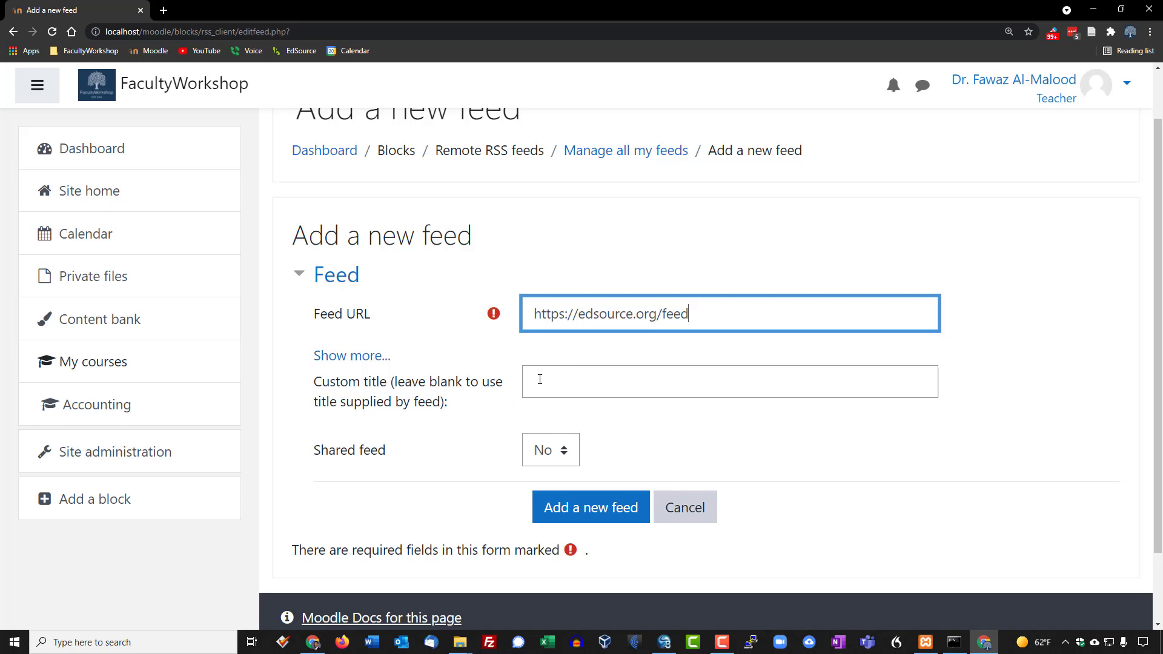
pyautogui.scroll(-2, 466, 412)
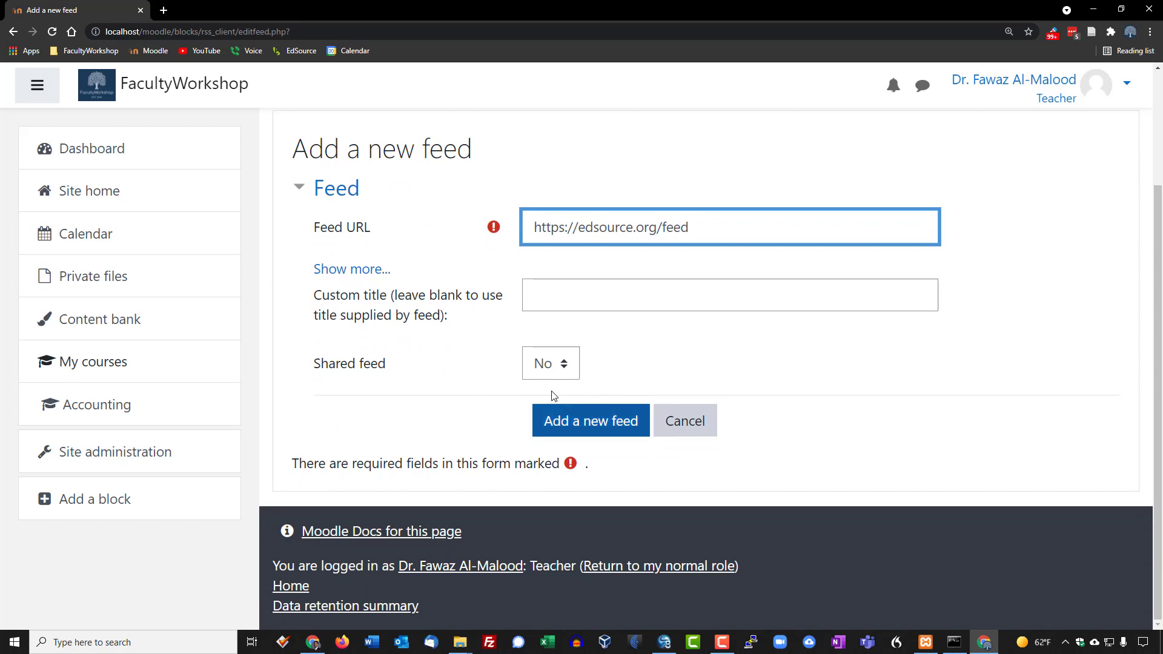
pyautogui.click(596, 420)
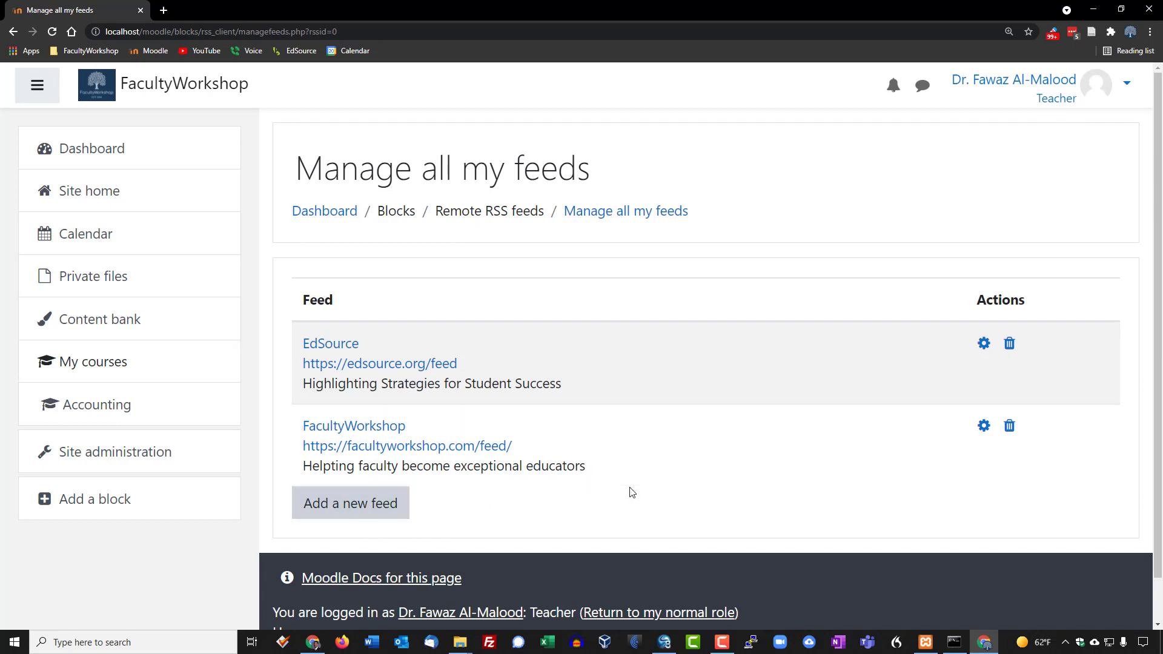
# - Return to the Dashboard and reopen the Remote news feed block's configuration at its block settings
pyautogui.click(624, 215)
pyautogui.click(325, 211)
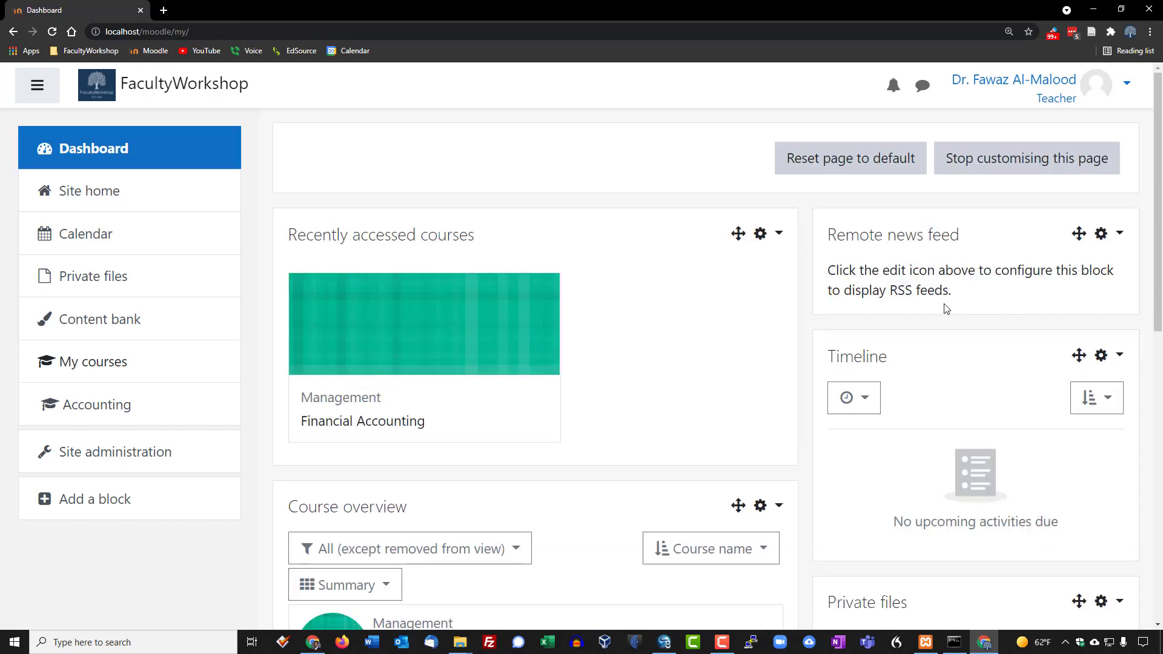
pyautogui.click(1102, 233)
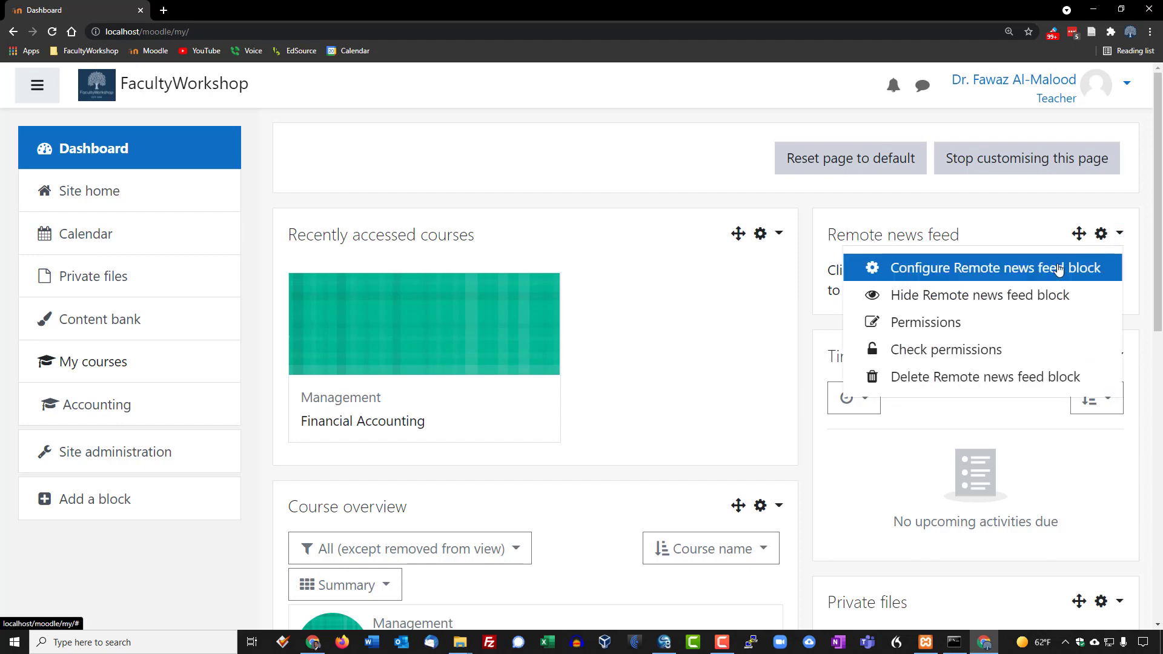
pyautogui.click(954, 269)
pyautogui.scroll(-2, 606, 291)
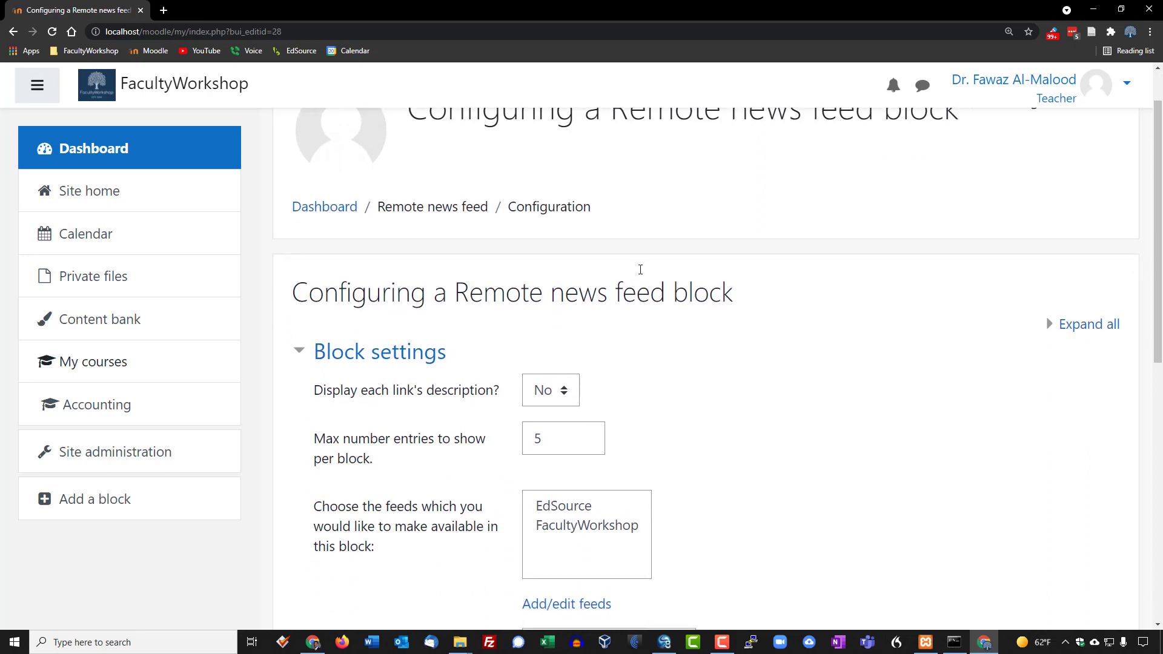
pyautogui.scroll(-1, 649, 265)
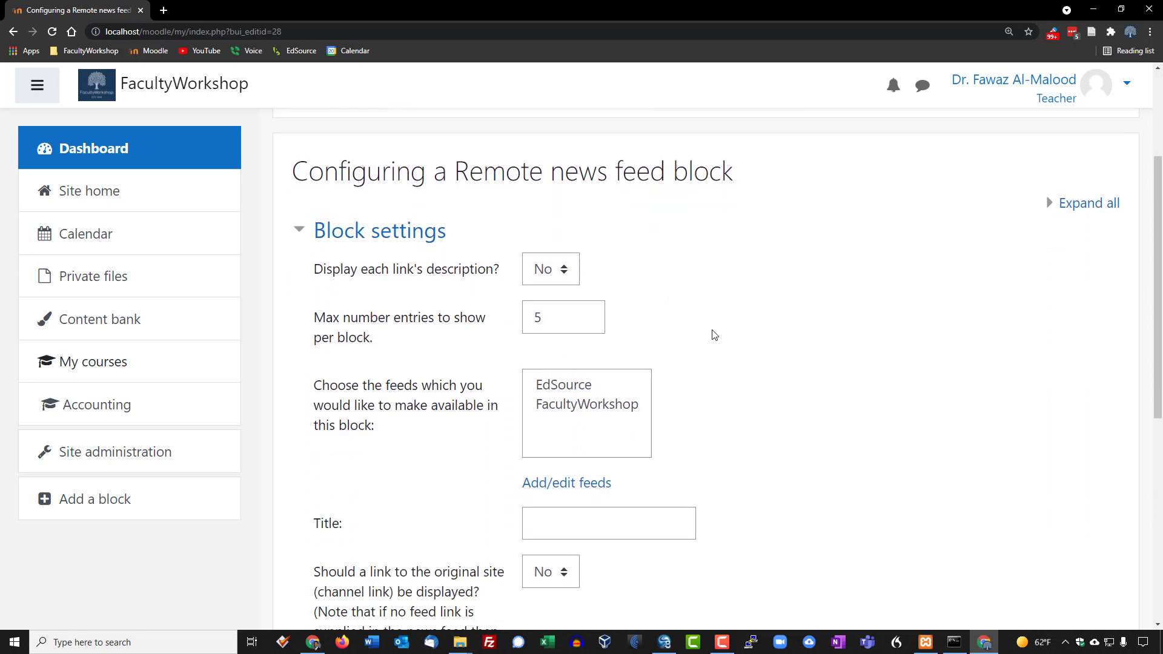
pyautogui.scroll(-1, 784, 325)
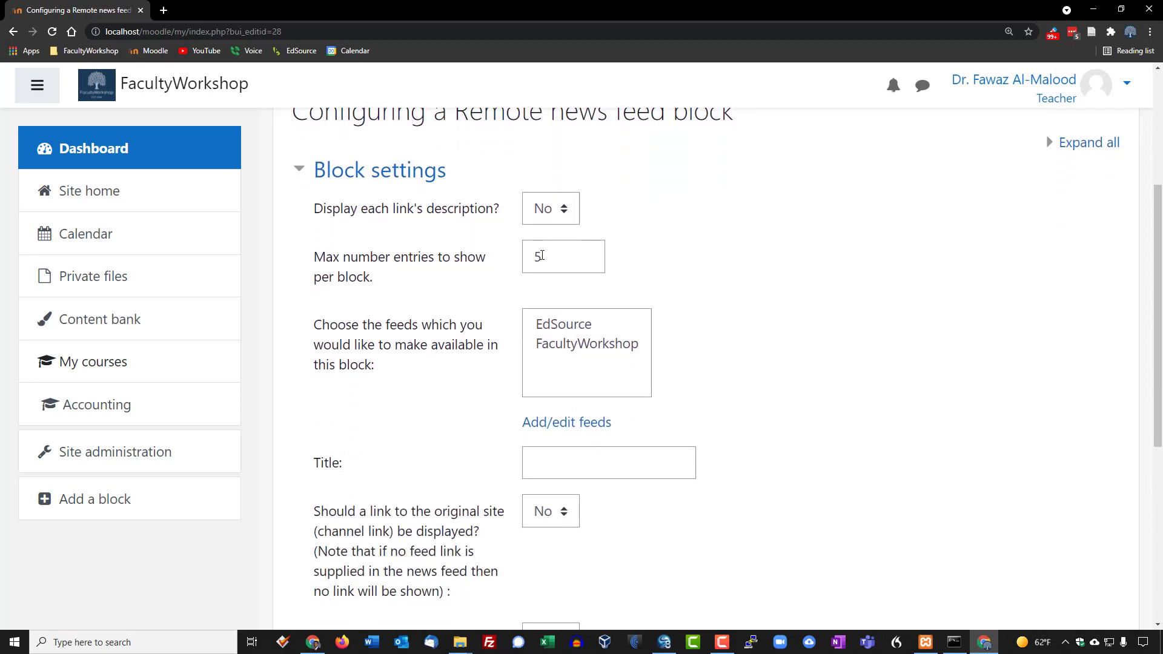
# - Choose EdSource as the feed available in the block and set the block title to News
pyautogui.moveTo(542, 255); pyautogui.dragTo(524, 254)
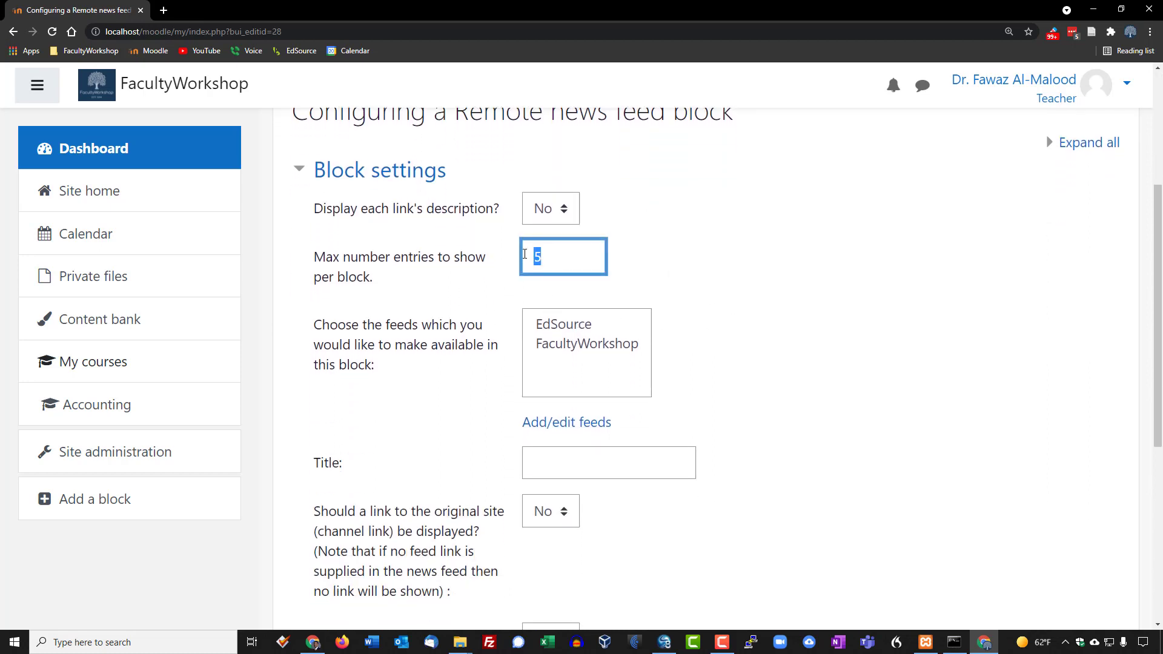
pyautogui.click(752, 274)
pyautogui.click(607, 328)
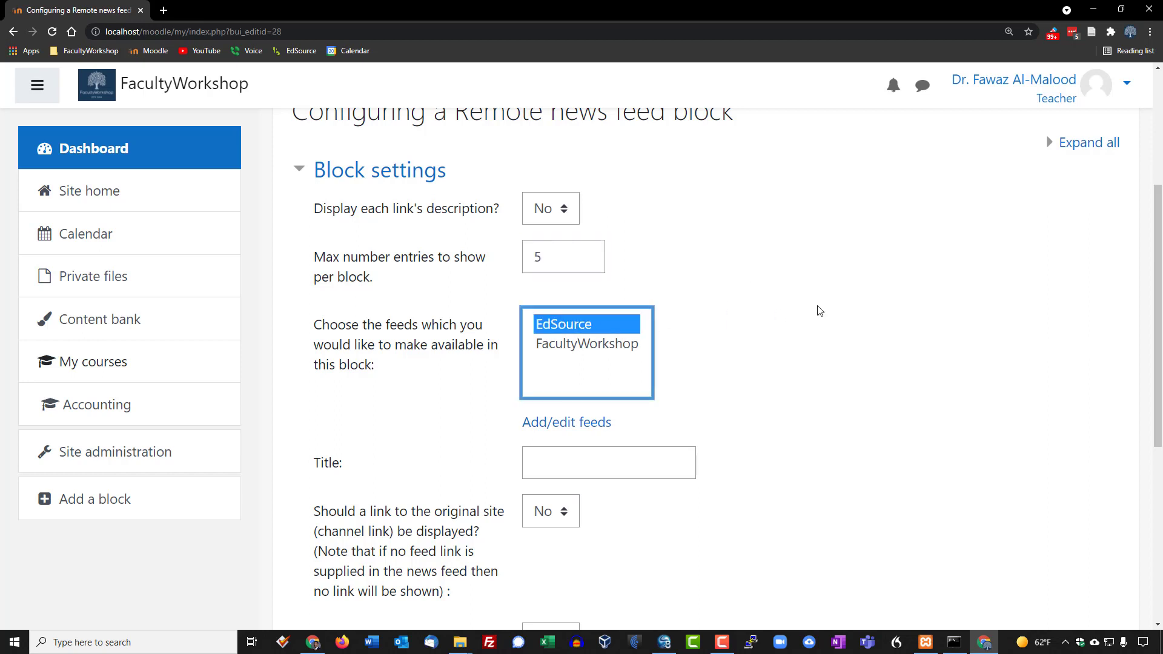
pyautogui.scroll(-4, 819, 311)
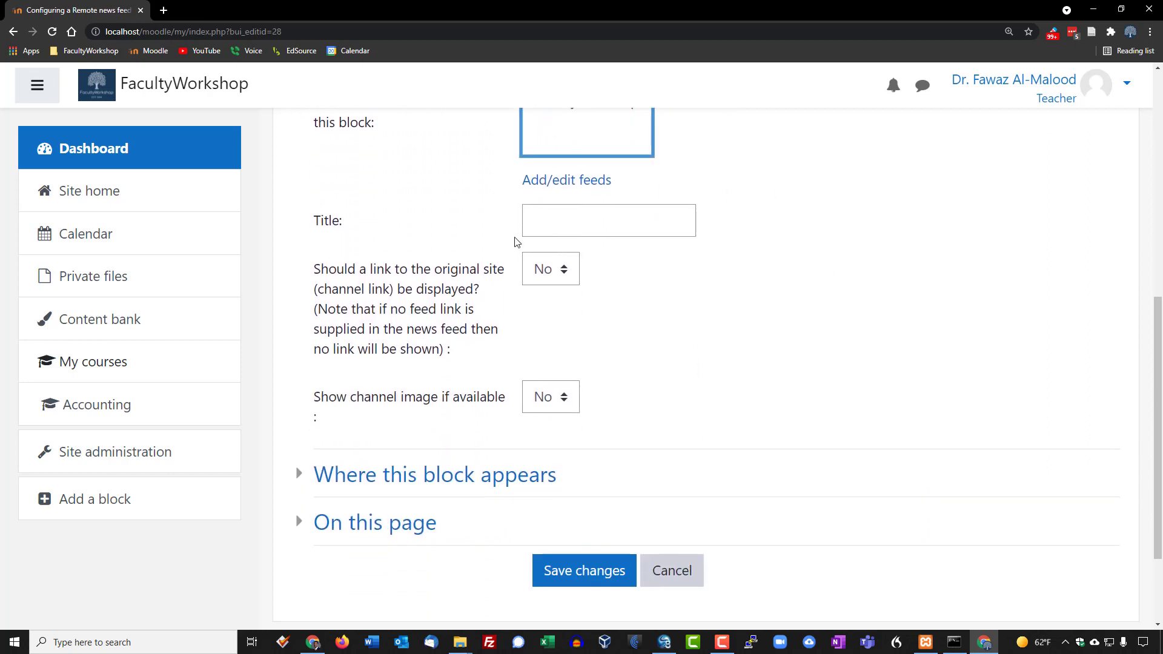
pyautogui.click(597, 221)
pyautogui.write('News')
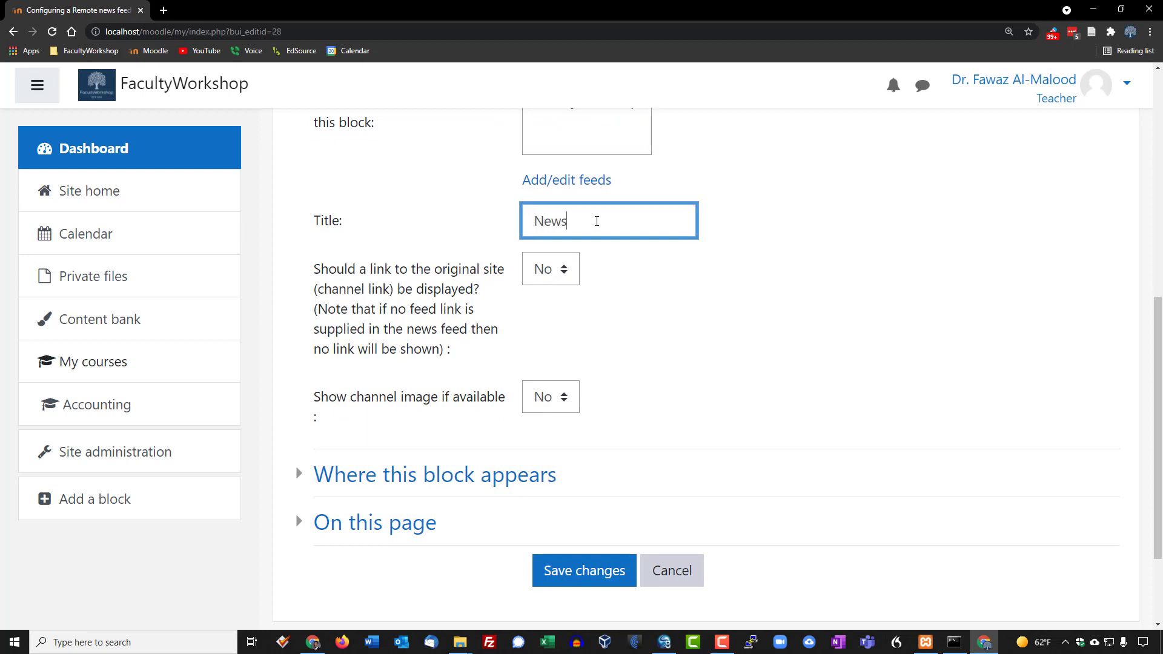
# - Expand the "Where this block appears" settings and review the block's default region and weight
pyautogui.scroll(-1, 389, 415)
pyautogui.click(386, 418)
pyautogui.scroll(-2, 764, 356)
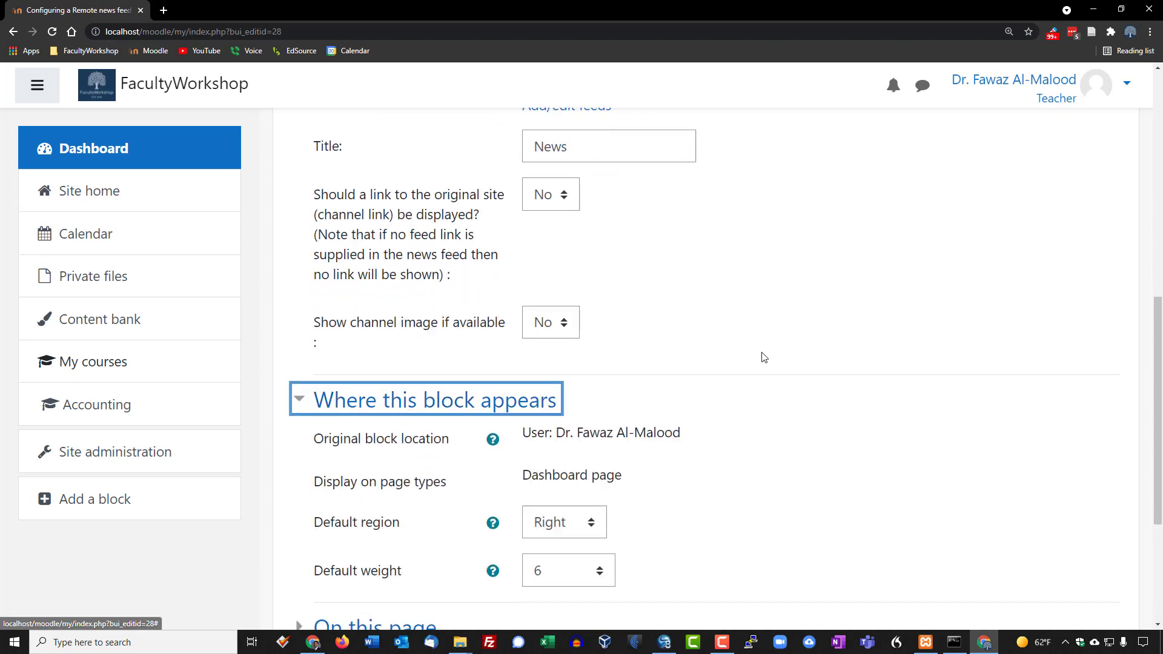
pyautogui.scroll(-1, 827, 388)
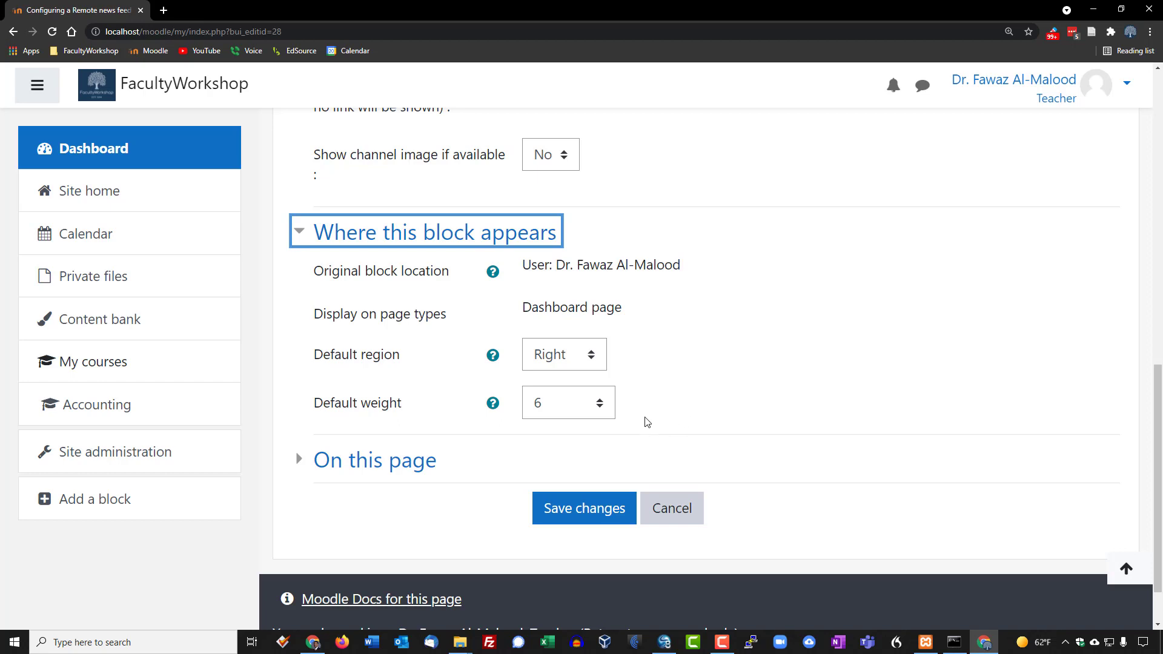
# - Set the News block's default weight to 0, save the changes and check the headlines on the Dashboard
pyautogui.click(605, 406)
pyautogui.click(561, 200)
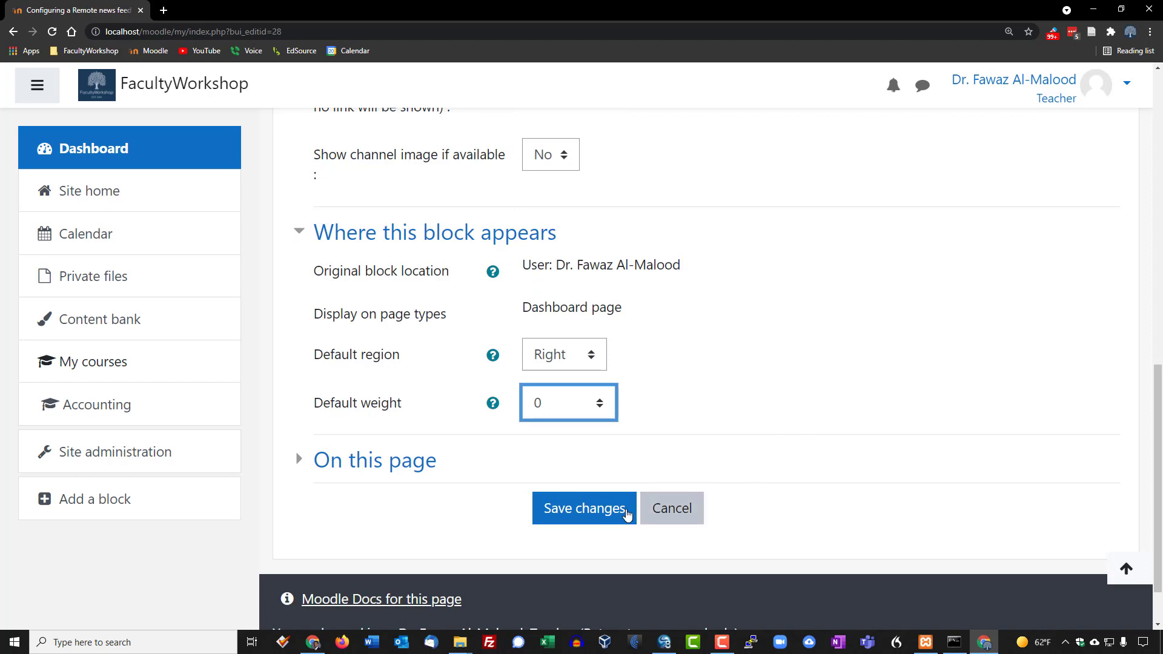
pyautogui.click(577, 513)
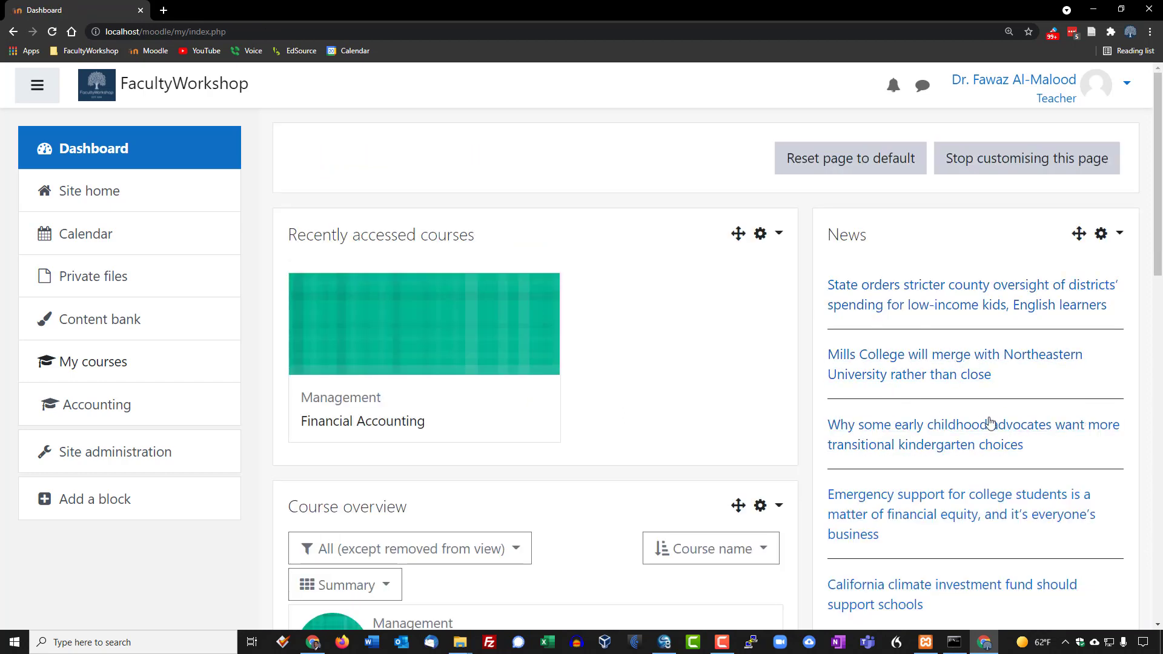
pyautogui.scroll(-2, 989, 421)
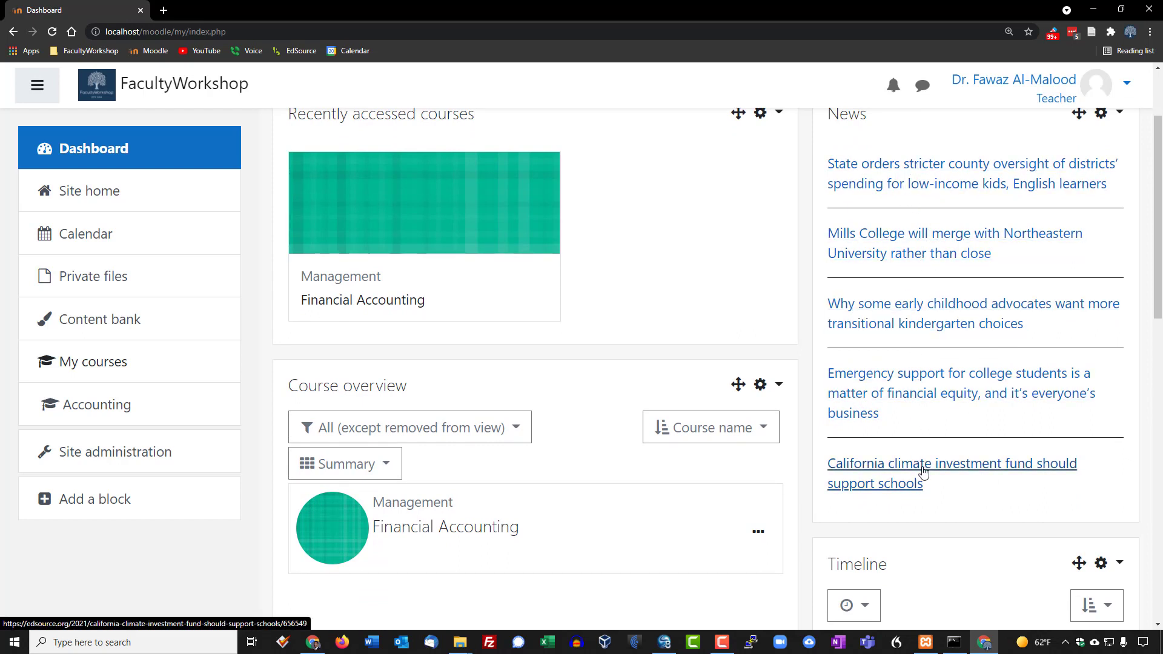
pyautogui.scroll(2, 924, 470)
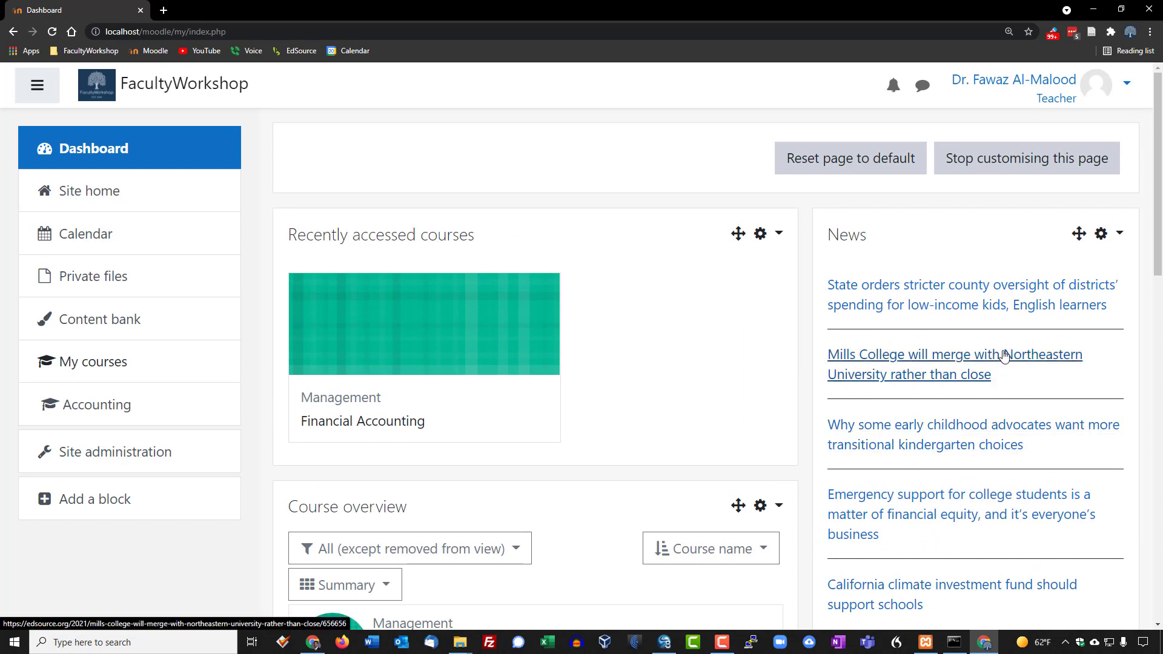
# - Delete the Timeline block from the Dashboard and confirm the deletion
pyautogui.scroll(-7, 1004, 355)
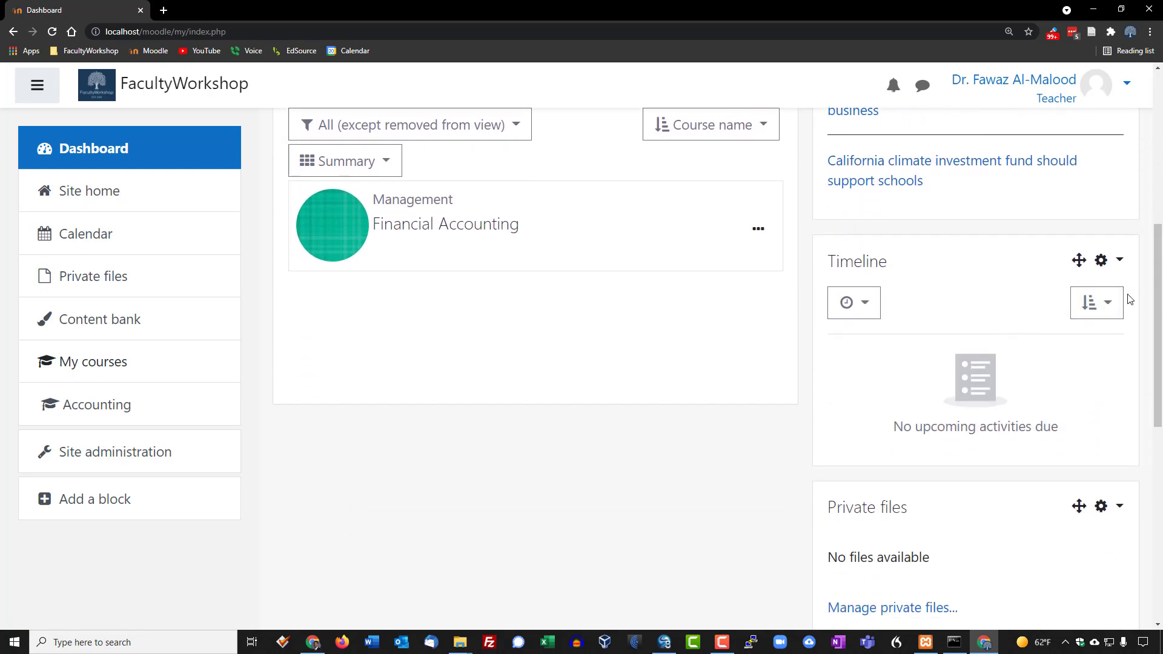
pyautogui.scroll(-2, 1017, 362)
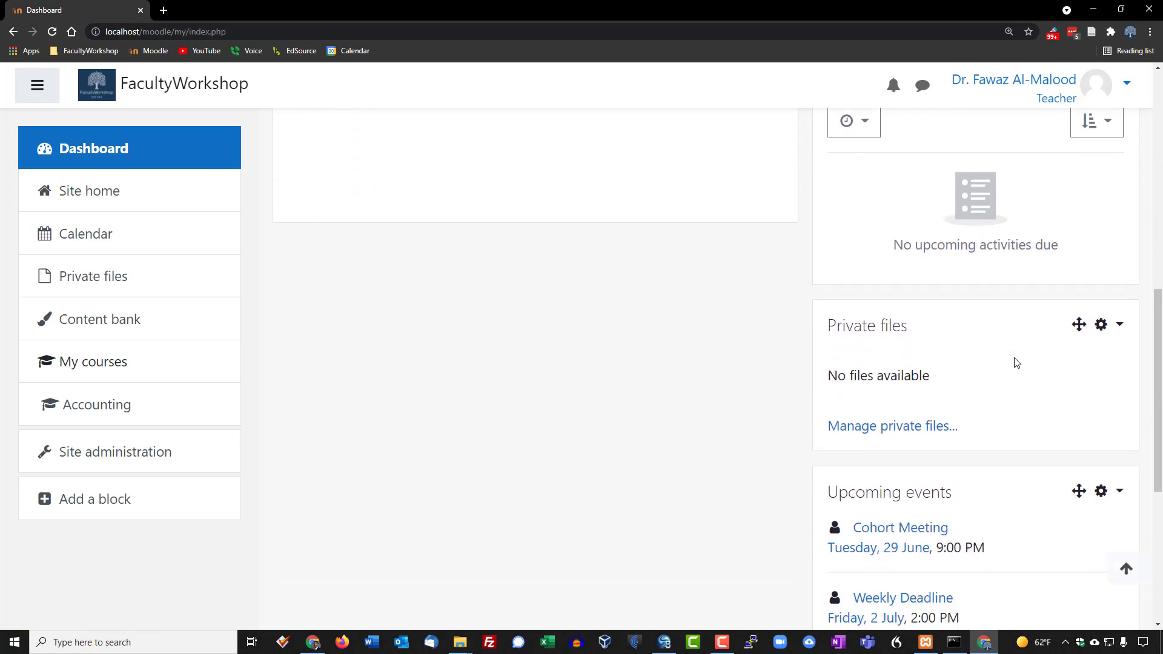
pyautogui.scroll(3, 1015, 366)
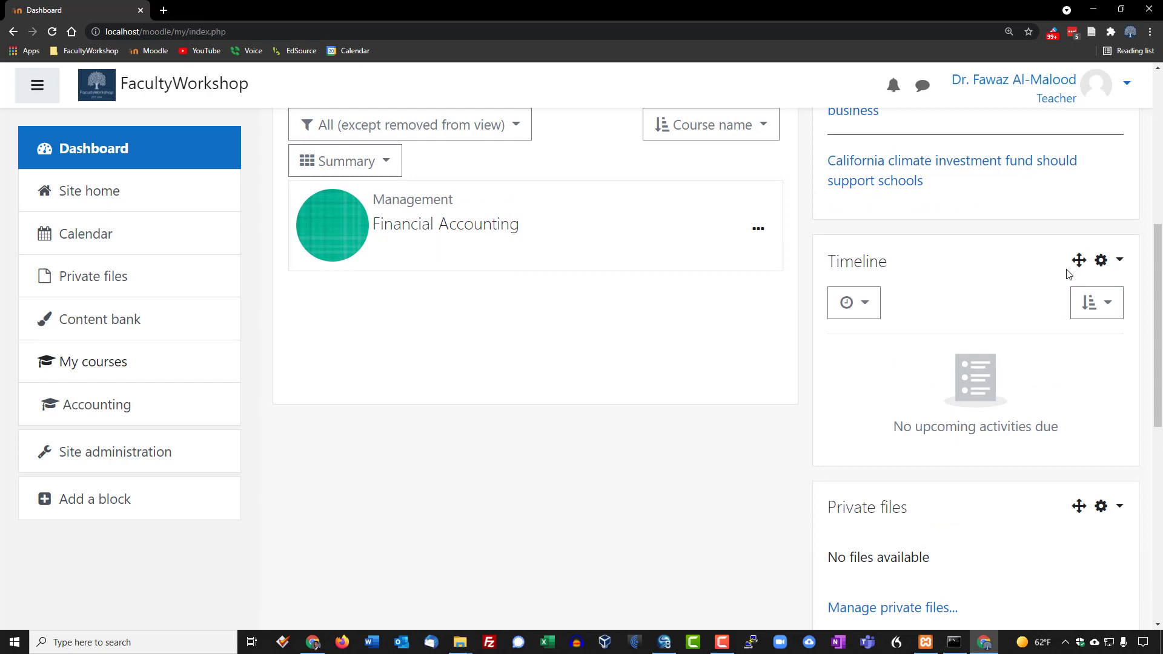
pyautogui.click(1108, 261)
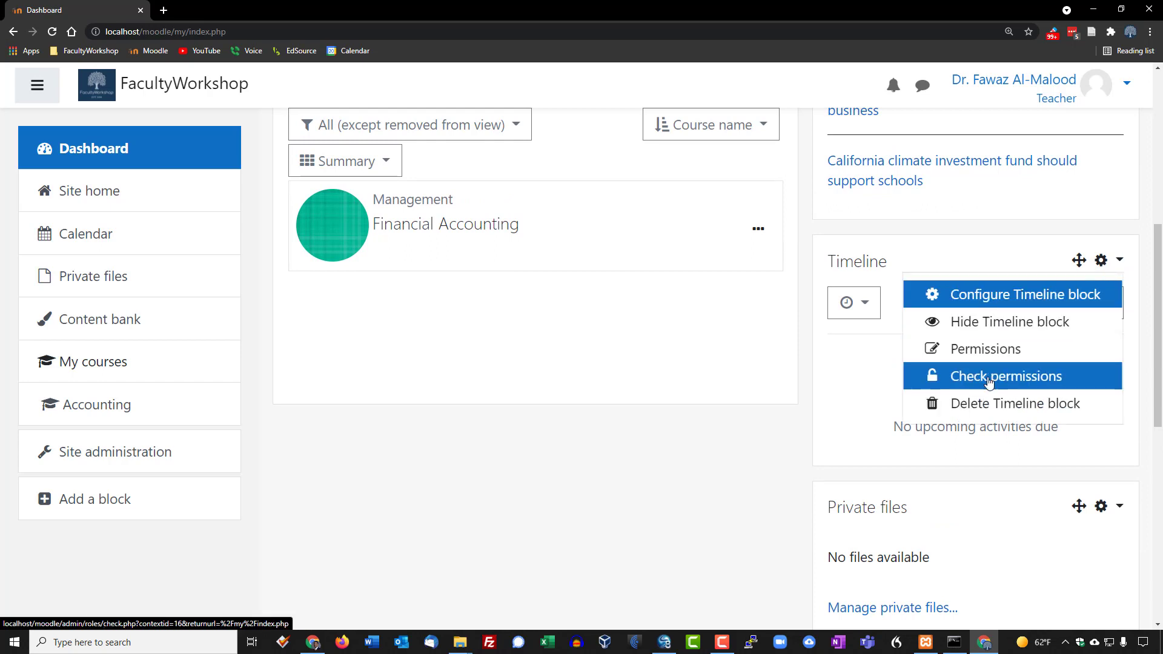
pyautogui.click(991, 405)
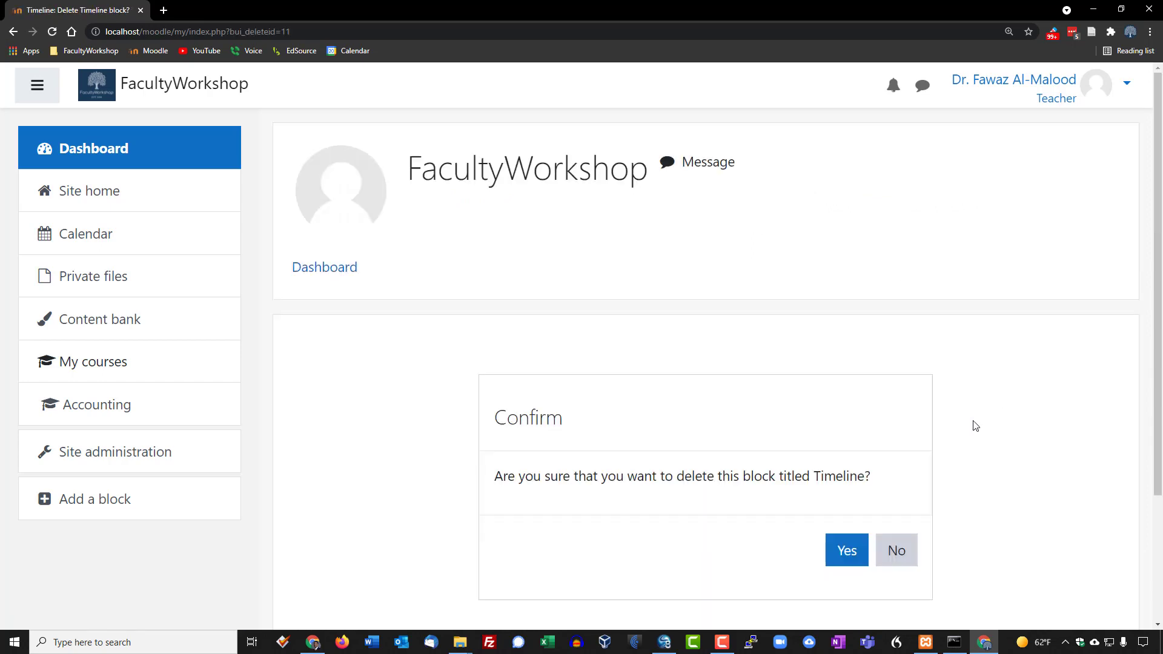
pyautogui.click(847, 549)
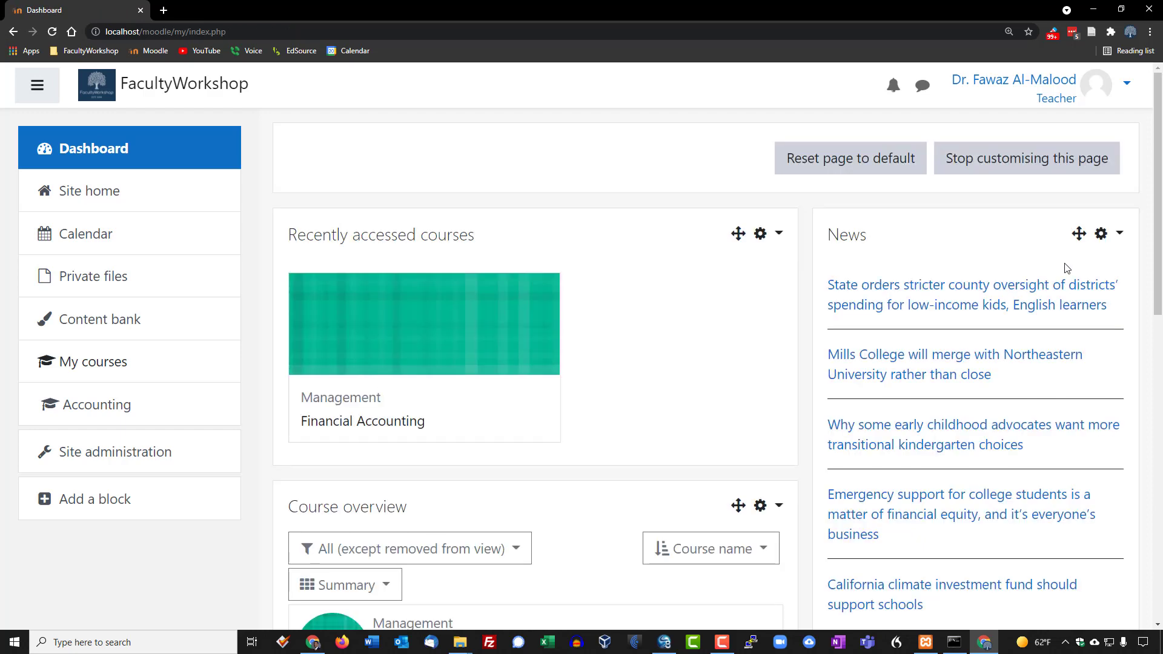
# - Open the private files management page from the Dashboard's Private files block
pyautogui.scroll(-4, 1070, 264)
pyautogui.scroll(-1, 1067, 268)
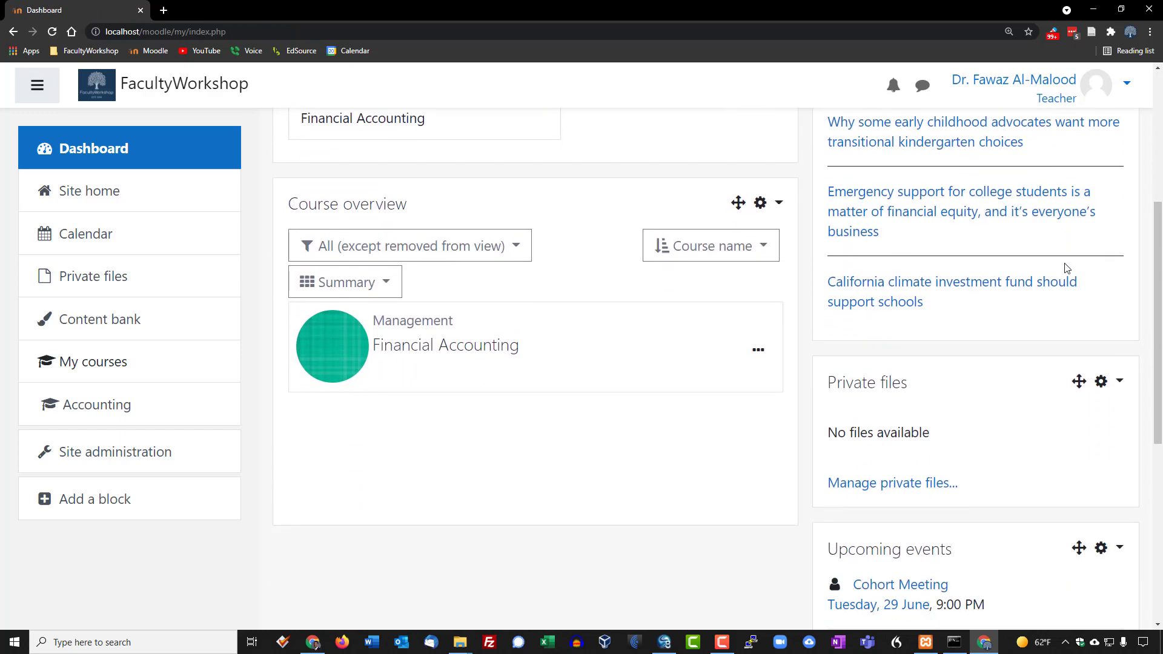
pyautogui.scroll(-1, 1067, 268)
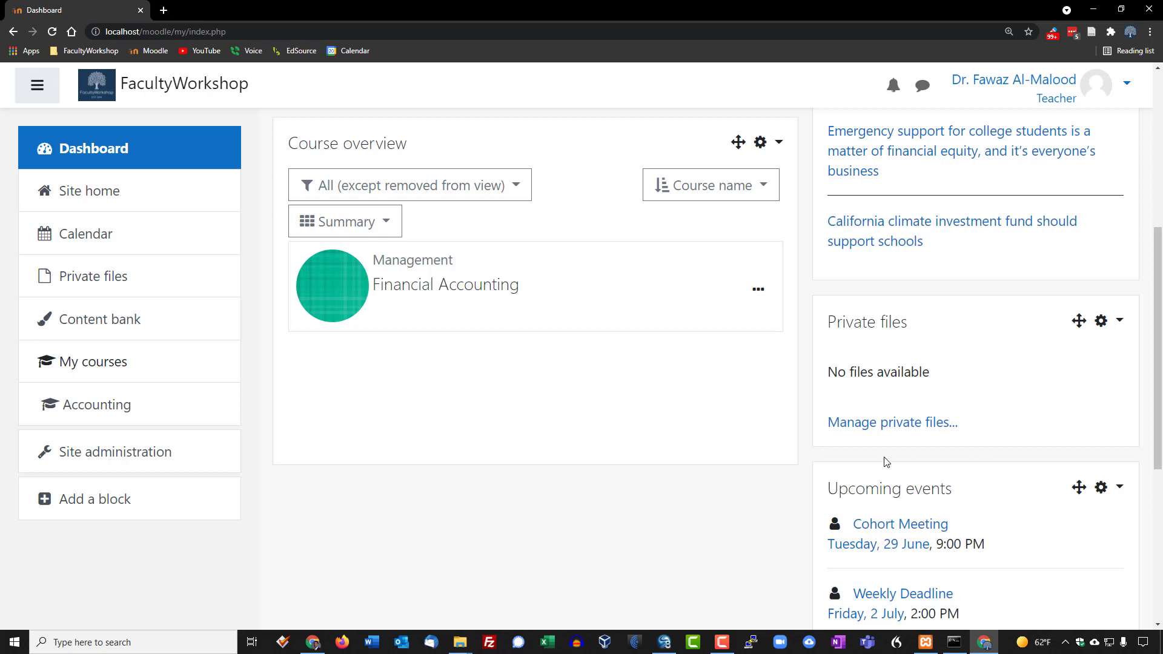
pyautogui.click(936, 429)
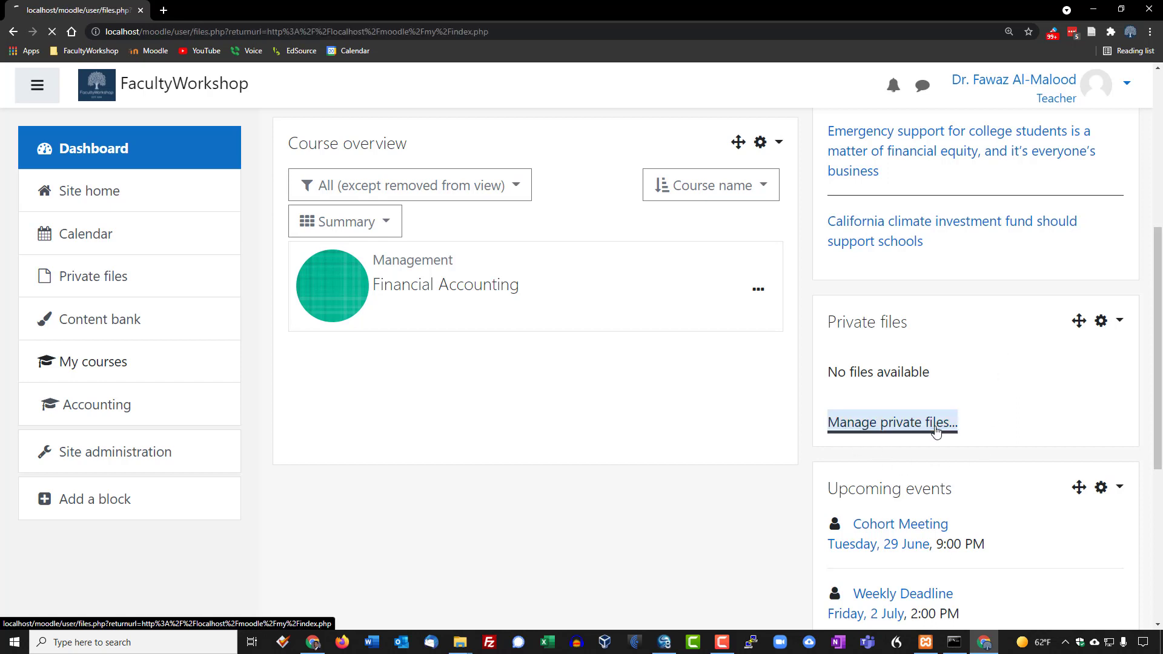
pyautogui.scroll(-1, 912, 224)
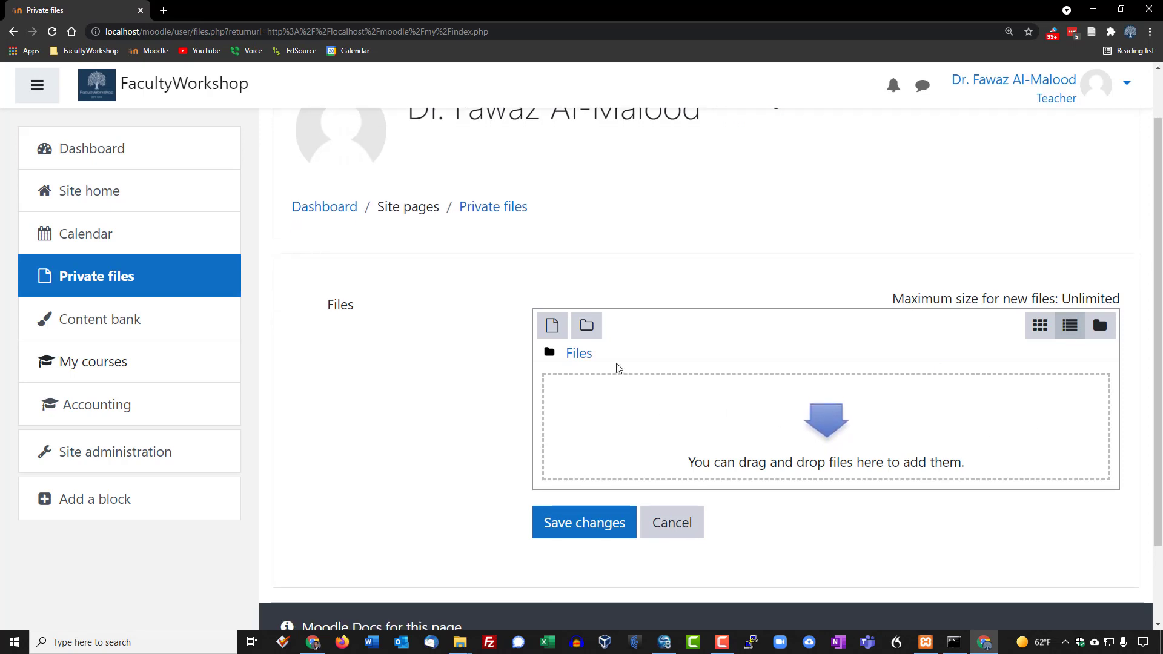
# - Create a new folder named Accounting in the private files area
pyautogui.click(587, 334)
pyautogui.click(515, 371)
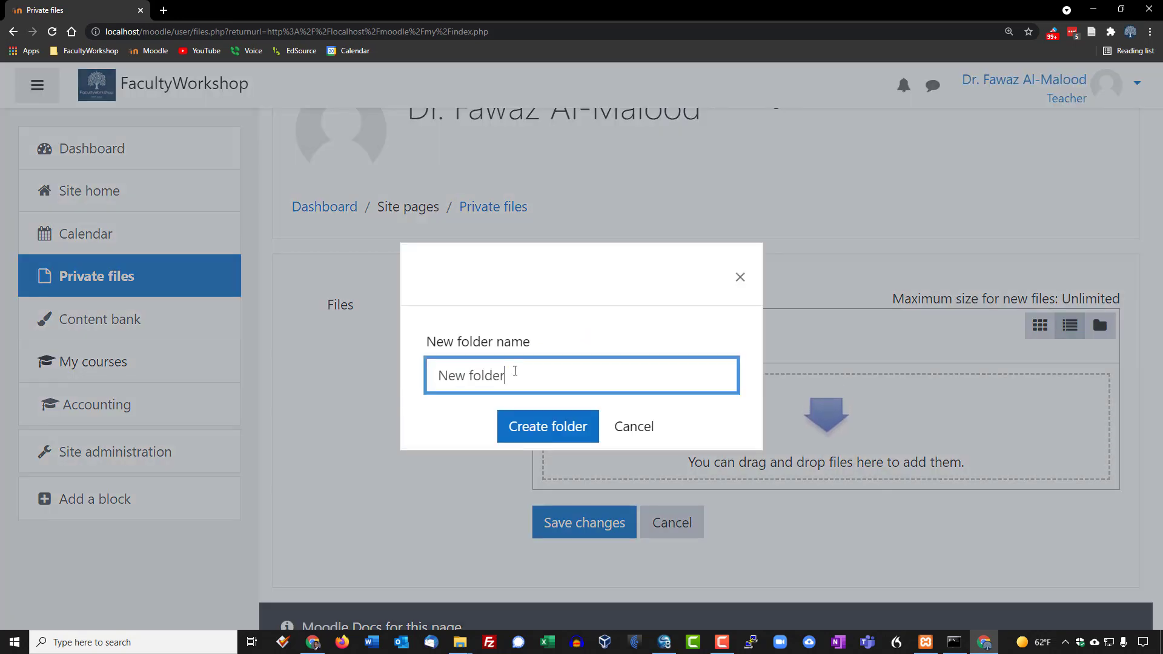
pyautogui.moveTo(518, 373); pyautogui.dragTo(384, 380)
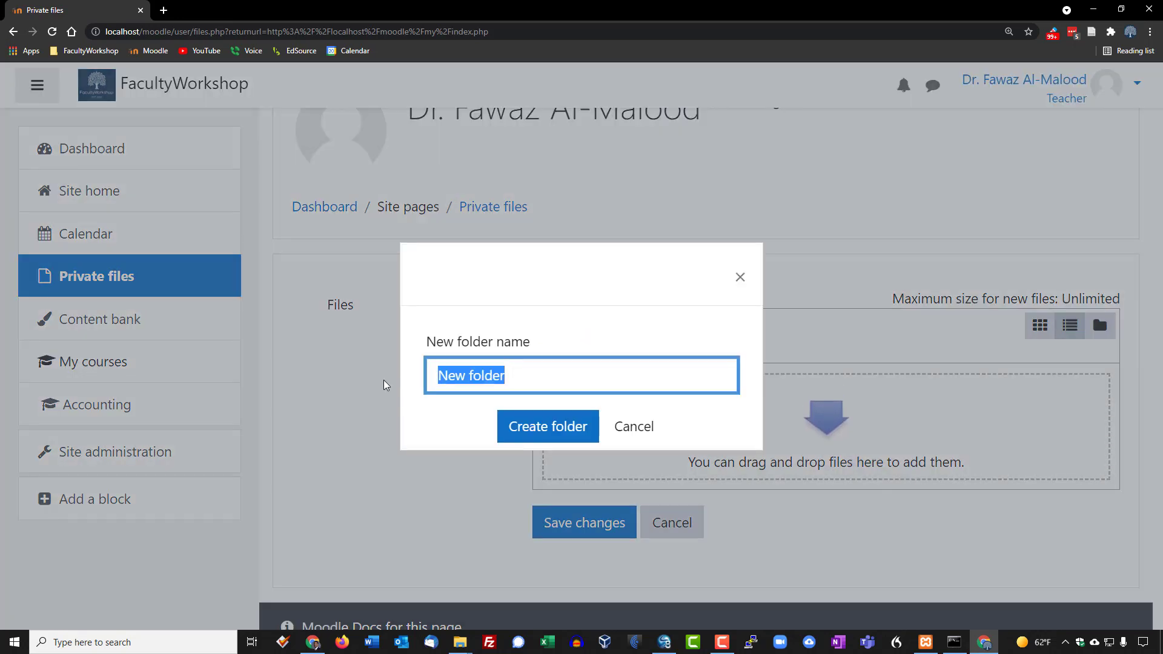
pyautogui.write('Accounting')
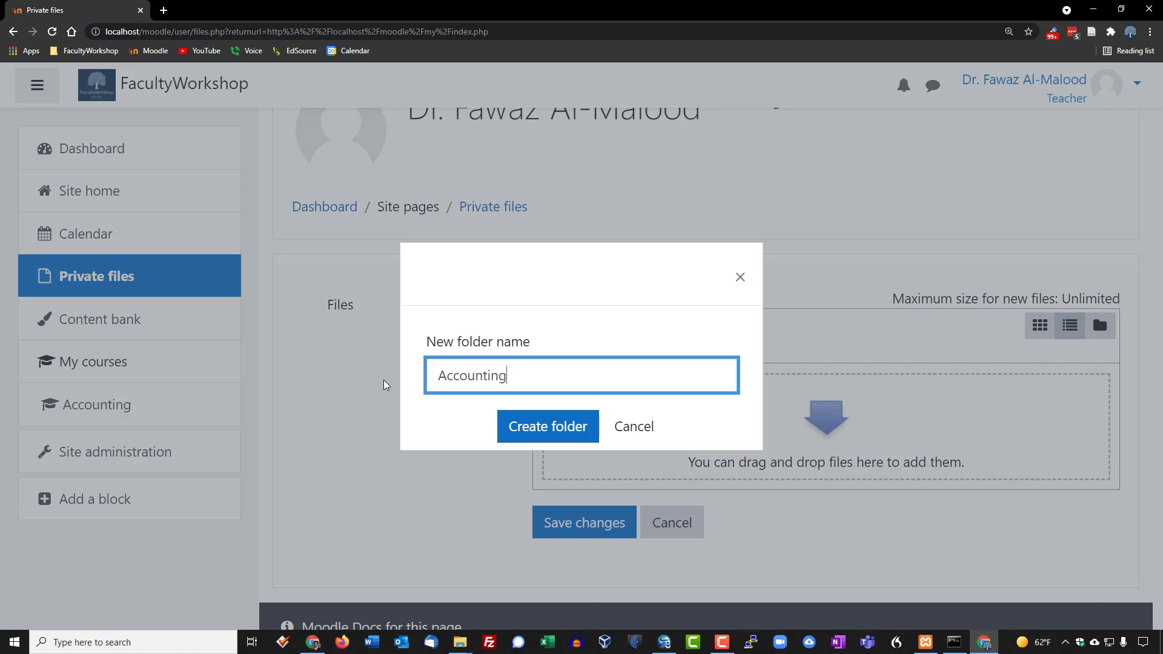
pyautogui.click(514, 432)
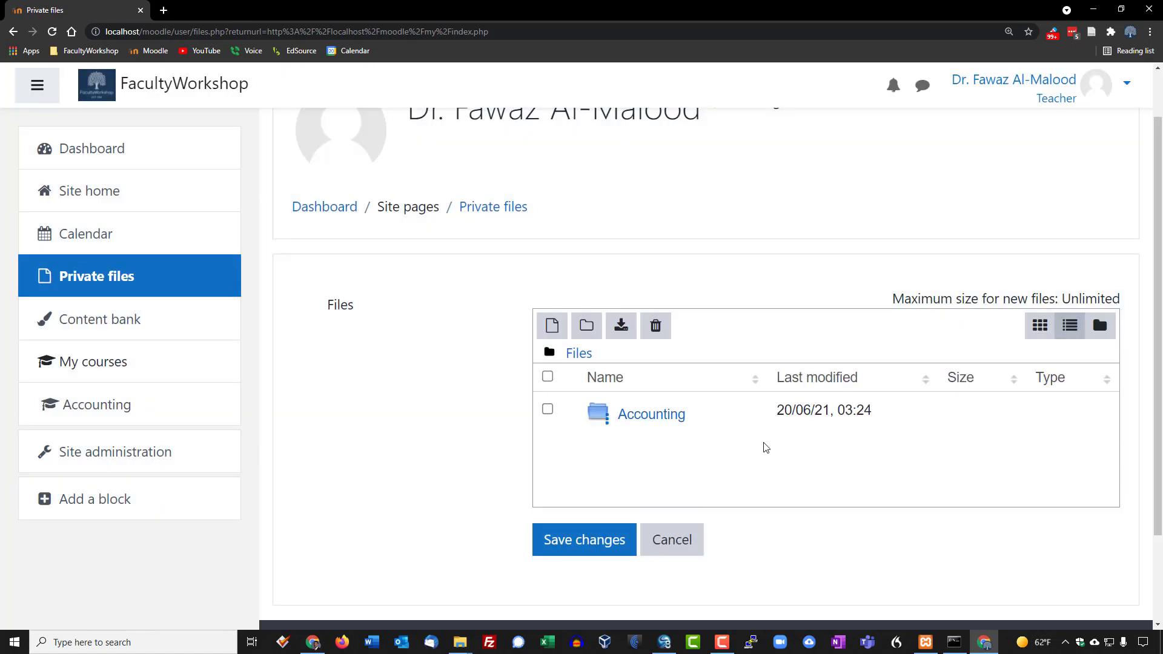
# - Enter the Accounting folder and place a File Explorer window of the local Financial Accounting folder beside the file upload area
pyautogui.click(654, 419)
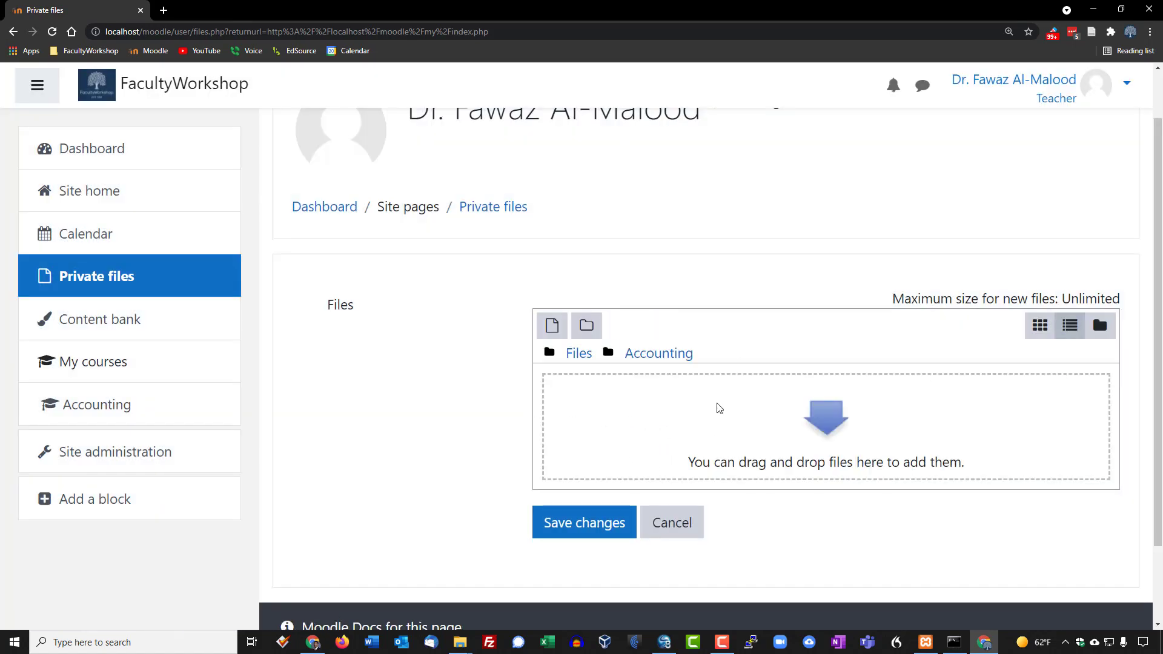
pyautogui.click(1121, 10)
pyautogui.moveTo(479, 21); pyautogui.dragTo(504, 21)
pyautogui.doubleClick(25, 197)
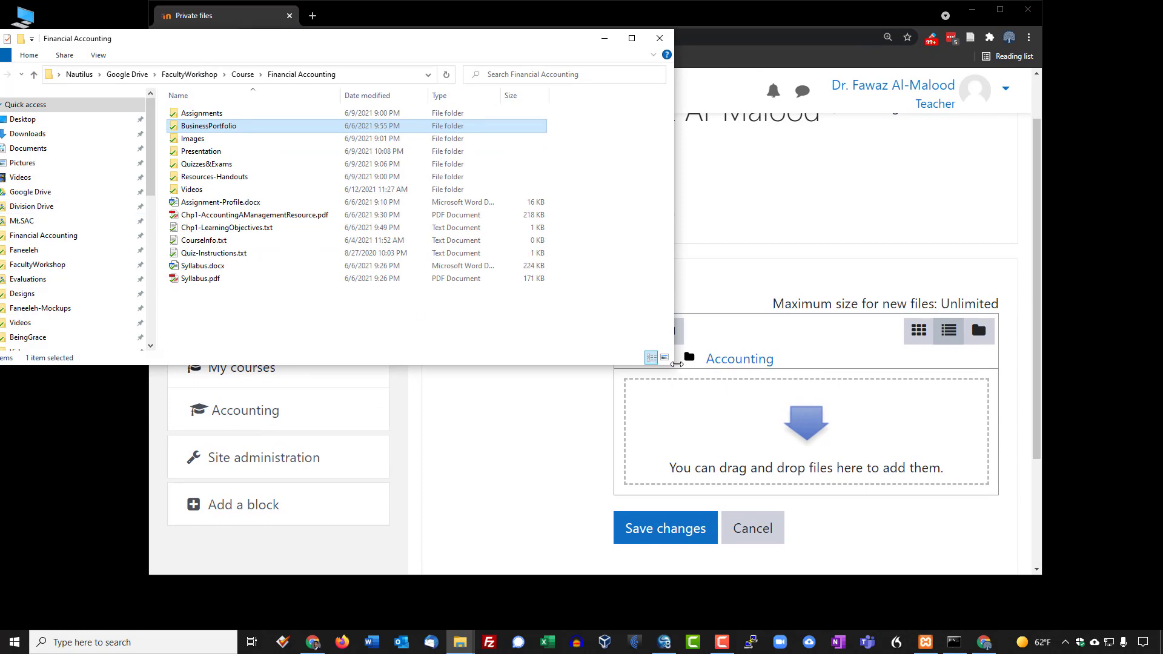
pyautogui.moveTo(673, 364); pyautogui.dragTo(515, 414)
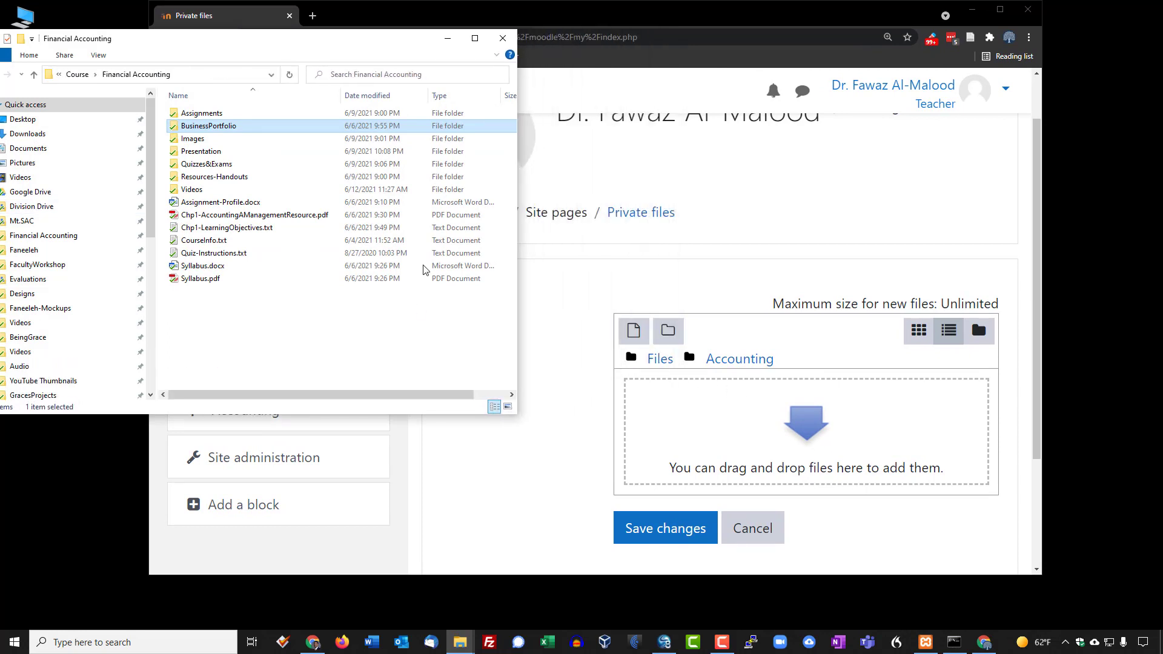
pyautogui.moveTo(306, 48); pyautogui.dragTo(379, 184)
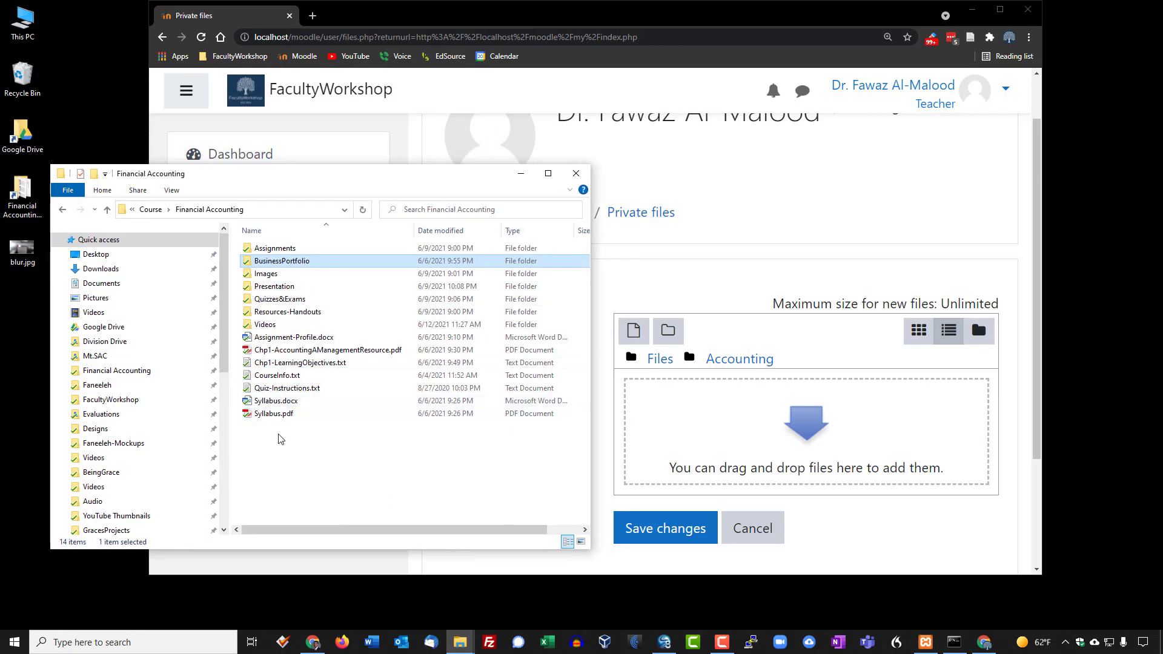
# - Upload the Financial Accounting folder's loose files, from Assignment-Profile.docx to Syllabus.pdf, into the Accounting folder and save the changes
pyautogui.moveTo(277, 432); pyautogui.dragTo(751, 432)
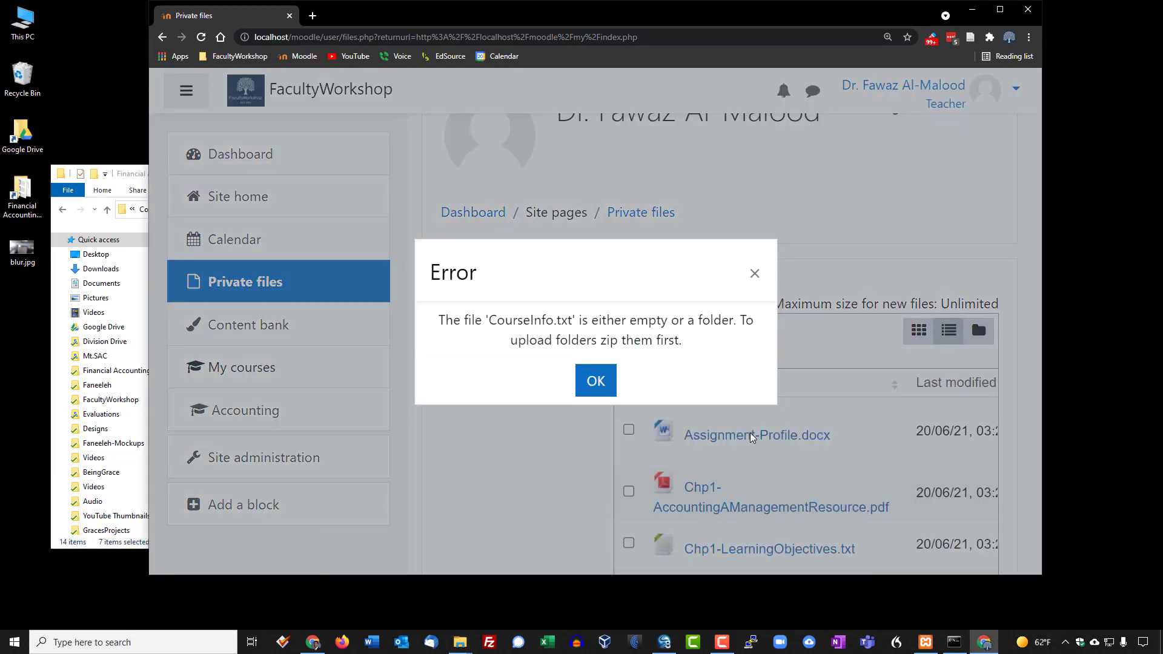
pyautogui.click(597, 387)
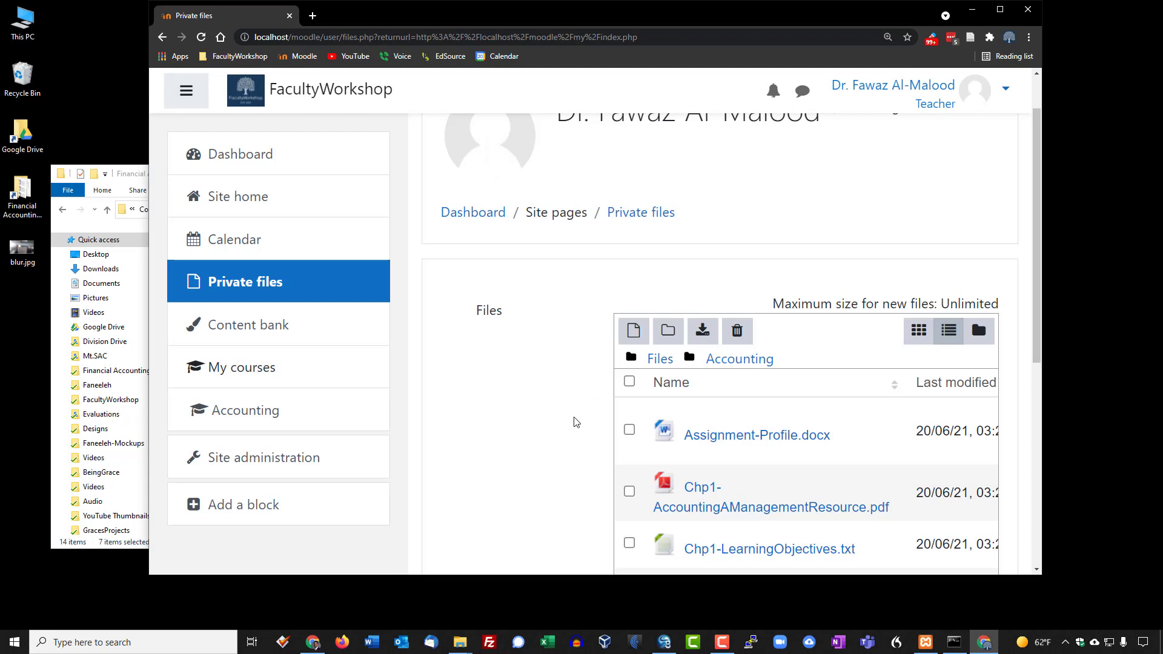
pyautogui.scroll(-4, 576, 422)
pyautogui.scroll(2, 577, 422)
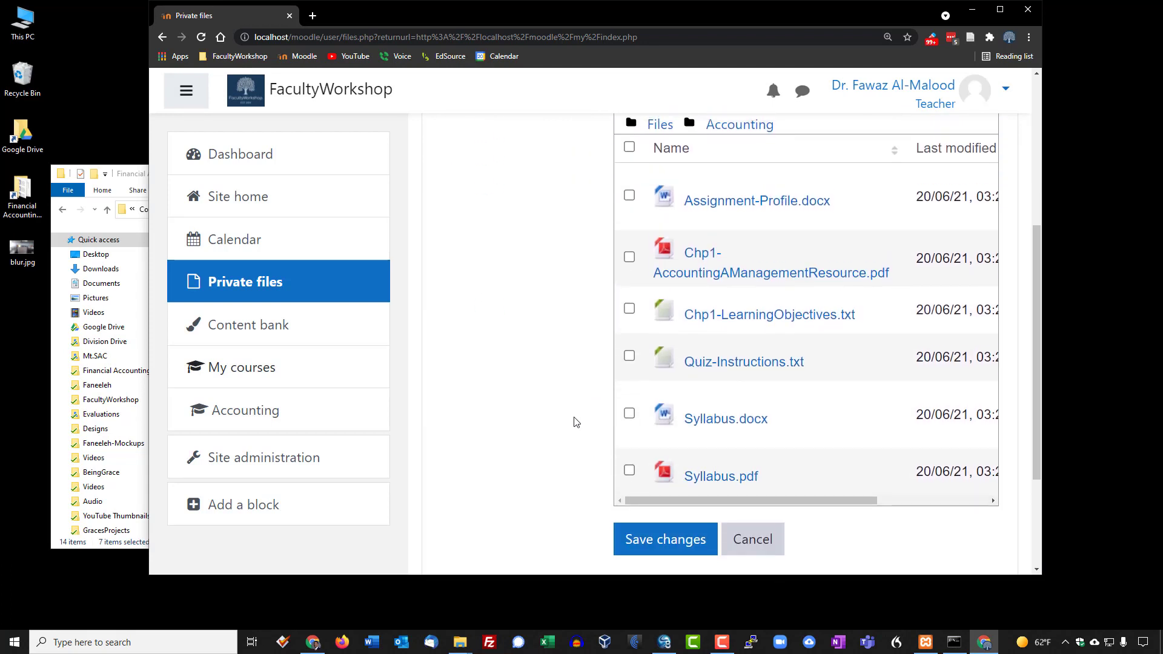
pyautogui.scroll(1, 577, 422)
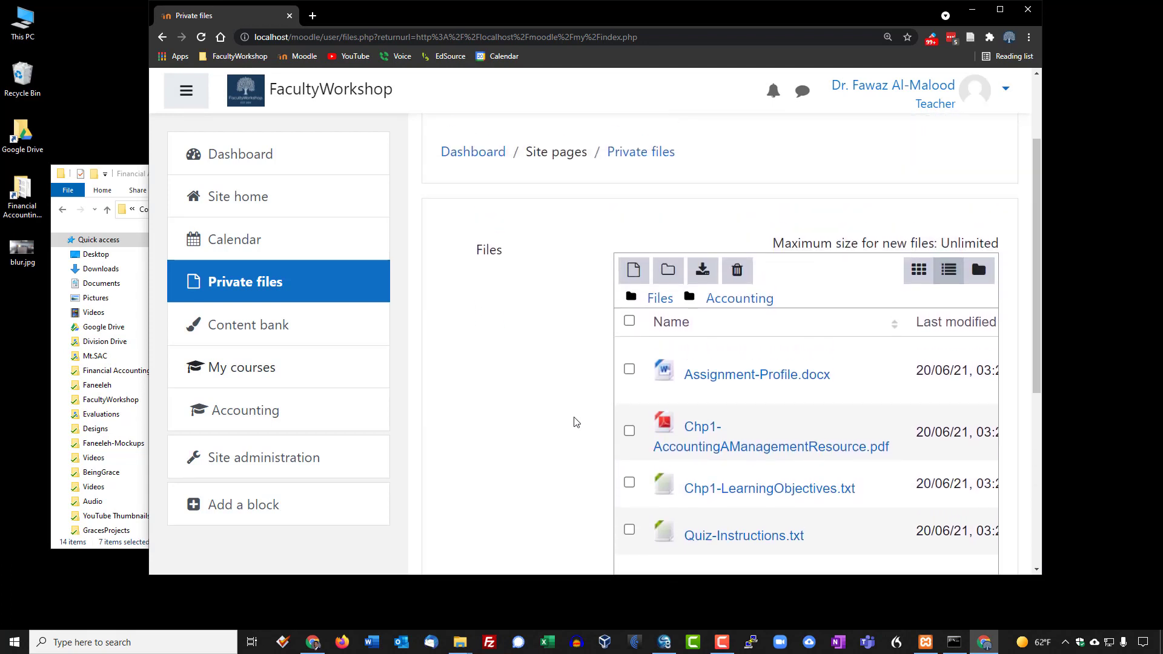
pyautogui.scroll(-4, 818, 371)
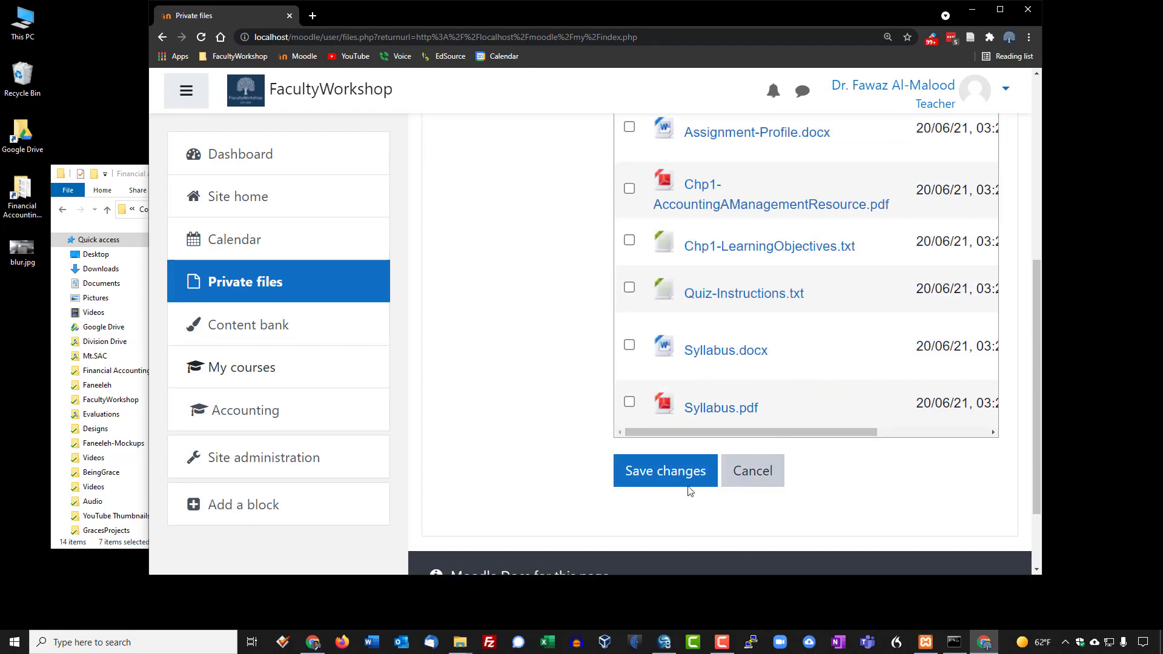
pyautogui.click(672, 473)
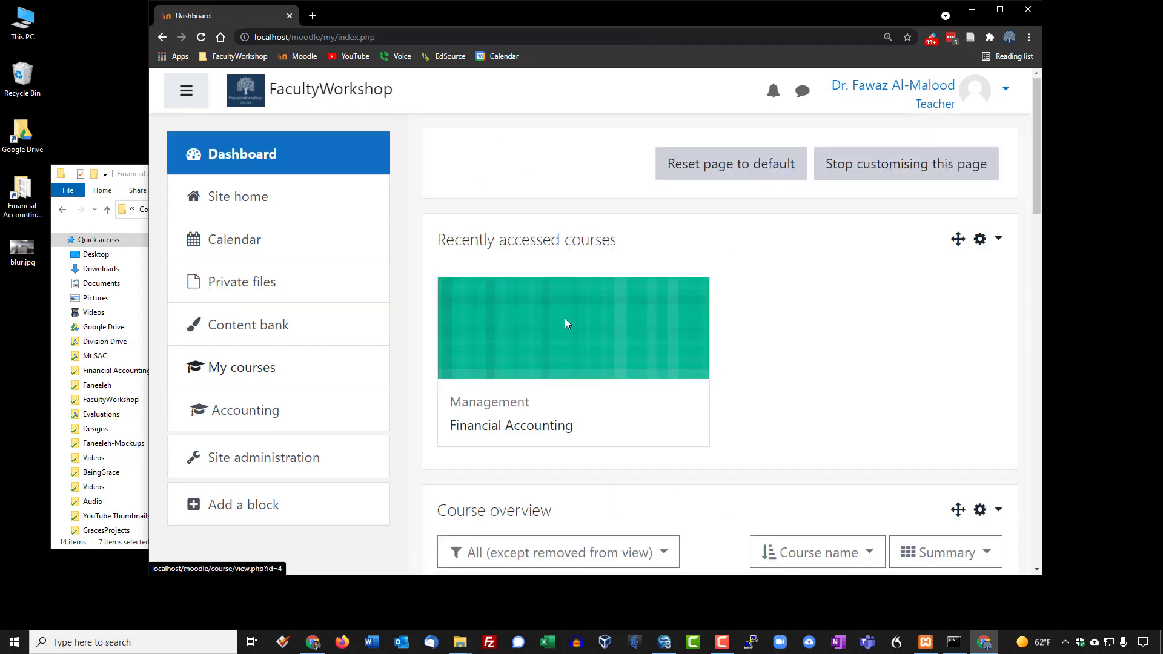
# - Maximise the browser window and review the Dashboard's blocks, including Private files, Course overview and Upcoming events
pyautogui.click(1001, 9)
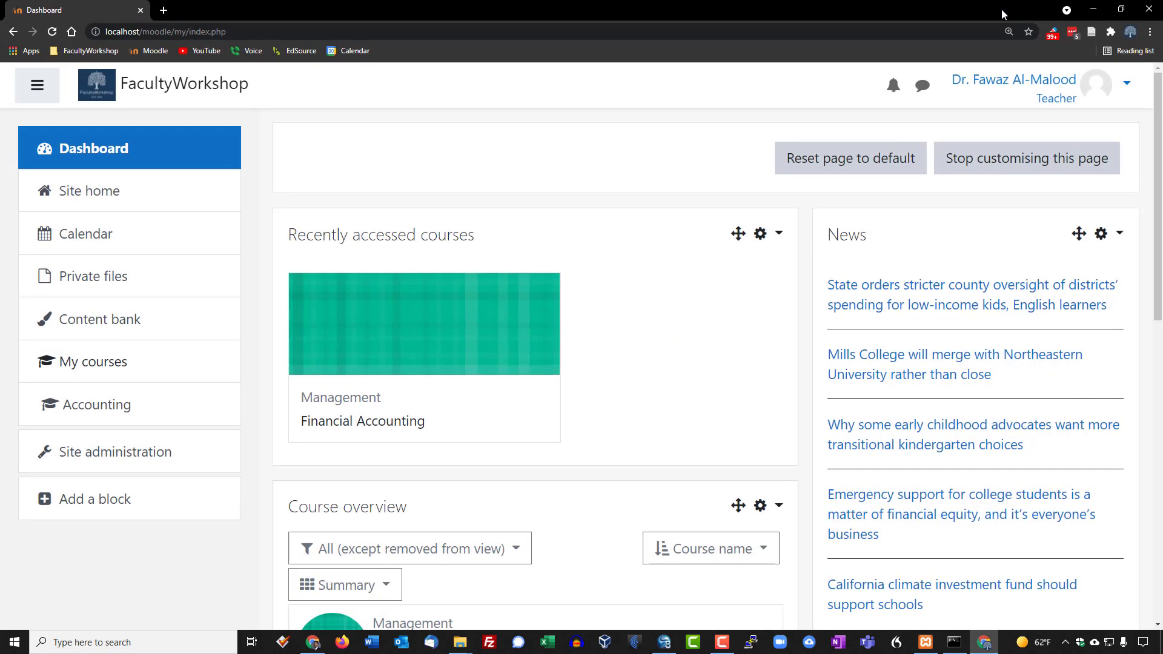
pyautogui.scroll(-4, 767, 243)
pyautogui.scroll(-3, 769, 245)
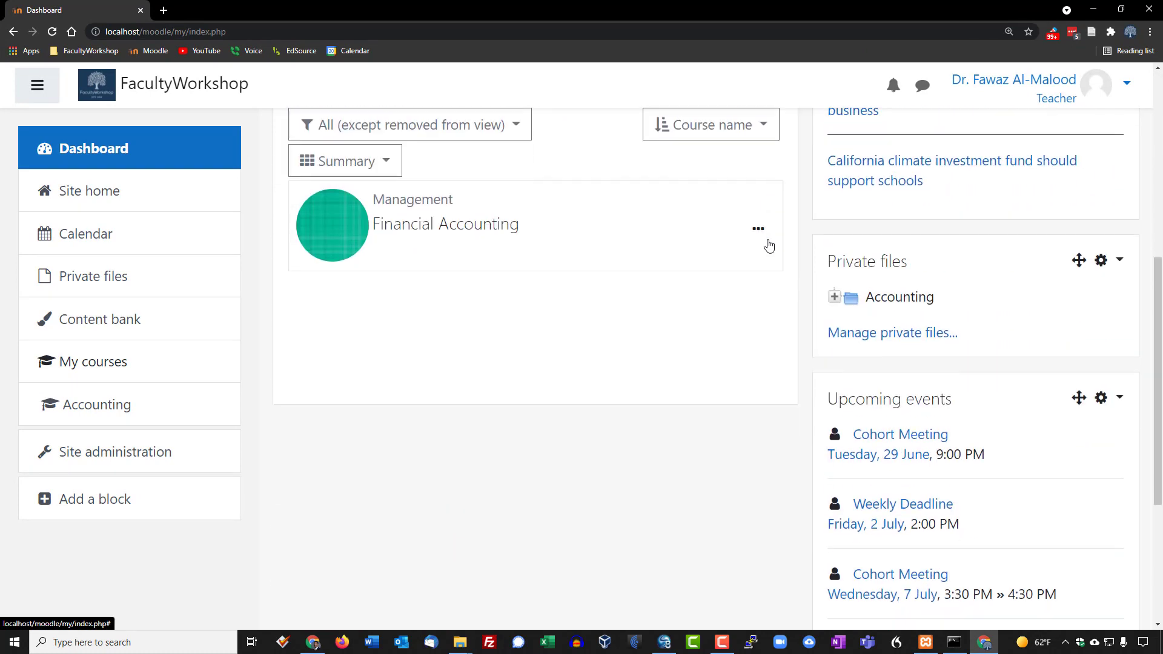
pyautogui.scroll(1, 769, 245)
pyautogui.scroll(1, 769, 245)
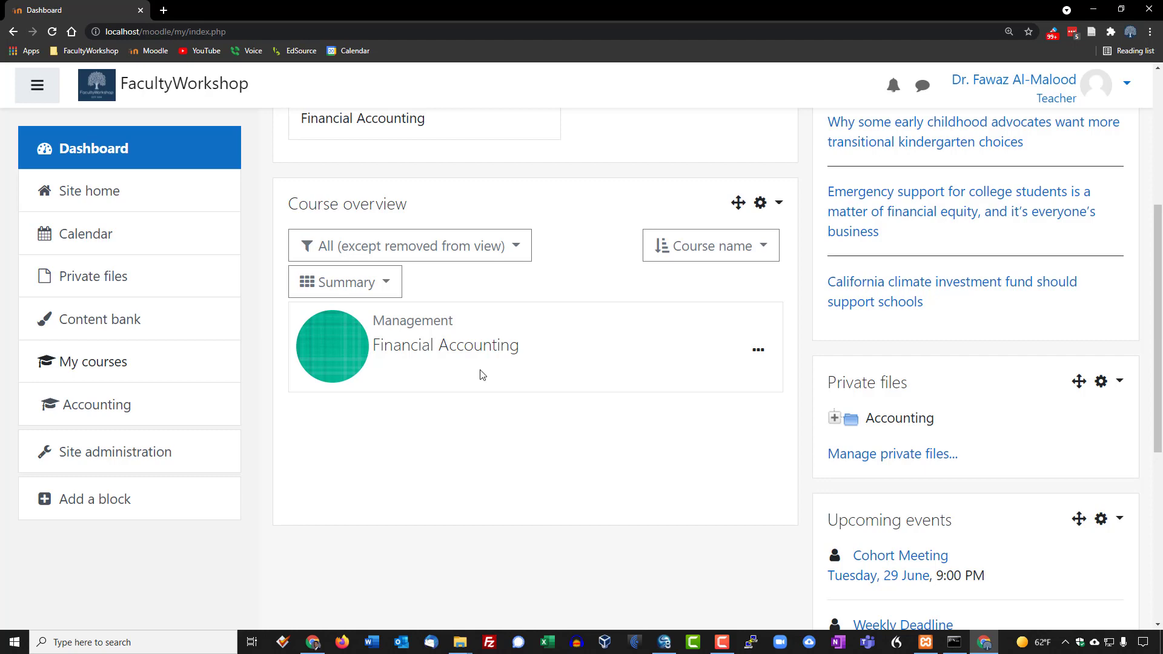
pyautogui.scroll(5, 482, 374)
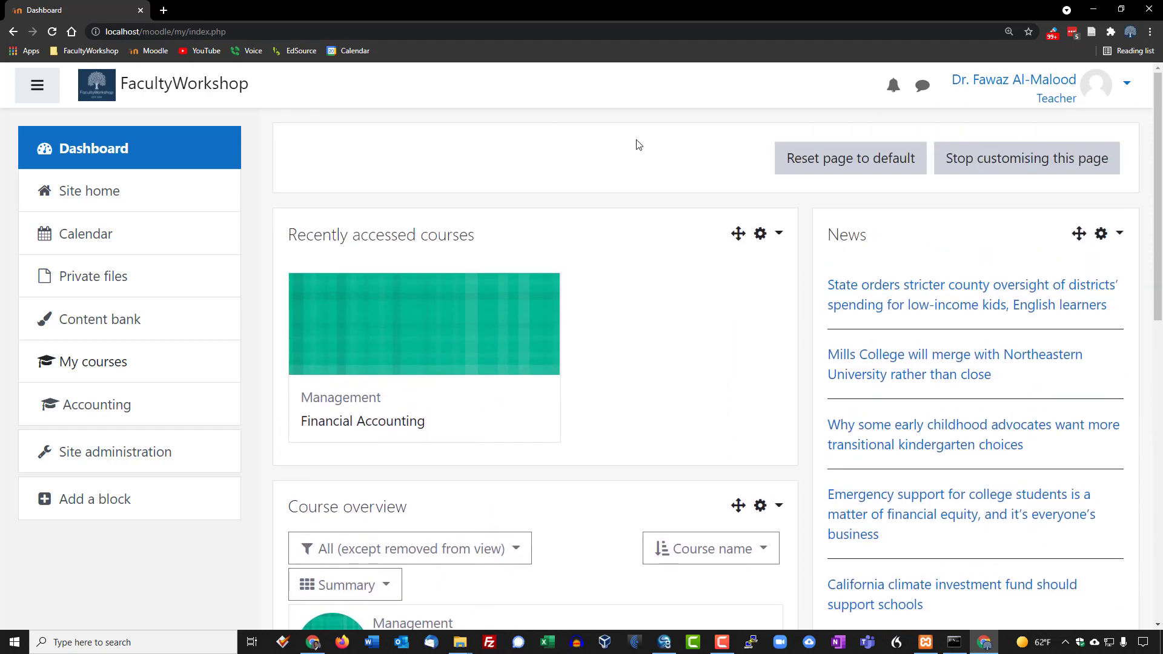
pyautogui.scroll(-7, 636, 143)
pyautogui.scroll(9, 636, 145)
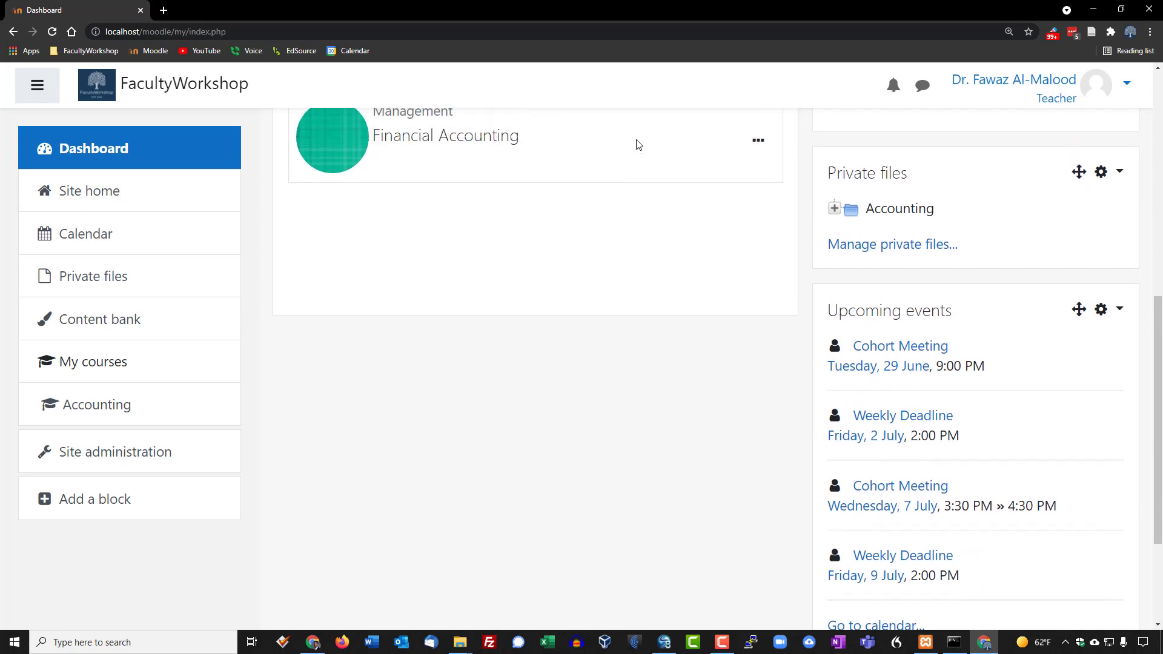
# - Move the Private files block below the Upcoming events block
pyautogui.scroll(-3, 636, 145)
pyautogui.scroll(-1, 636, 145)
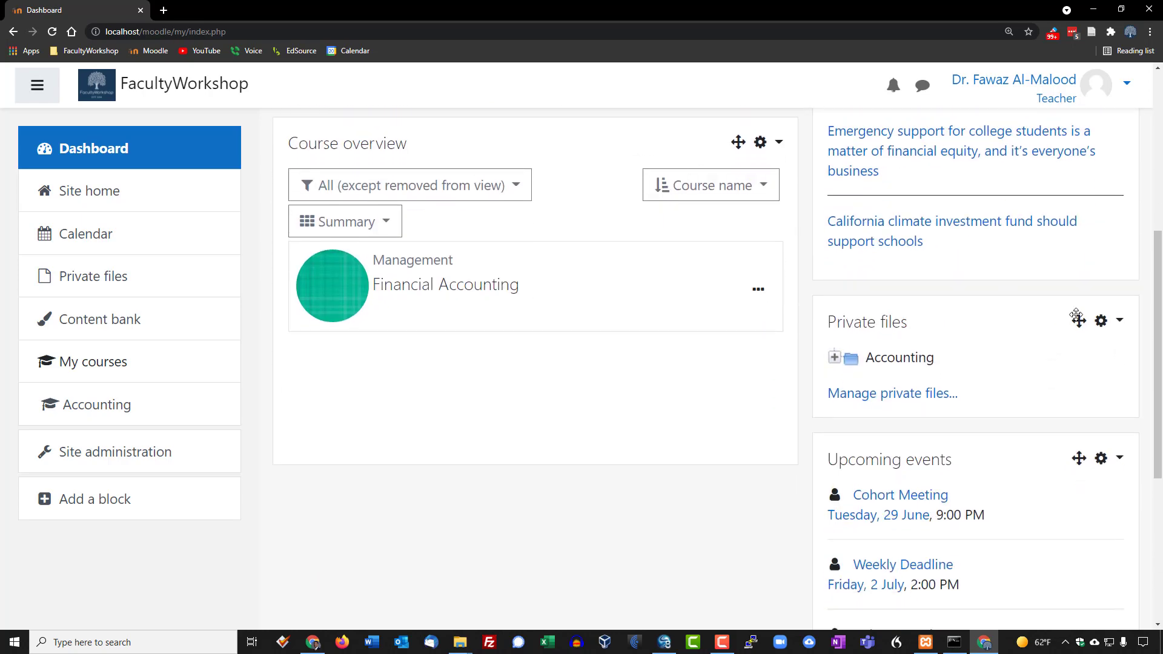
pyautogui.click(1079, 319)
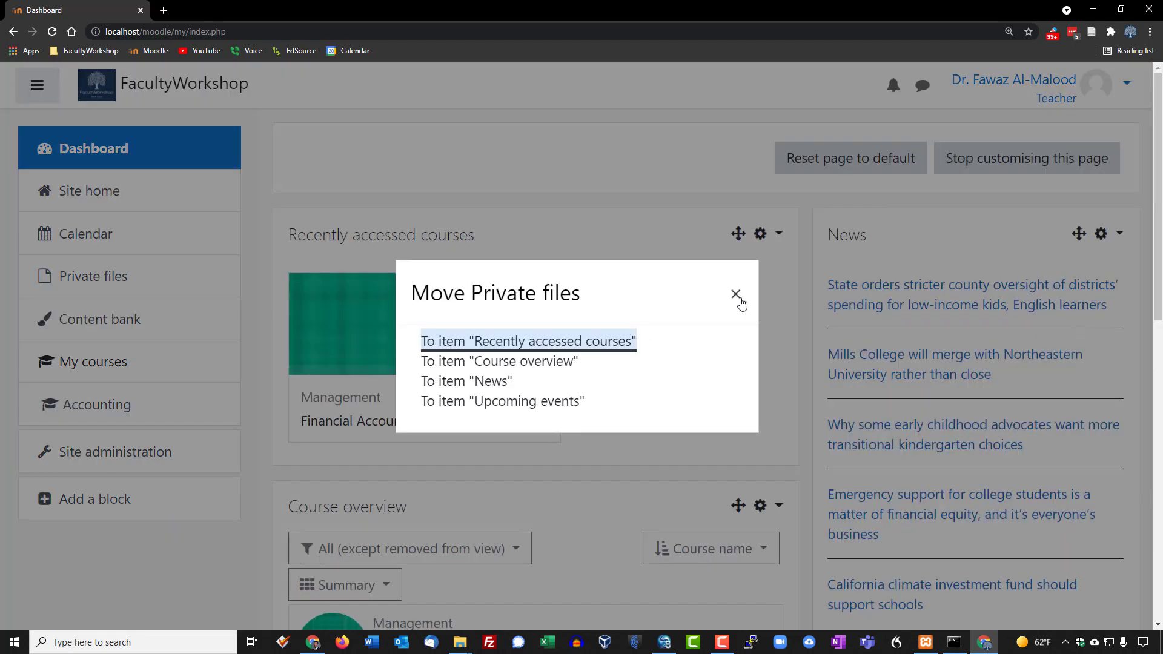
pyautogui.click(738, 298)
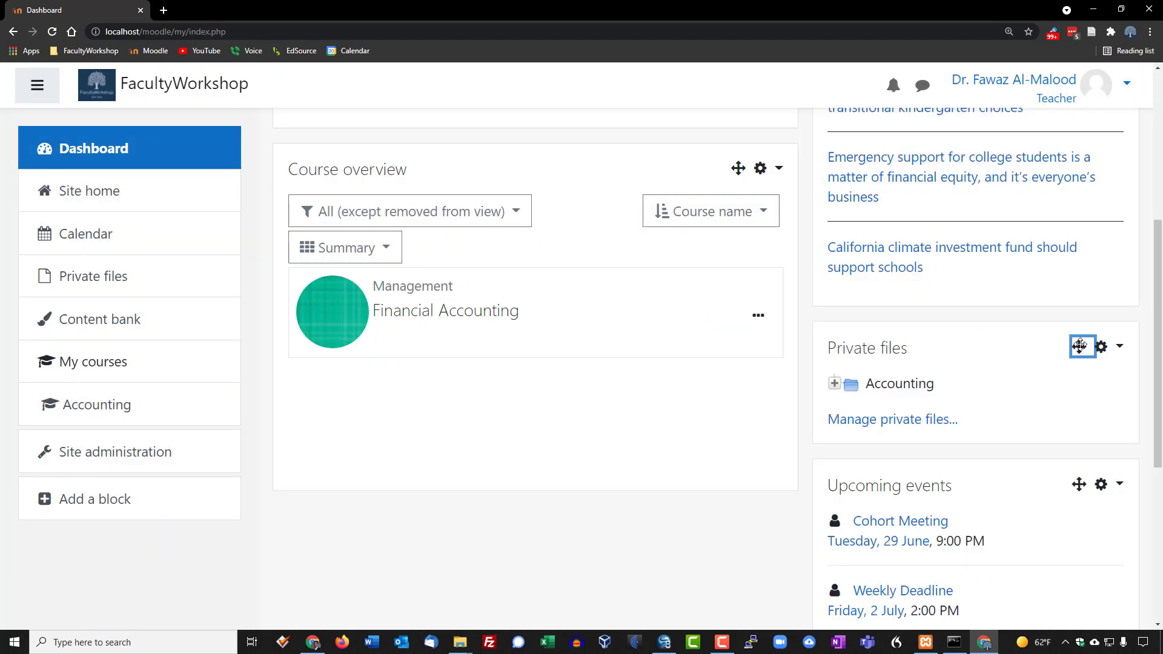
pyautogui.moveTo(1080, 346); pyautogui.dragTo(1089, 498)
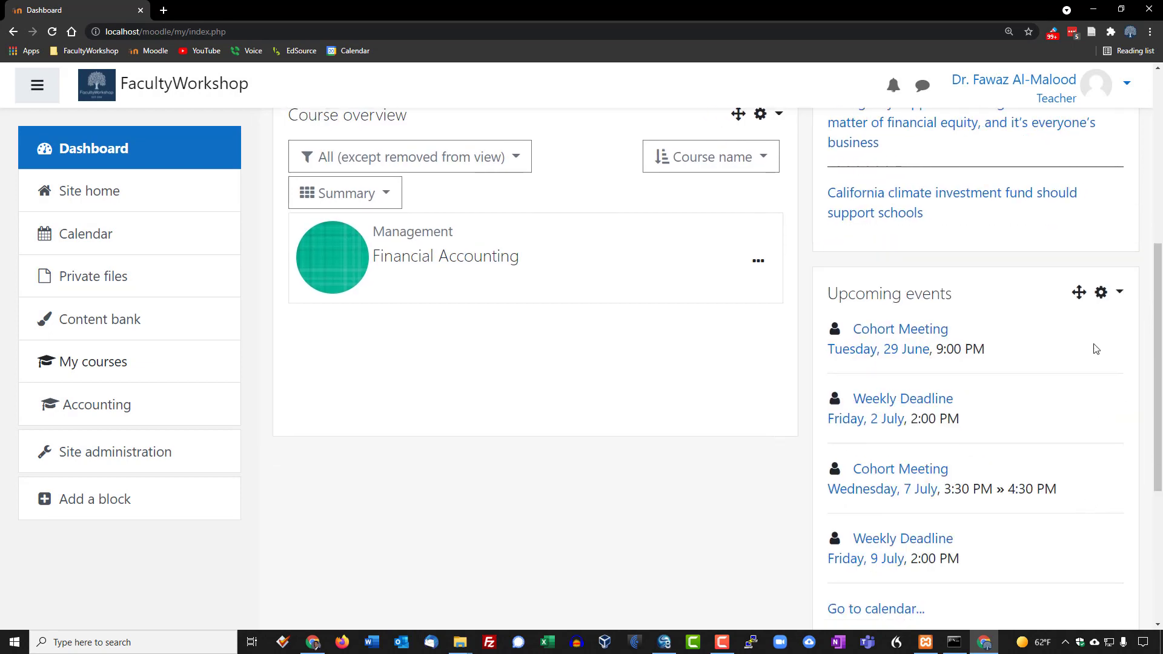
# - Delete the Upcoming events block from the Dashboard and confirm the deletion
pyautogui.scroll(6, 1050, 384)
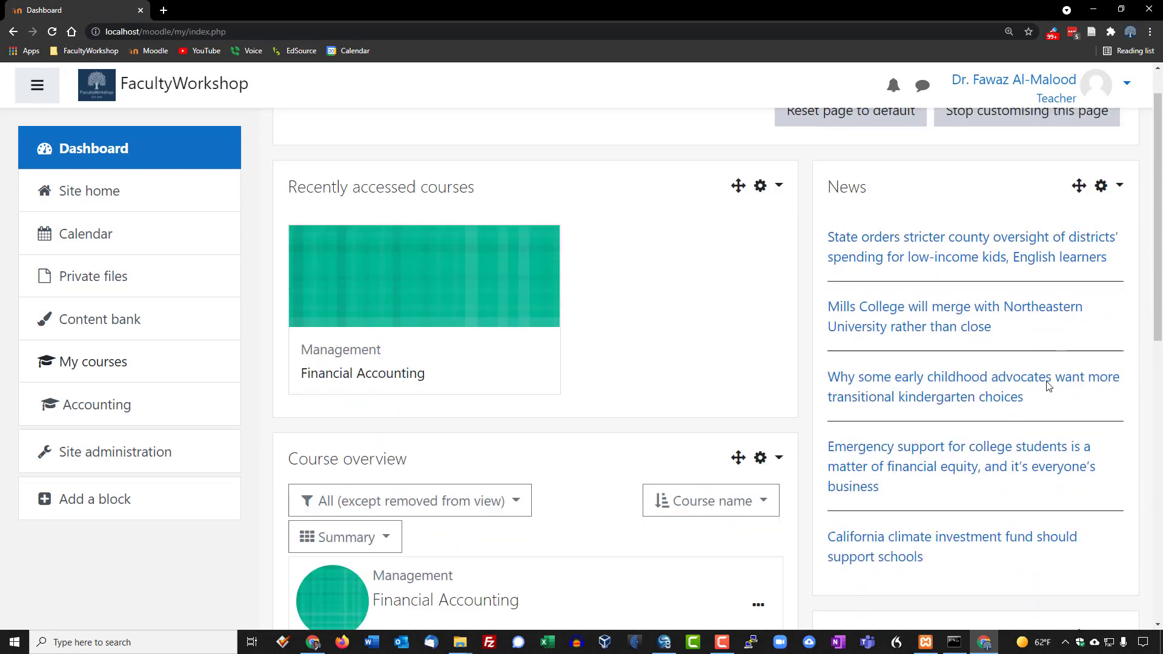
pyautogui.scroll(-10, 1050, 385)
pyautogui.scroll(3, 1050, 387)
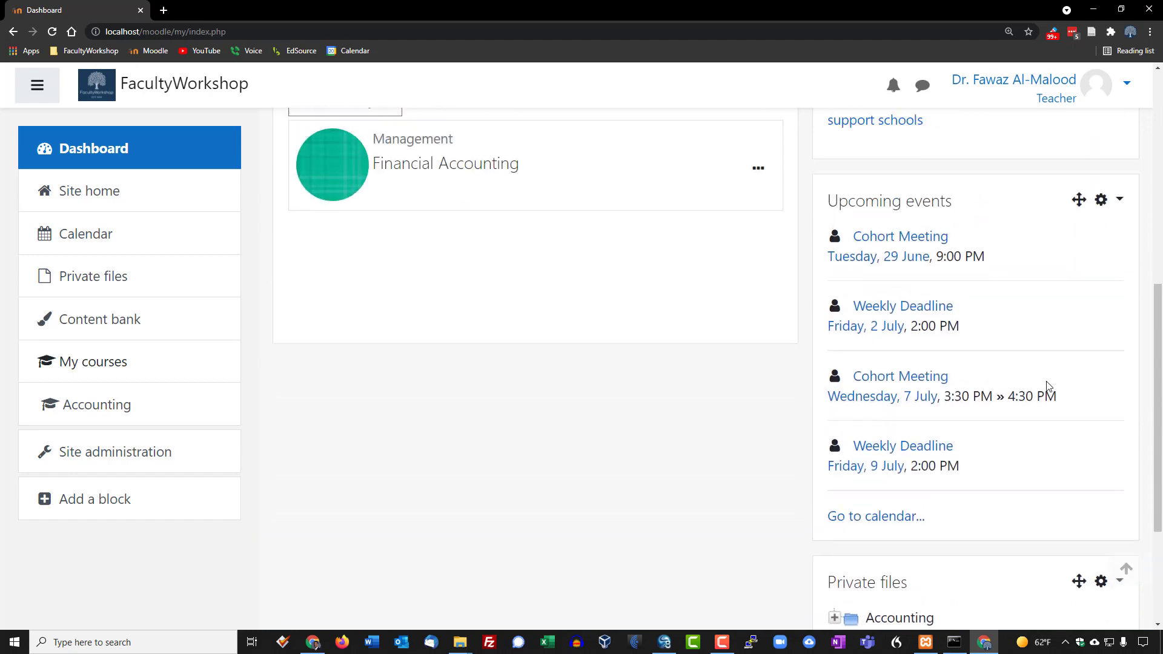
pyautogui.scroll(-3, 1049, 386)
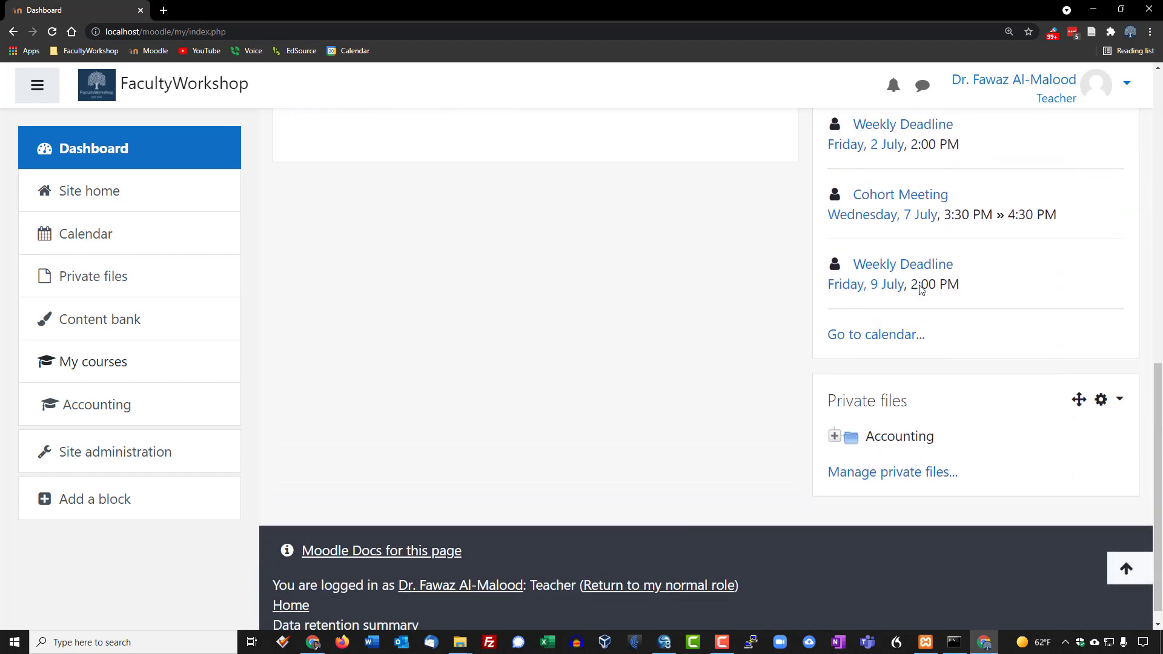
pyautogui.scroll(6, 979, 327)
pyautogui.scroll(-5, 951, 417)
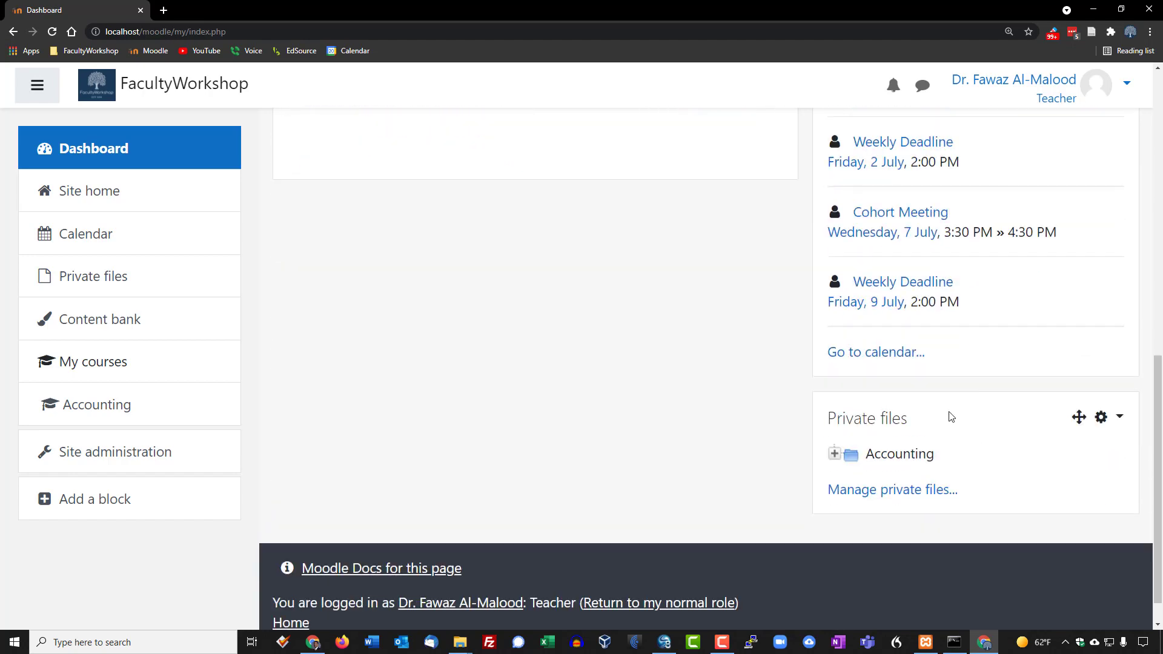
pyautogui.scroll(5, 902, 421)
pyautogui.scroll(-2, 903, 418)
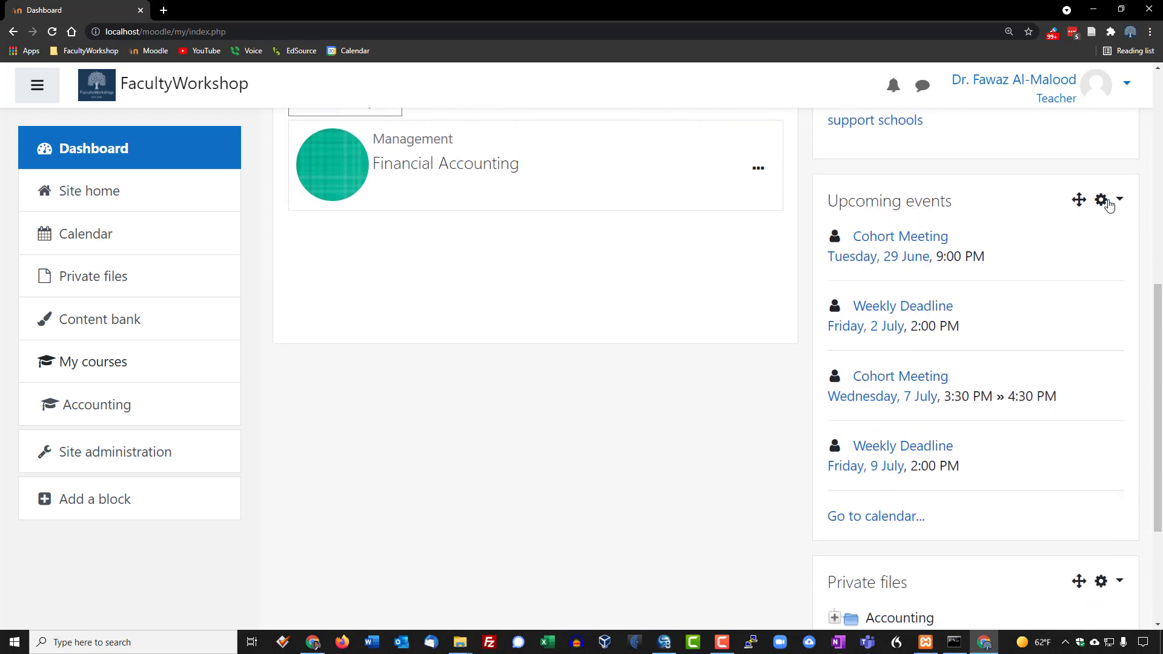
pyautogui.click(1107, 200)
pyautogui.click(939, 343)
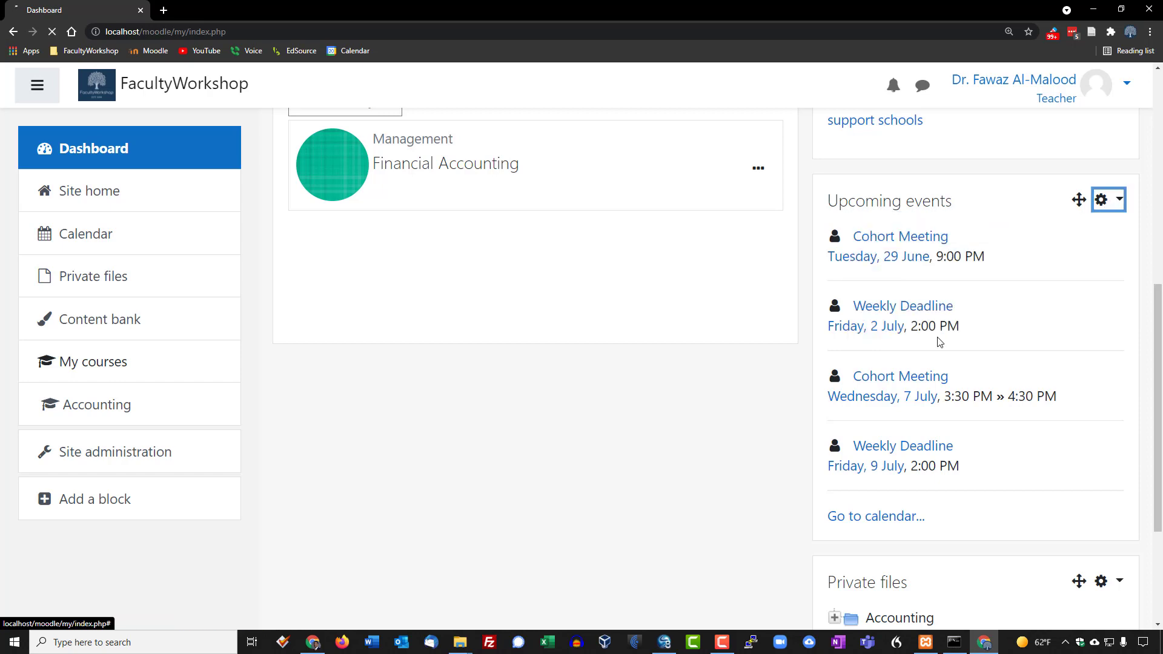
pyautogui.click(843, 572)
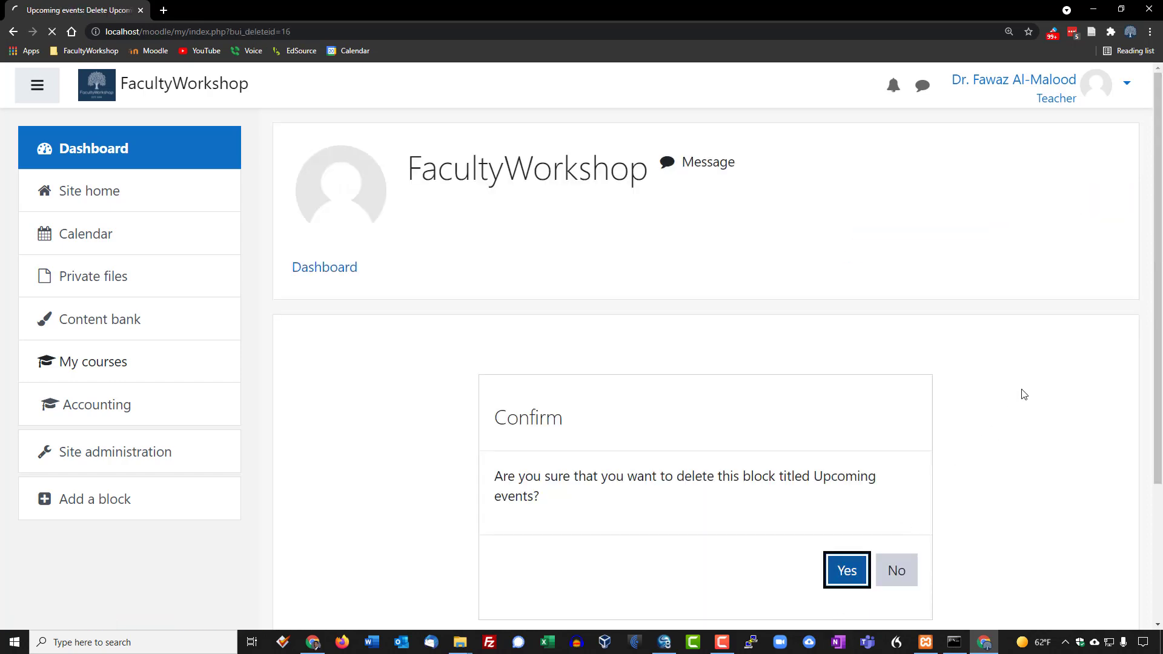
# - Move the News block above the Private files block and check the order of the blocks
pyautogui.scroll(-3, 1066, 359)
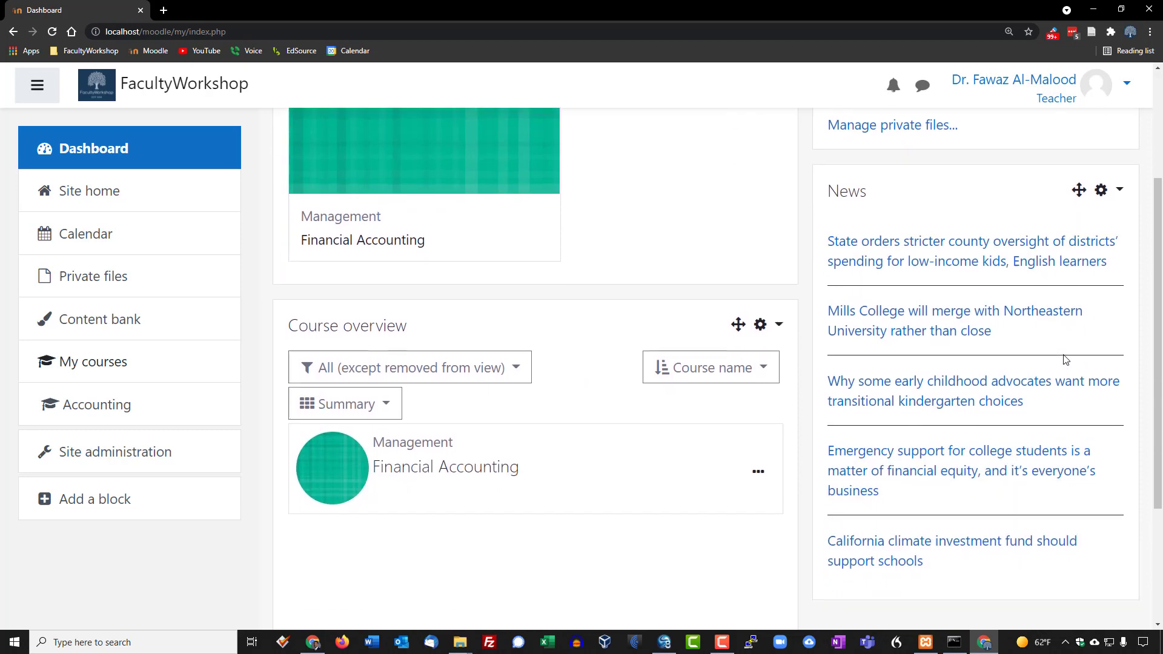
pyautogui.scroll(3, 1070, 370)
pyautogui.scroll(-4, 1071, 385)
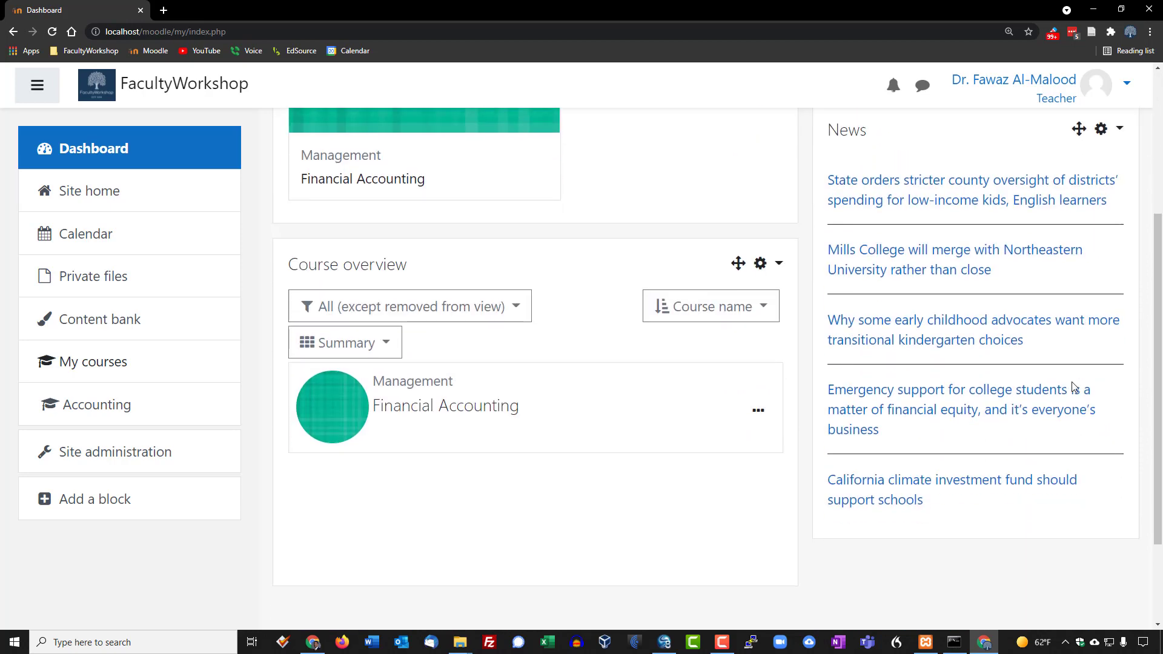
pyautogui.scroll(4, 1070, 385)
pyautogui.moveTo(1077, 370); pyautogui.dragTo(1070, 252)
pyautogui.scroll(-5, 1030, 473)
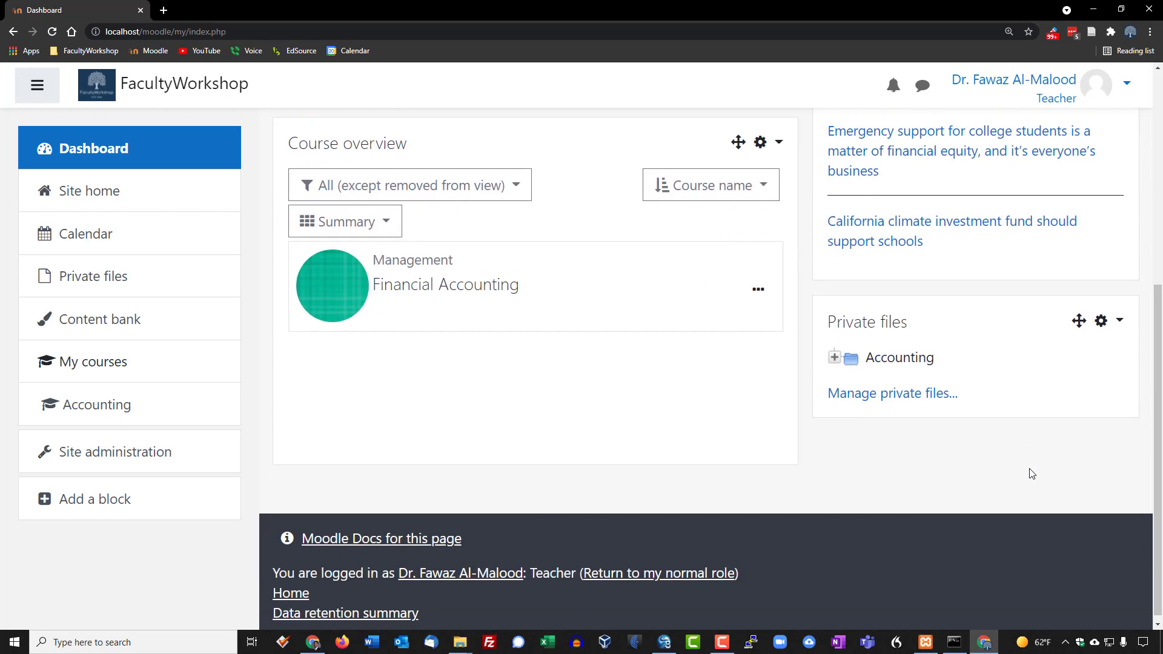
pyautogui.scroll(4, 1032, 474)
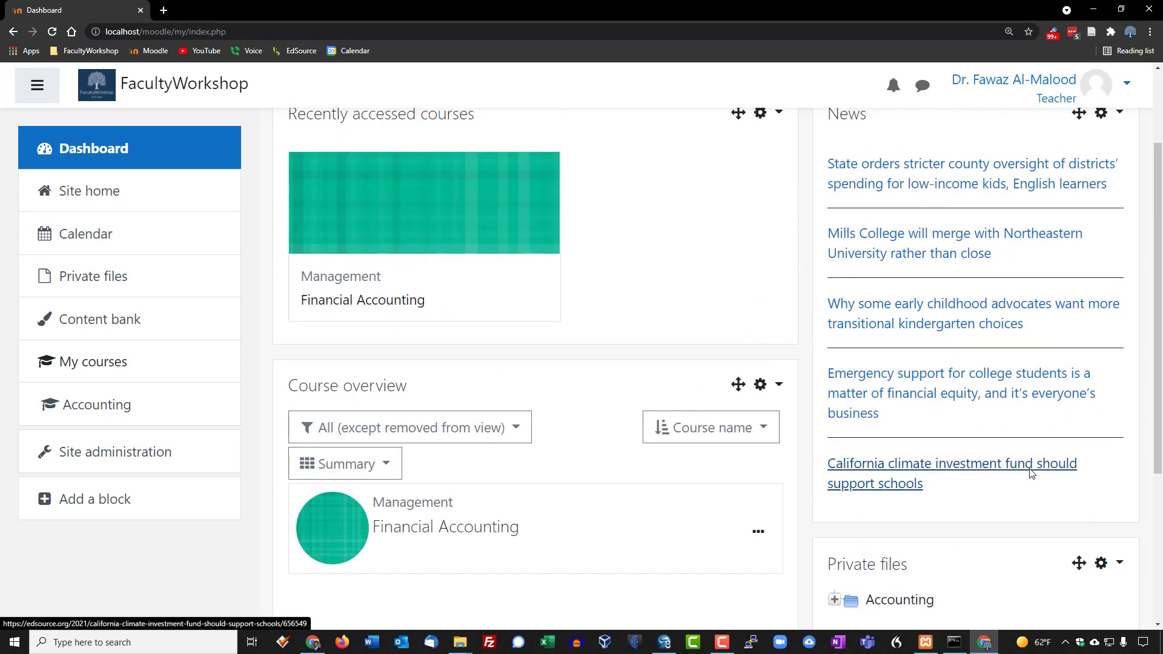
# - Delete the Course overview block from the Dashboard and confirm the deletion
pyautogui.scroll(1, 1032, 474)
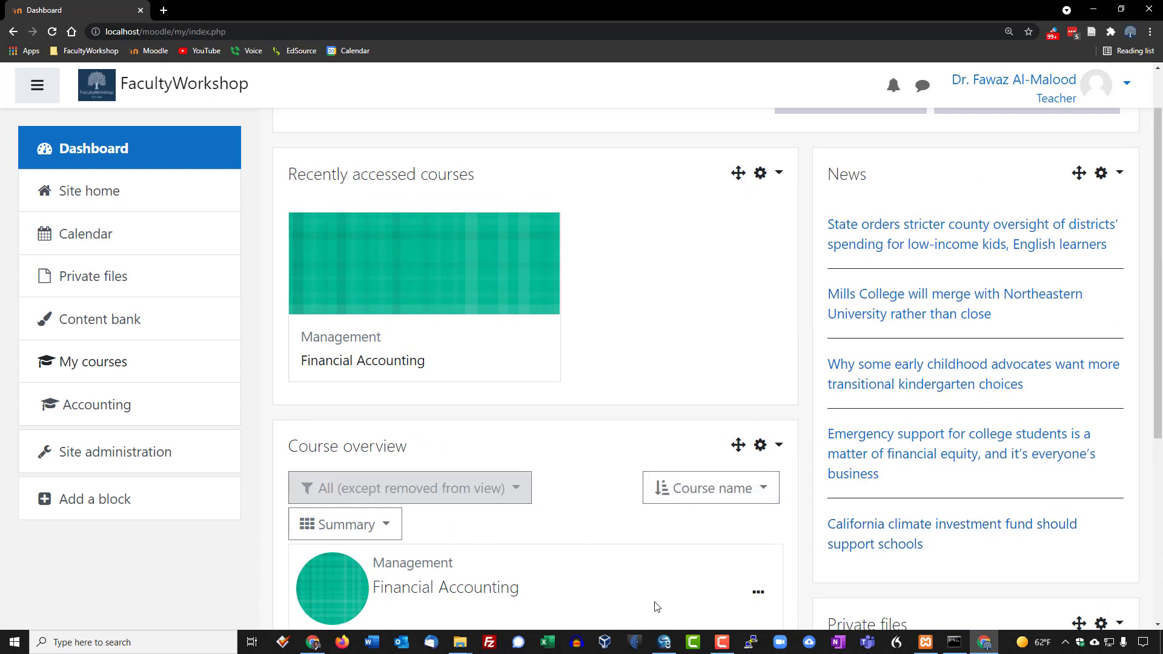
pyautogui.scroll(-1, 688, 550)
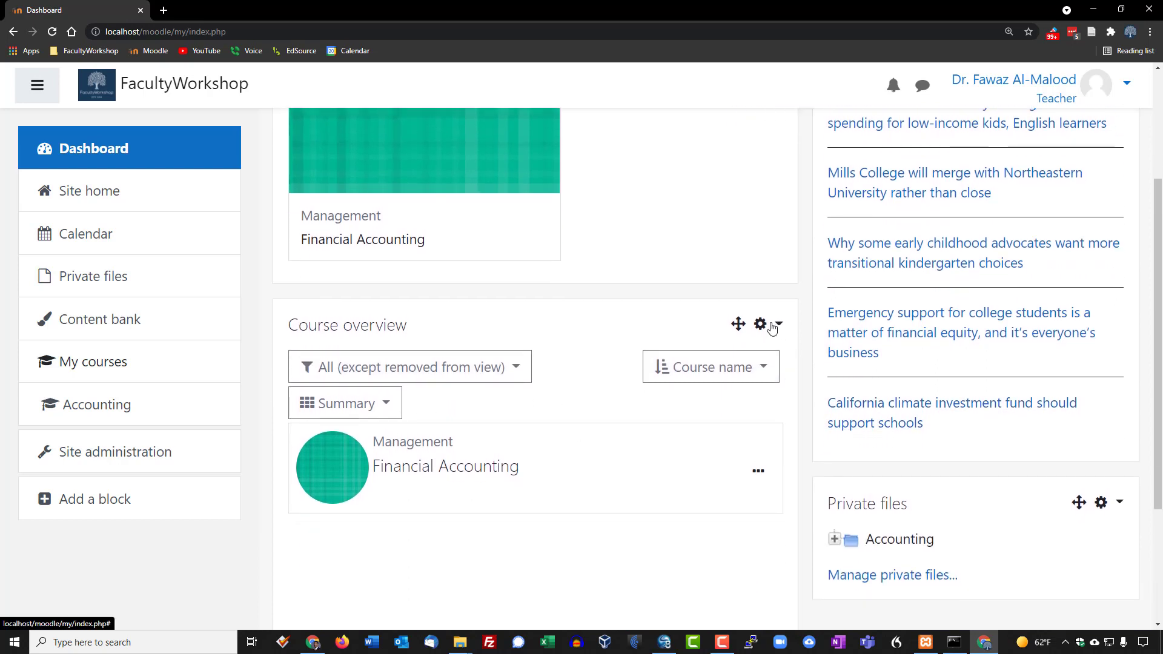
pyautogui.click(766, 331)
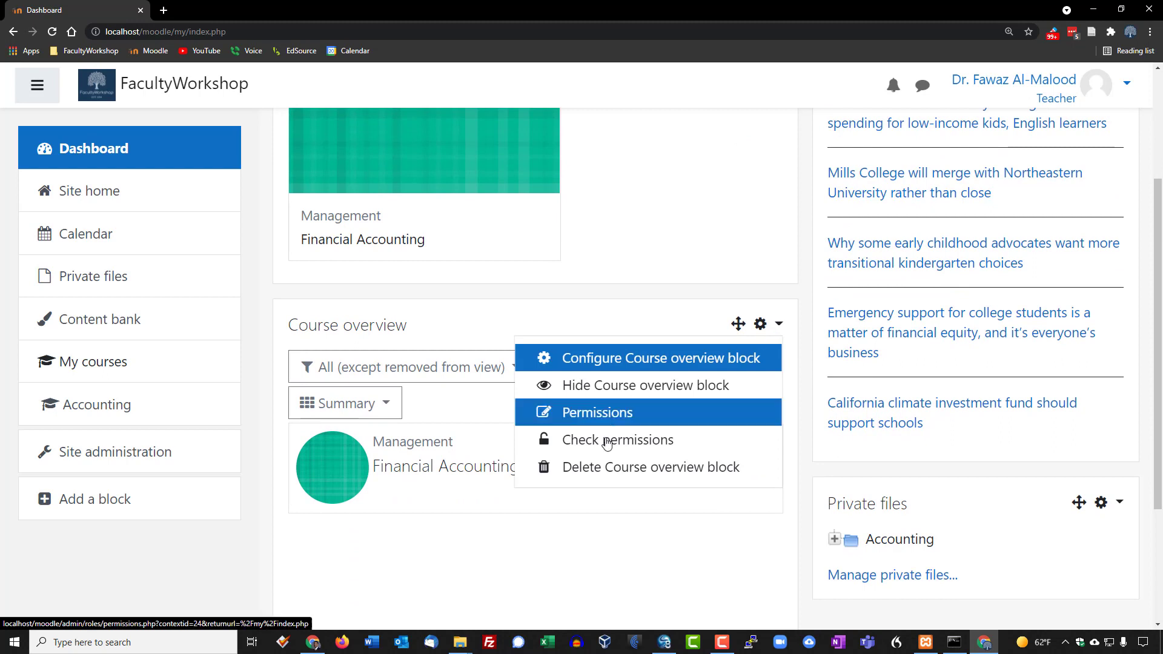
pyautogui.click(608, 472)
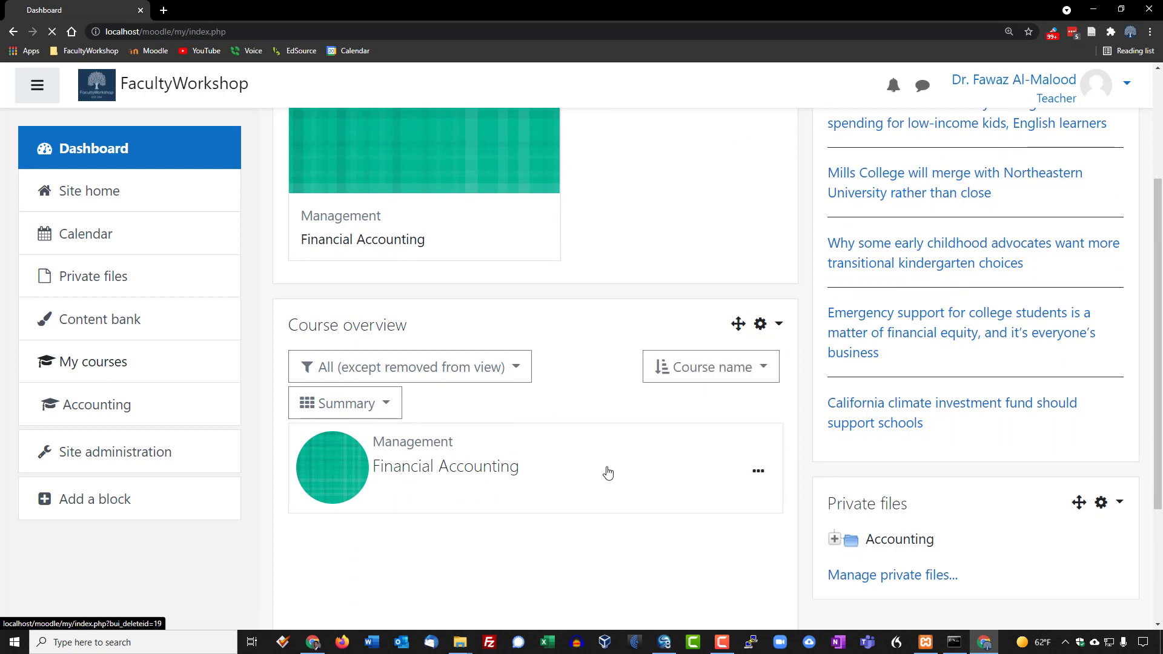
pyautogui.click(846, 563)
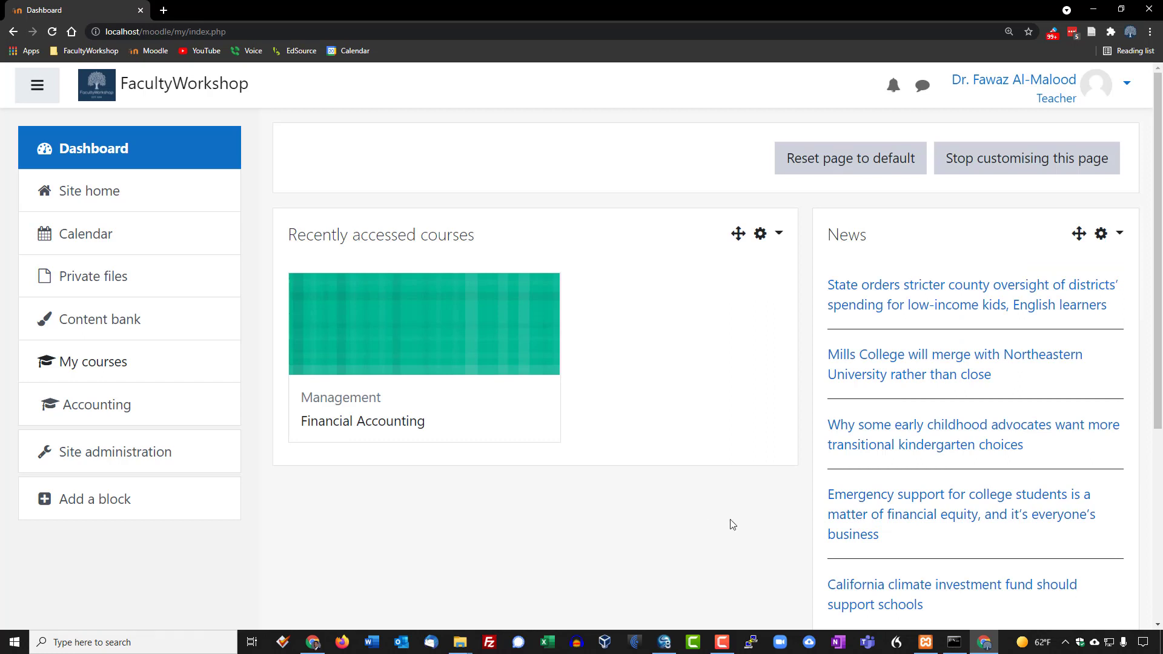
pyautogui.moveTo(1158, 155); pyautogui.dragTo(1158, 244)
pyautogui.scroll(-3, 709, 363)
pyautogui.scroll(6, 709, 364)
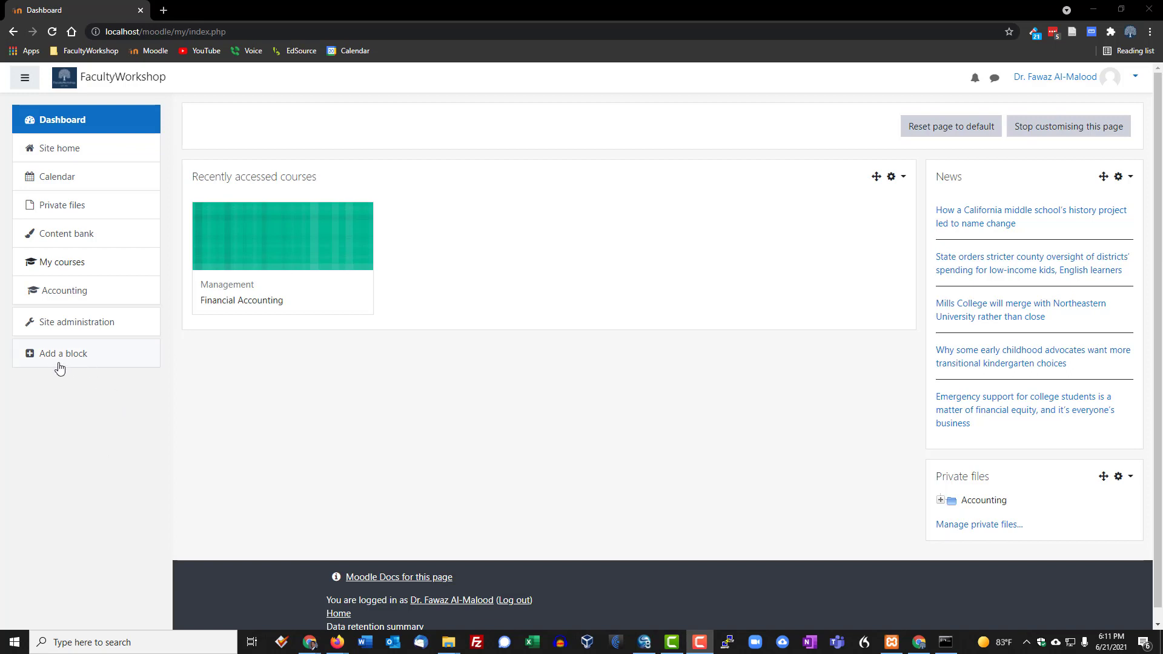
# - Add an HTML block to the Dashboard and move it above the News block
pyautogui.click(107, 357)
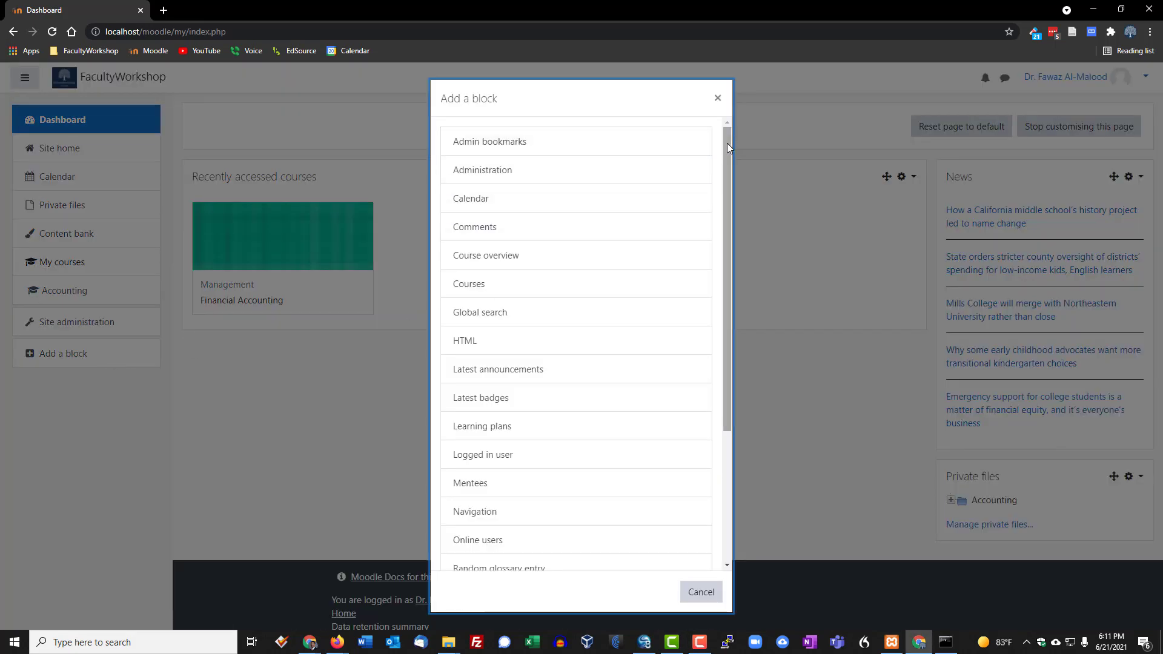
pyautogui.moveTo(727, 143); pyautogui.dragTo(738, 300)
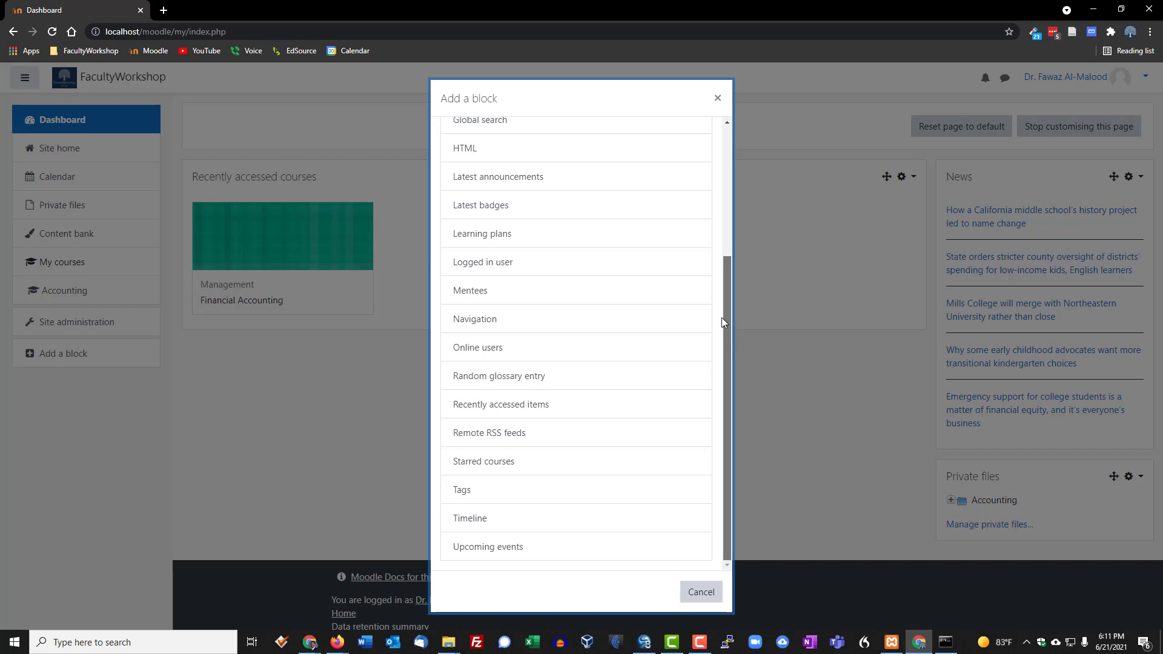
pyautogui.moveTo(722, 280); pyautogui.dragTo(724, 189)
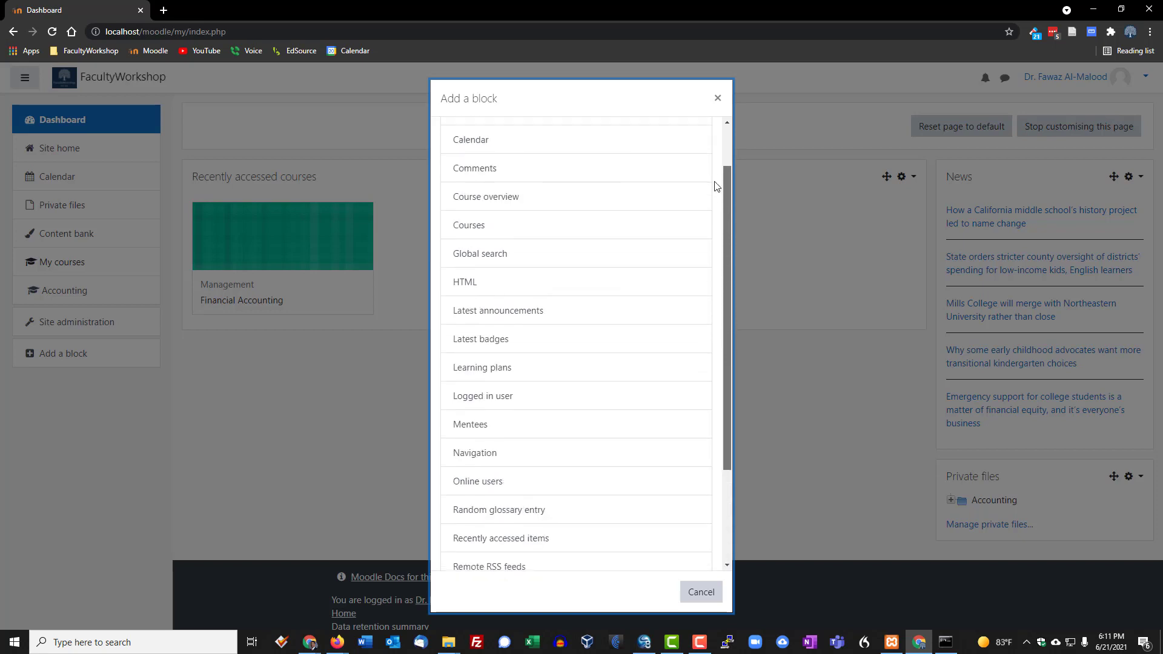
pyautogui.click(519, 286)
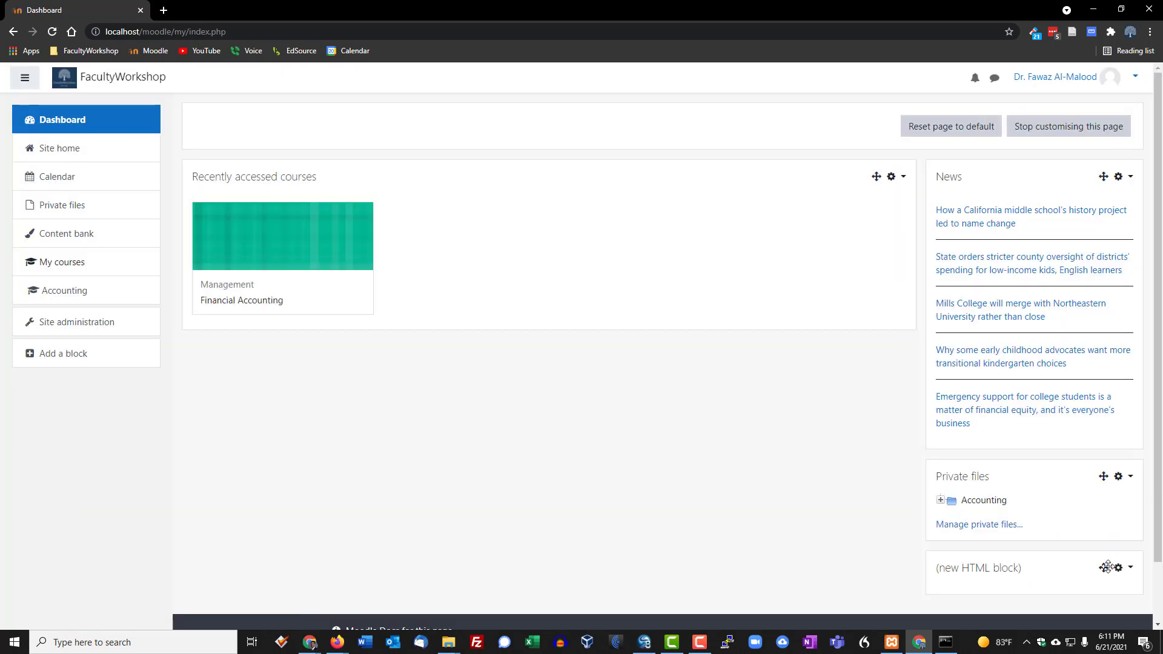
pyautogui.moveTo(1103, 568); pyautogui.dragTo(1091, 207)
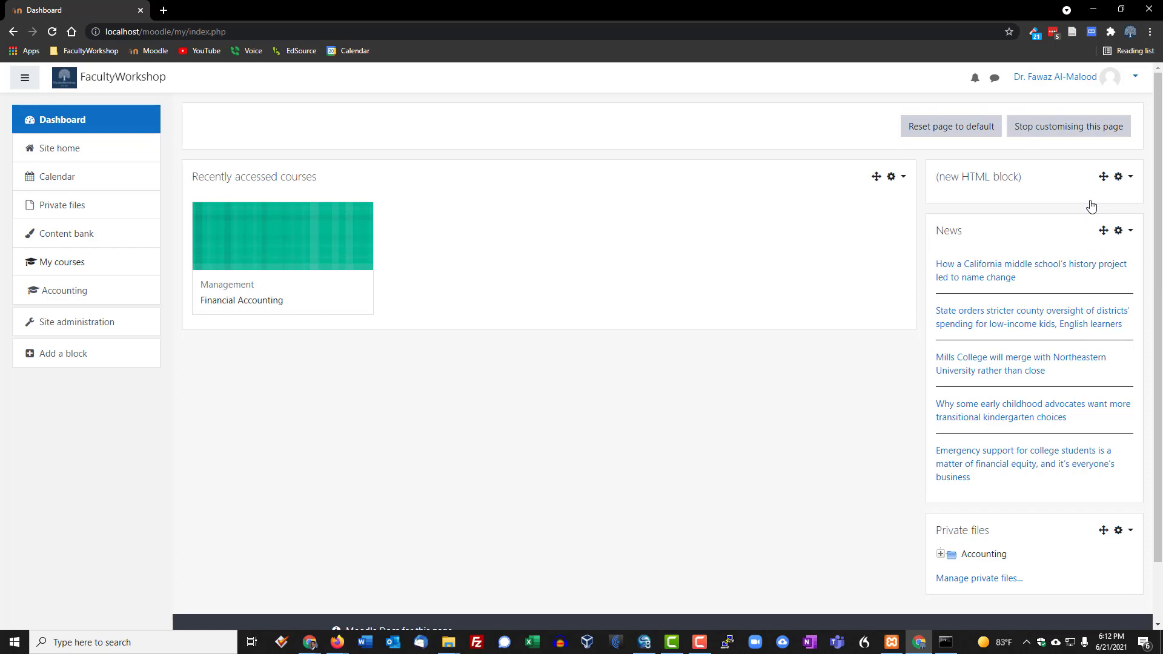
# - Open the configuration page of the new HTML block and look over its block settings
pyautogui.click(1131, 178)
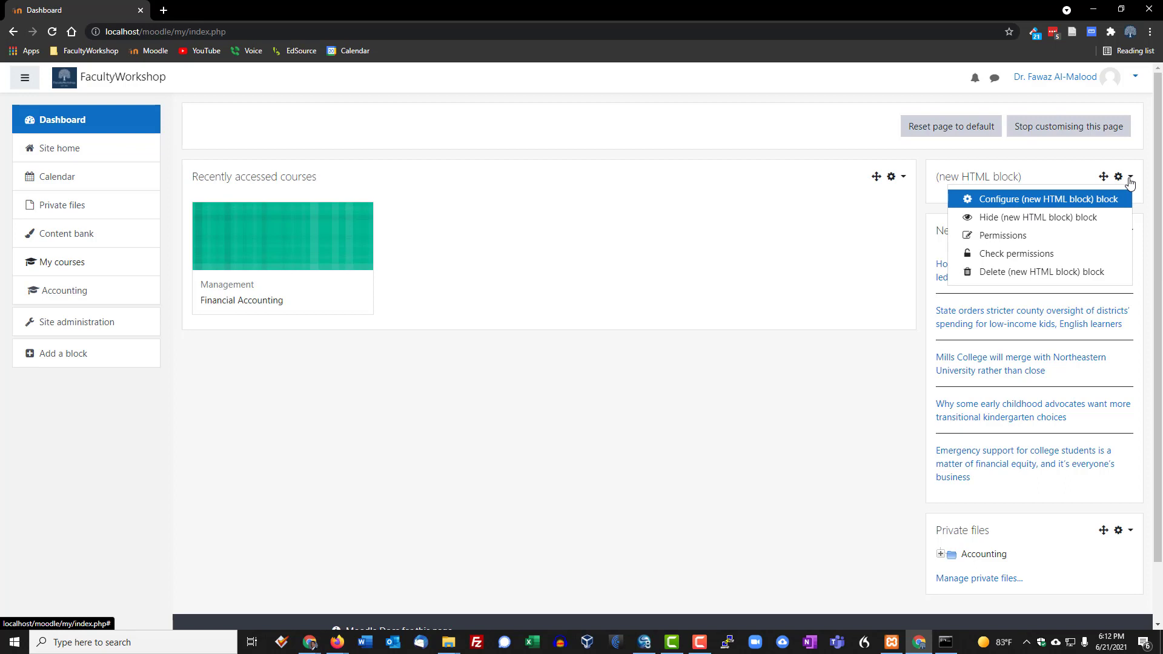
pyautogui.click(1082, 205)
pyautogui.scroll(-1, 808, 238)
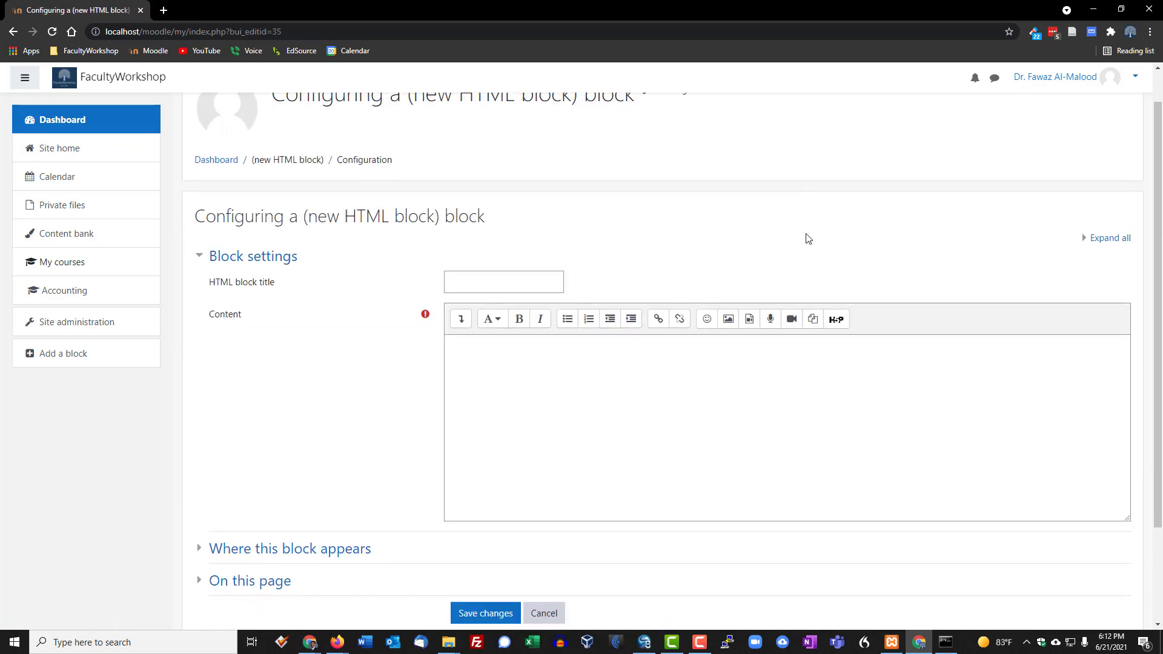
pyautogui.scroll(-1, 807, 238)
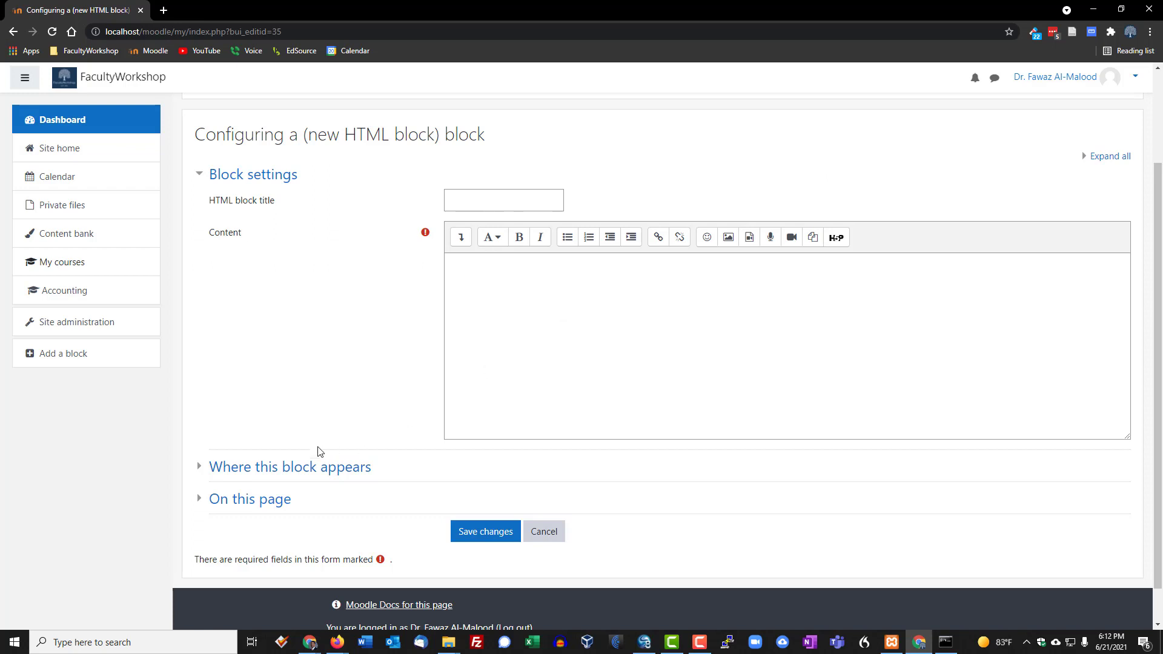
pyautogui.scroll(-1, 307, 390)
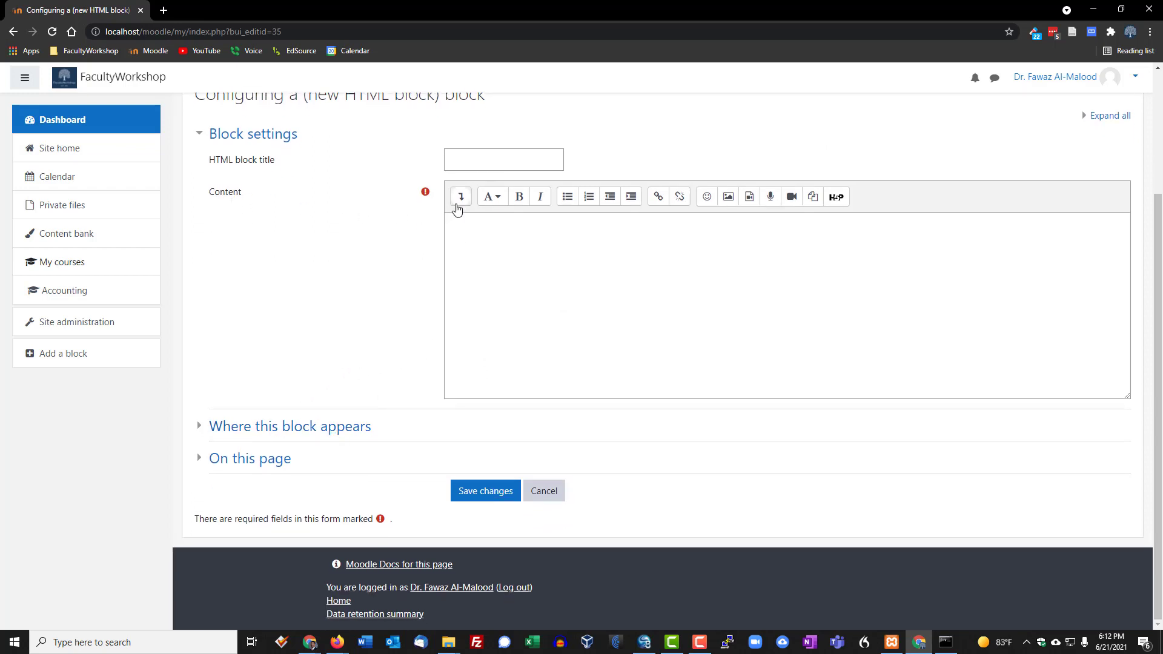
# - Switch the HTML block's Content editor to its HTML source view and delete the default paragraph code
pyautogui.hotkey('ctrl', '+')
pyautogui.hotkey('ctrl', '+')
pyautogui.hotkey('ctrl', '+')
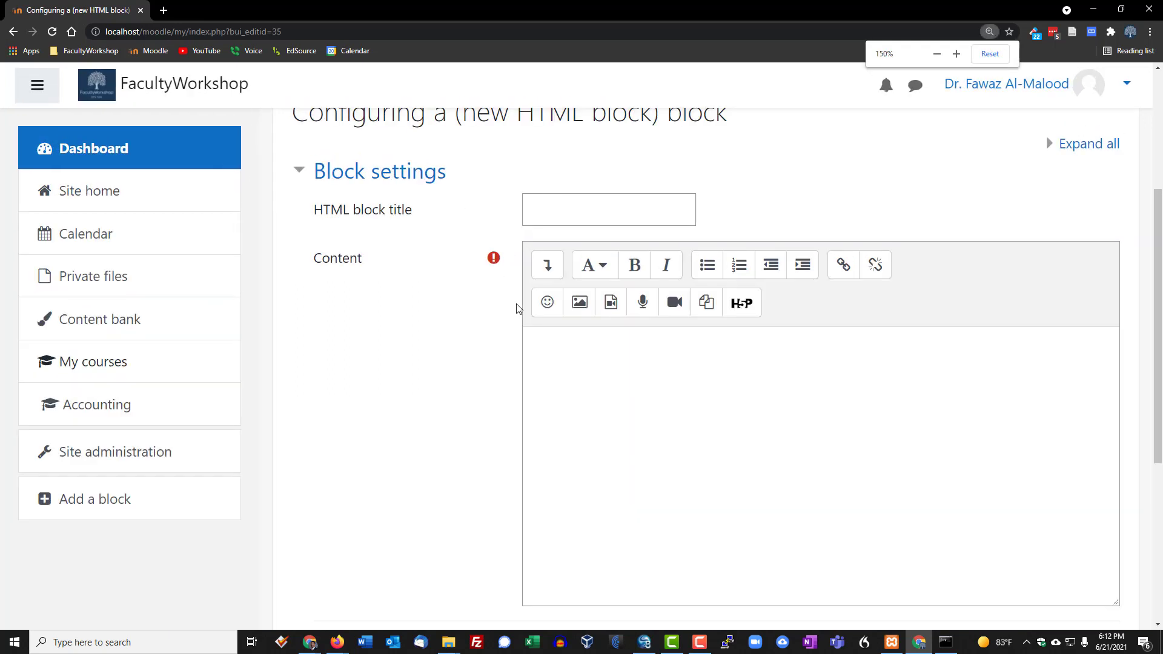
pyautogui.click(552, 270)
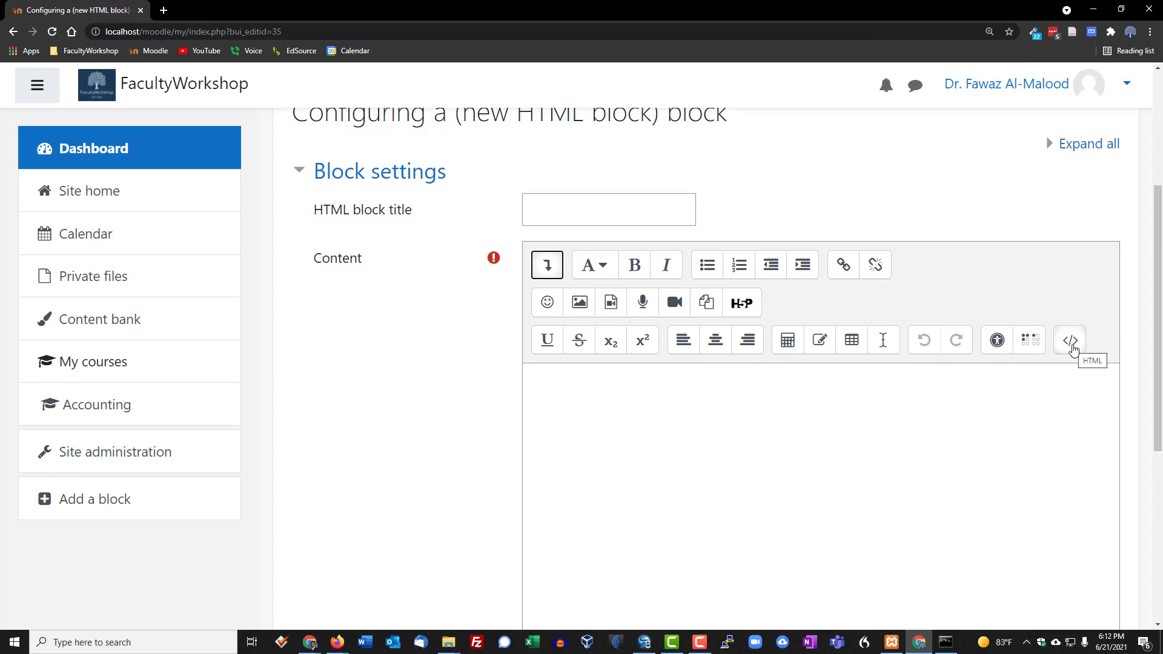
pyautogui.click(1071, 341)
pyautogui.scroll(-5, 1072, 348)
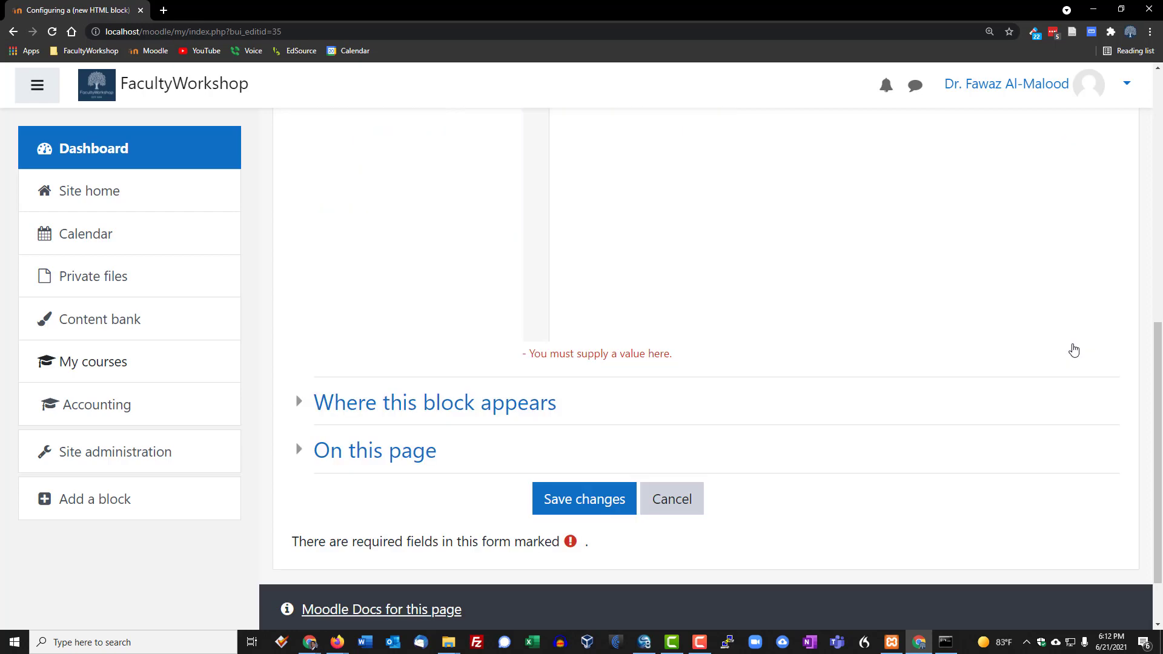
pyautogui.scroll(1, 945, 336)
pyautogui.hotkey('ctrl', '-')
pyautogui.hotkey('ctrl', '-')
pyautogui.scroll(3, 887, 317)
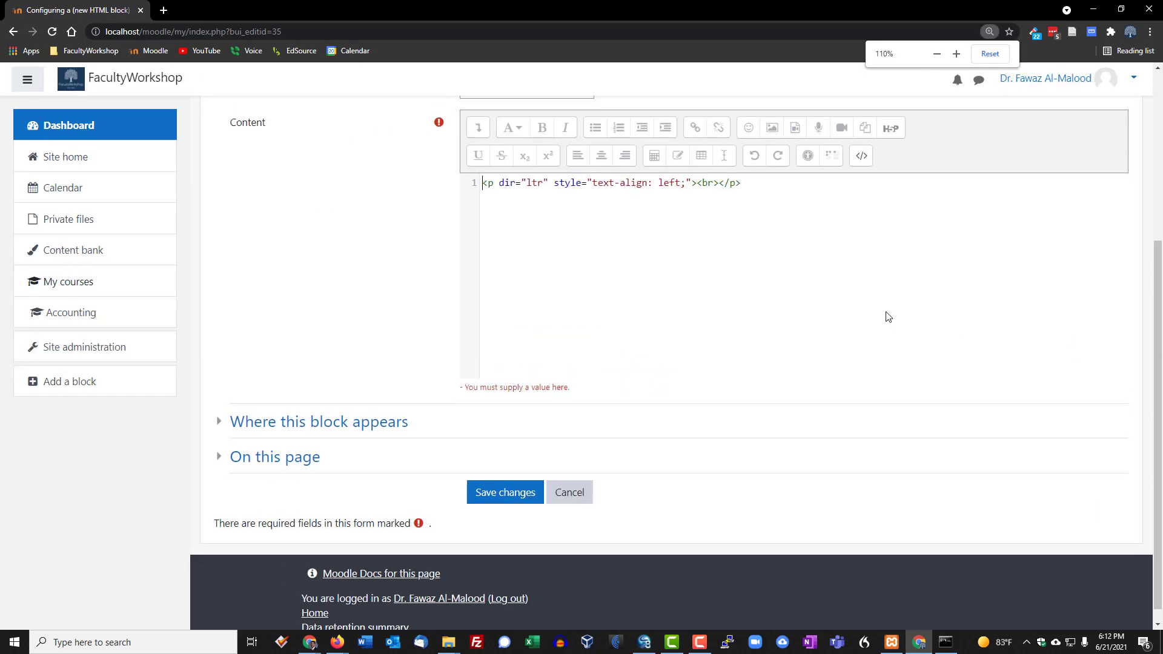
pyautogui.moveTo(740, 289); pyautogui.dragTo(451, 293)
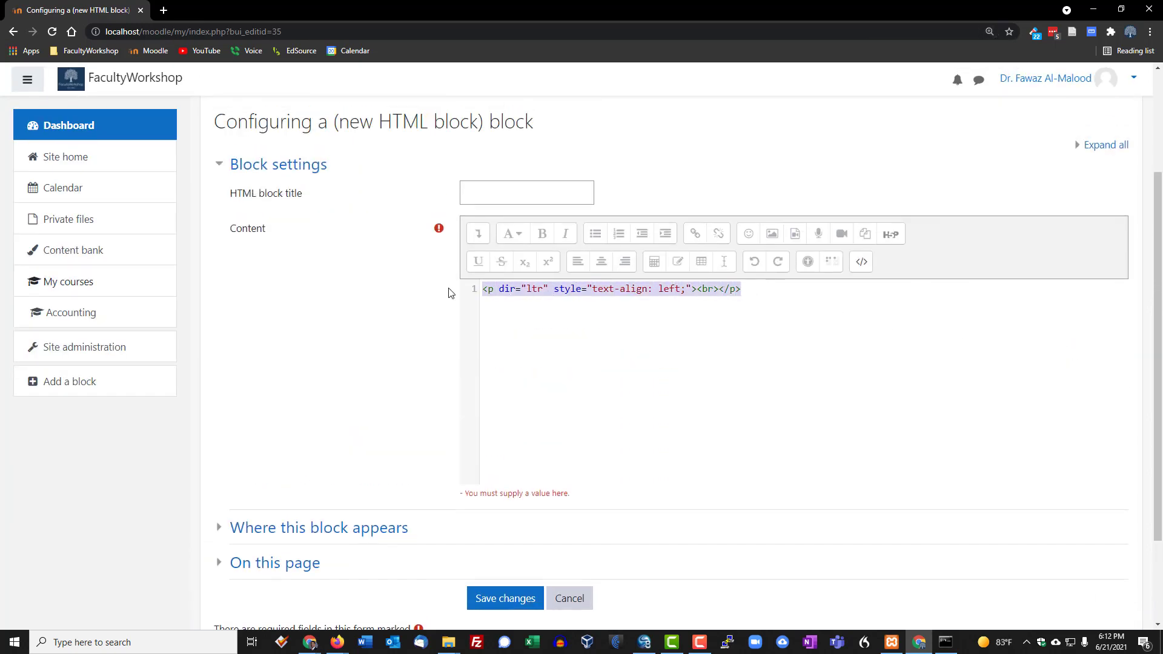
pyautogui.press('BackSpace')
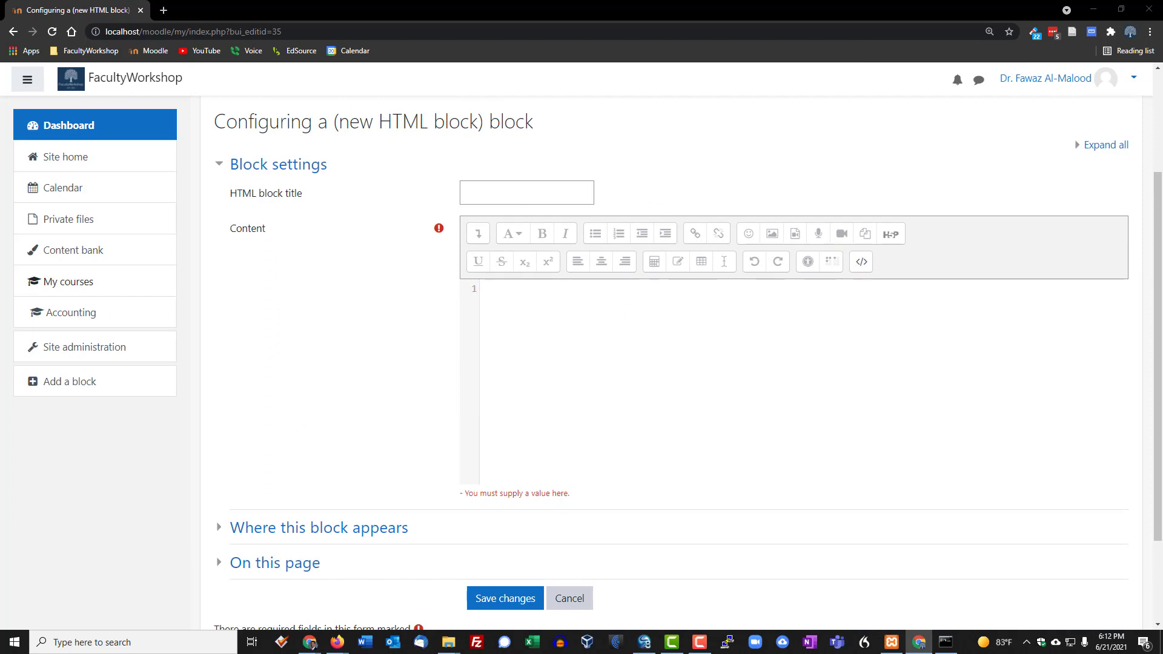
pyautogui.hotkey('alt', 'Tab')
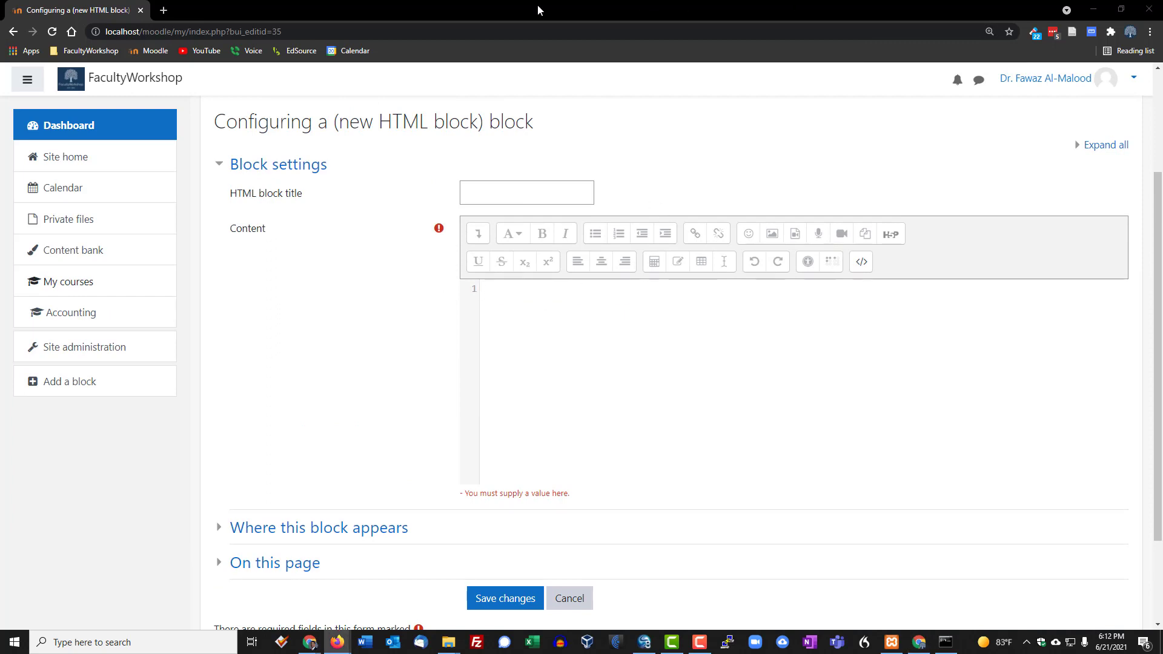
pyautogui.click(162, 11)
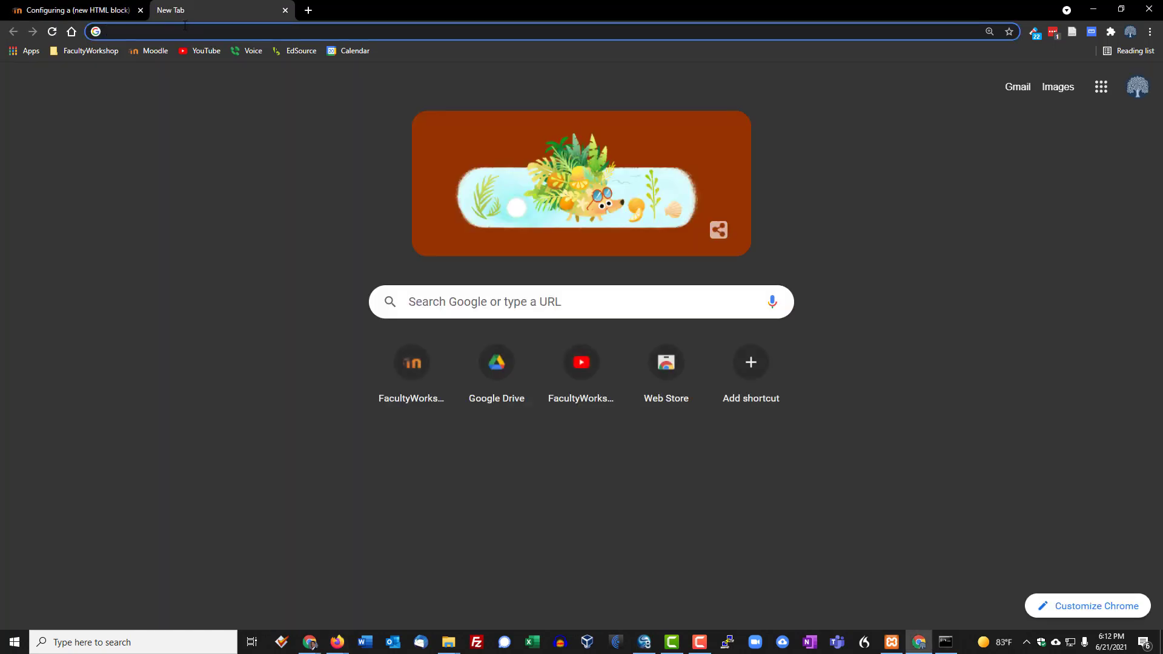
pyautogui.write('https://world-weather.info/informers/')
pyautogui.press('Return')
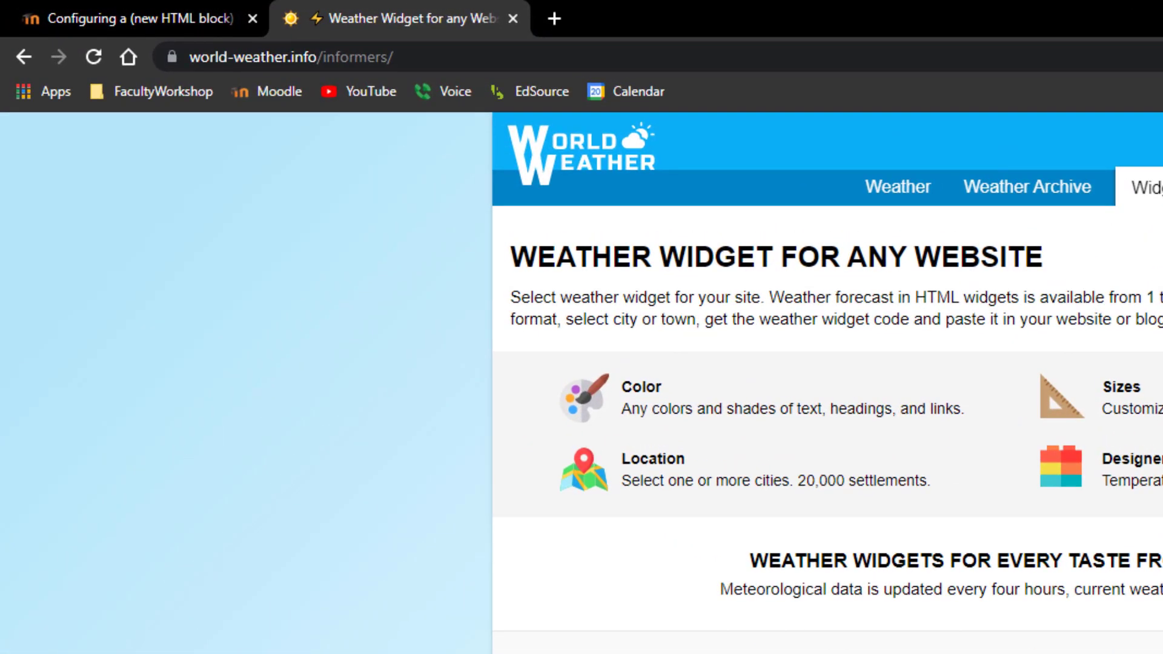
pyautogui.scroll(-3, 827, 371)
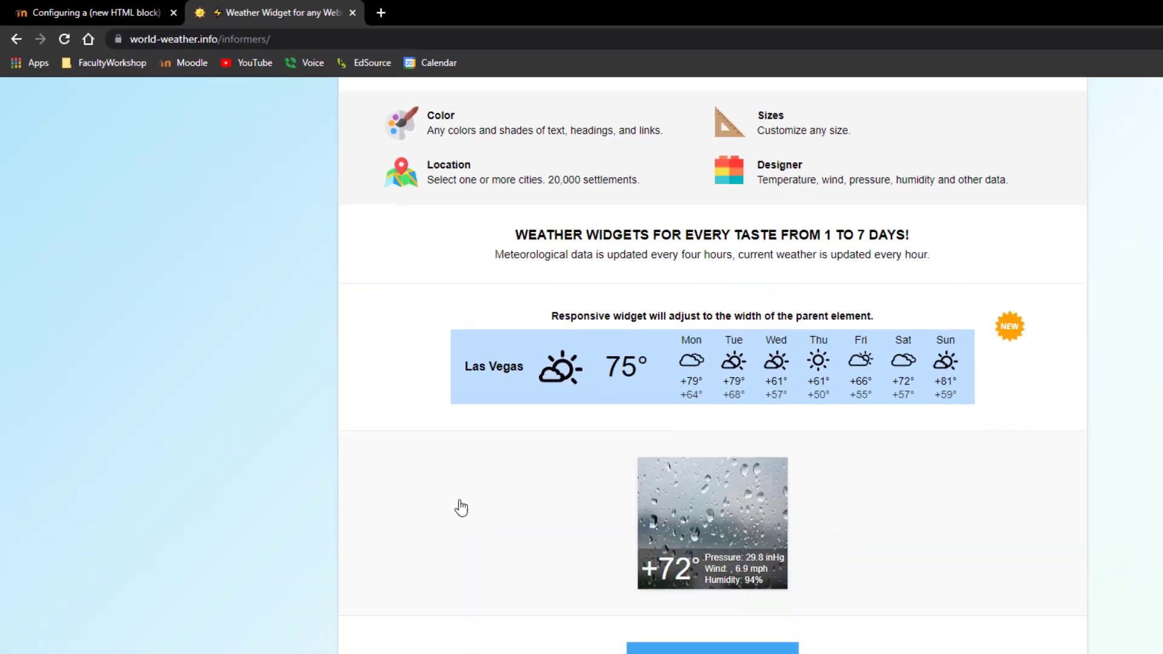
pyautogui.scroll(-4, 461, 508)
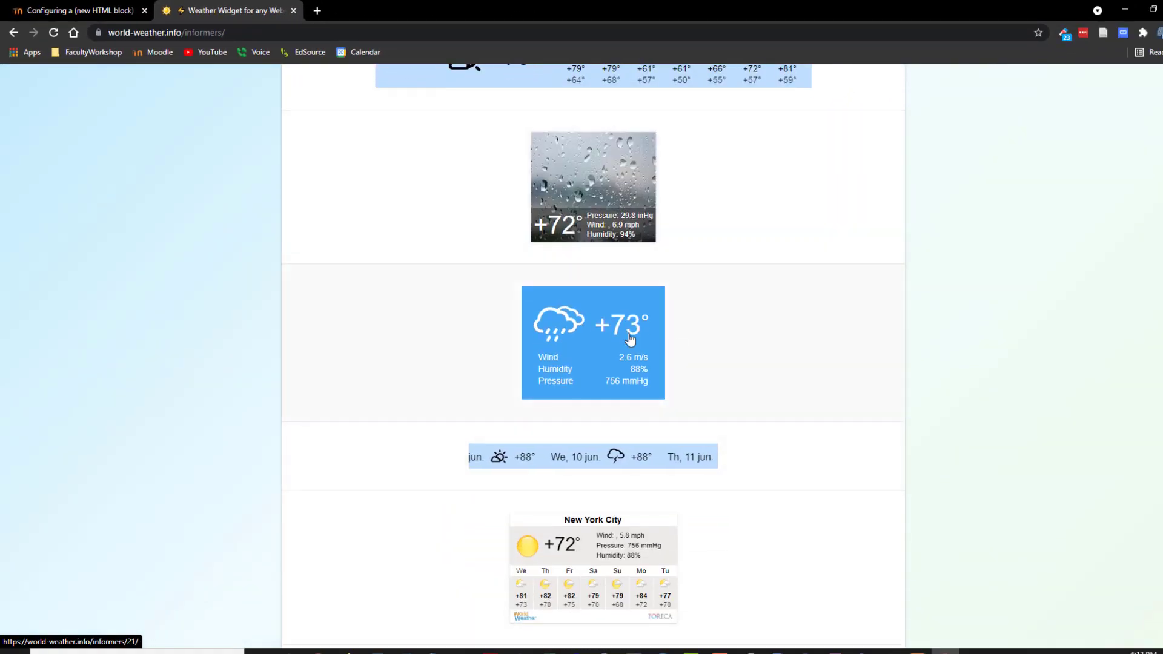
pyautogui.click(599, 349)
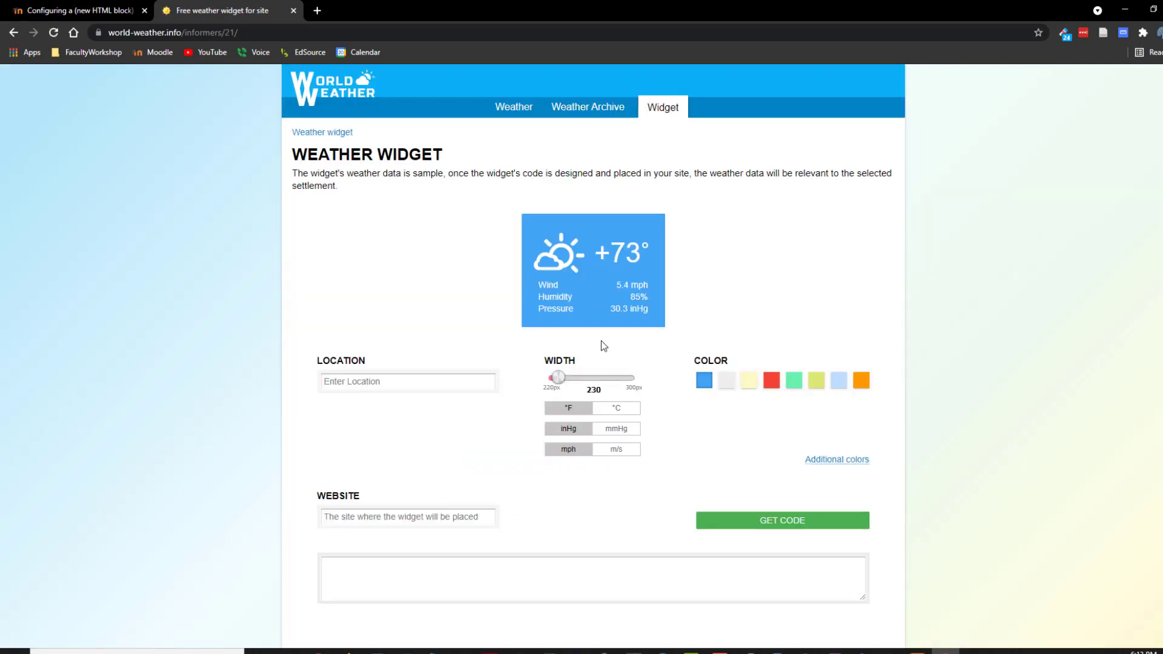
# - Configure the weather widget with width 240, location Los Angeles and website 10.10.10., and generate its code
pyautogui.scroll(-1, 568, 389)
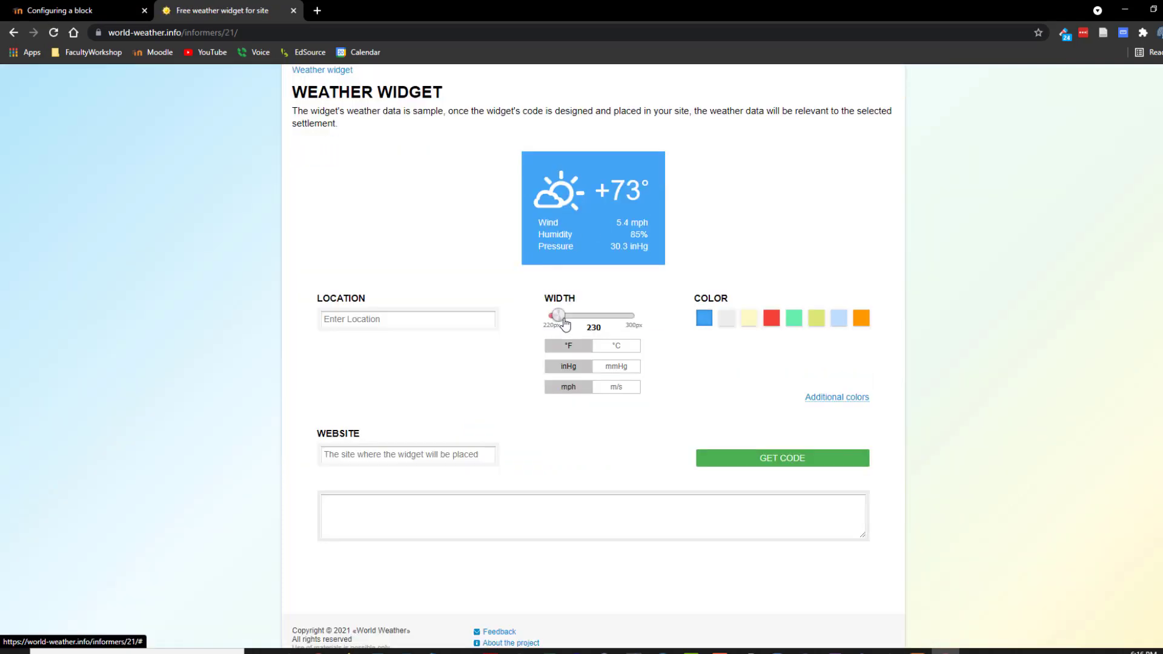
pyautogui.click(570, 323)
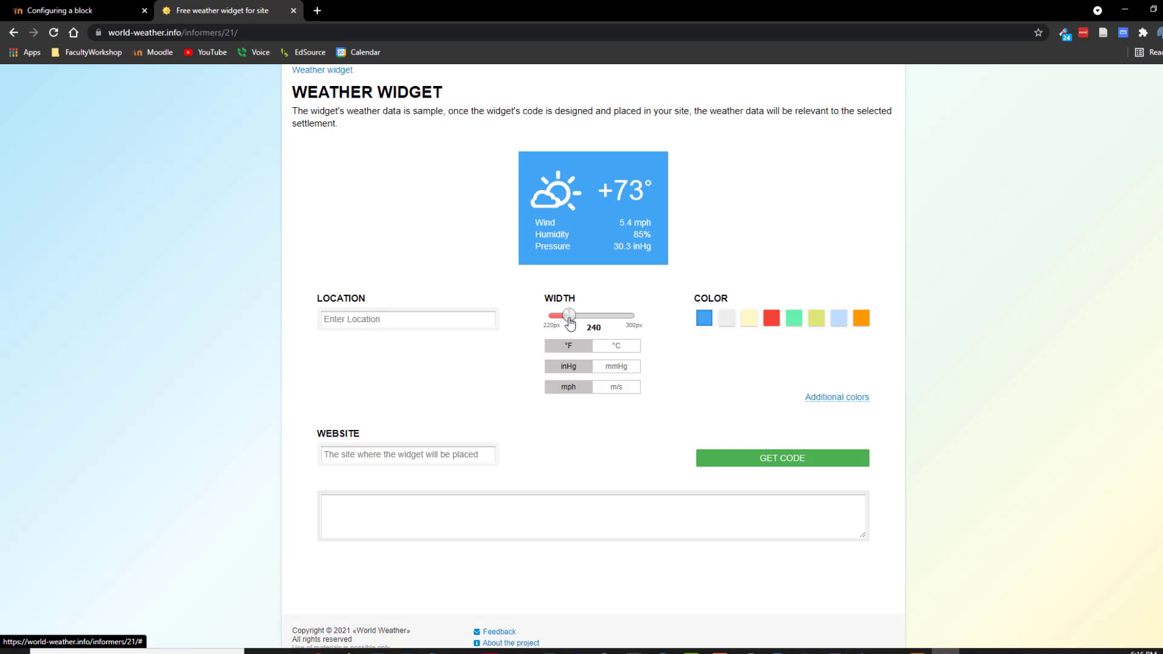
pyautogui.click(400, 319)
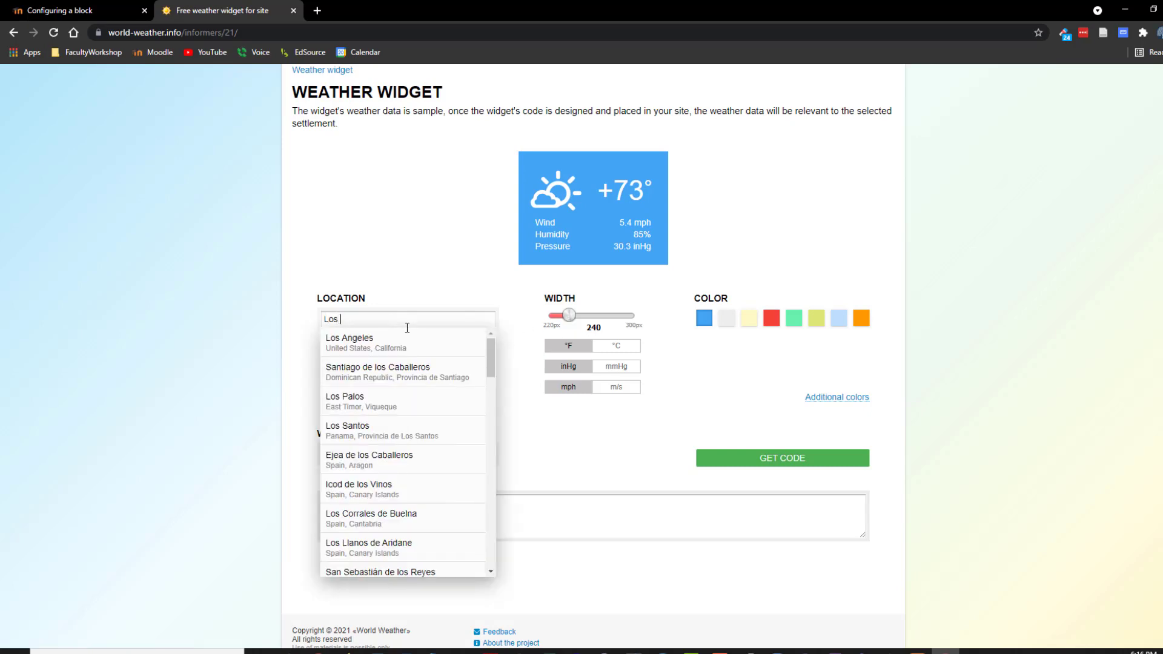
pyautogui.click(406, 341)
pyautogui.click(432, 455)
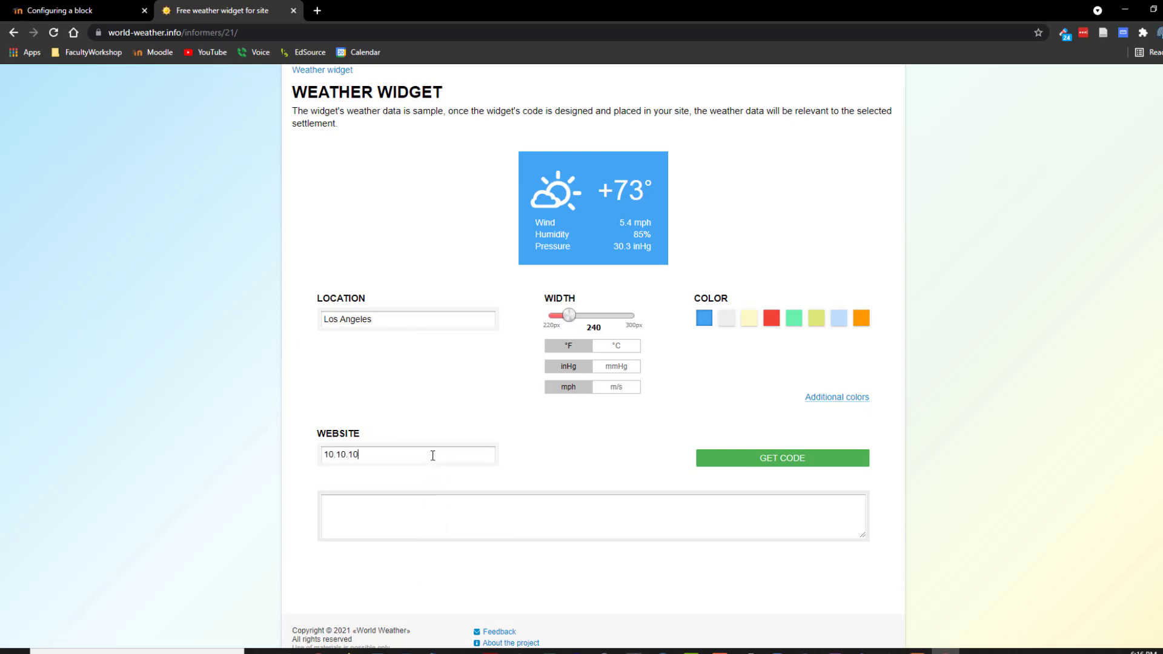
pyautogui.click(726, 458)
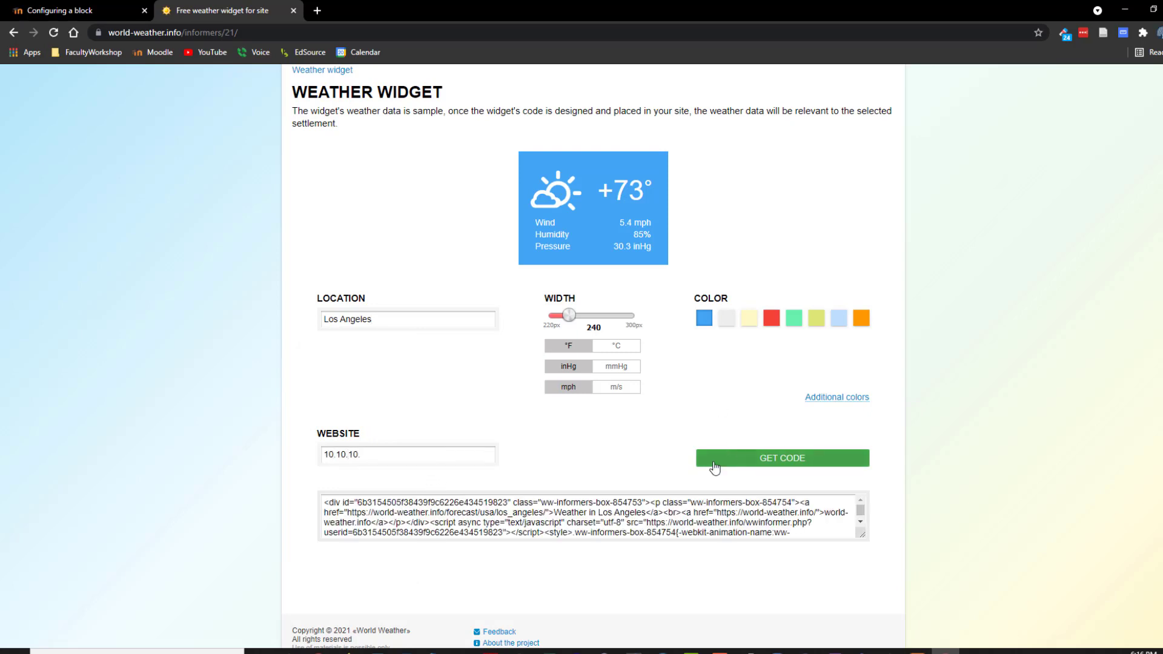
# - Copy the generated weather widget code and paste it into the HTML source of the Moodle block's content
pyautogui.click(586, 517)
pyautogui.hotkey('ctrl', 'c')
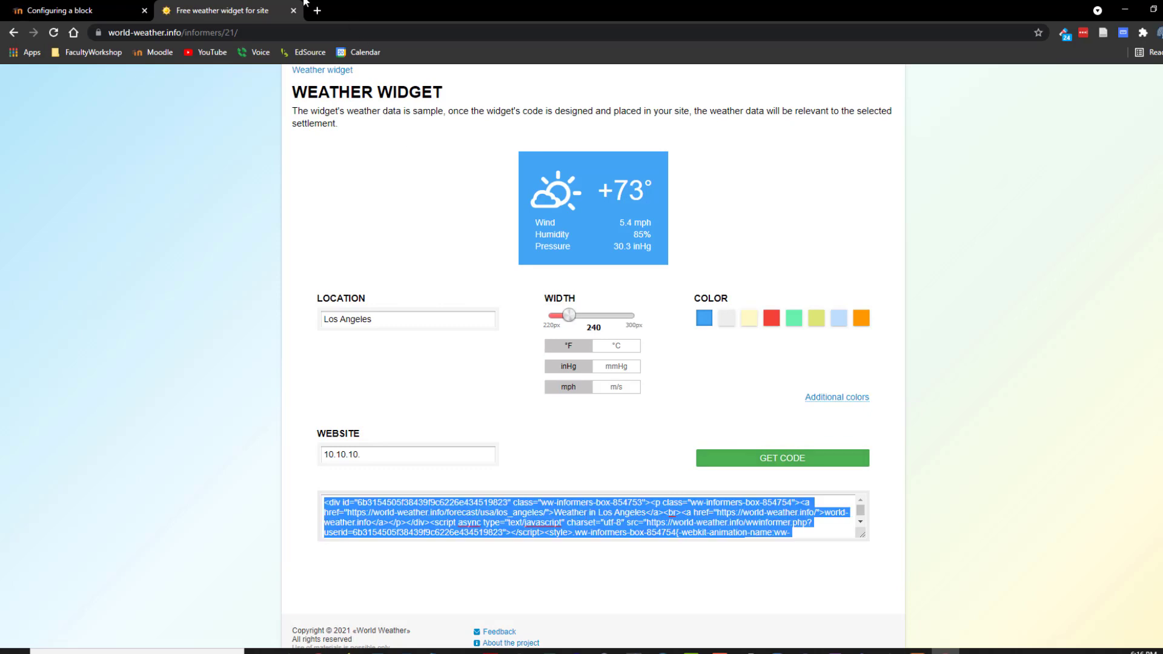
pyautogui.click(85, 10)
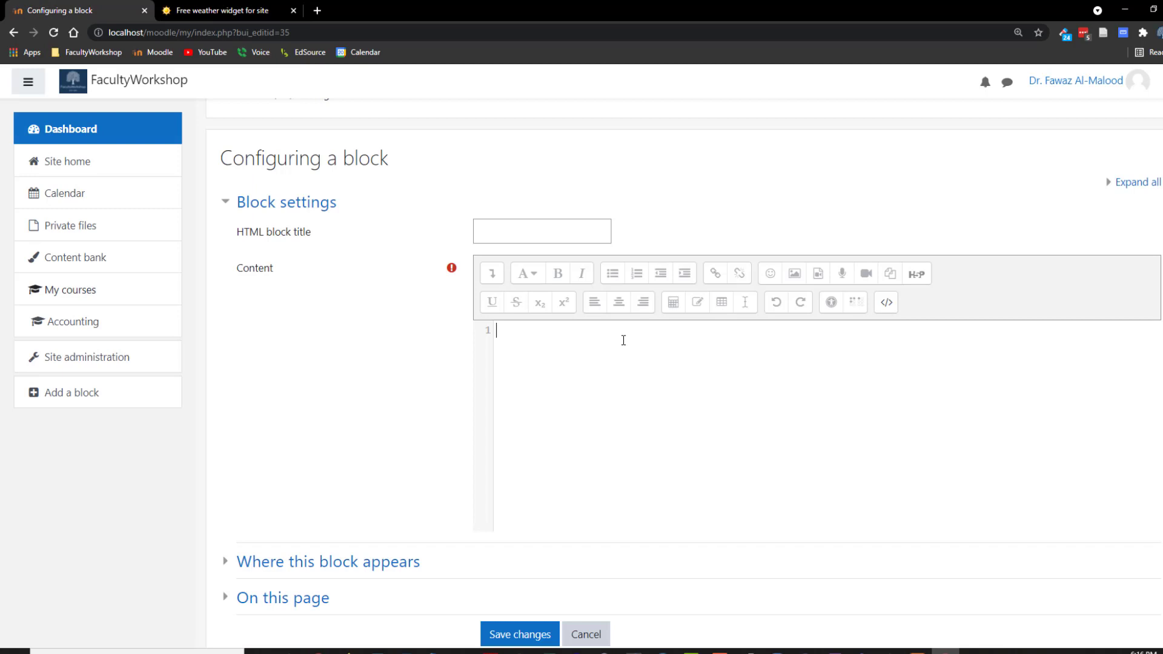
pyautogui.hotkey('ctrl', 'v')
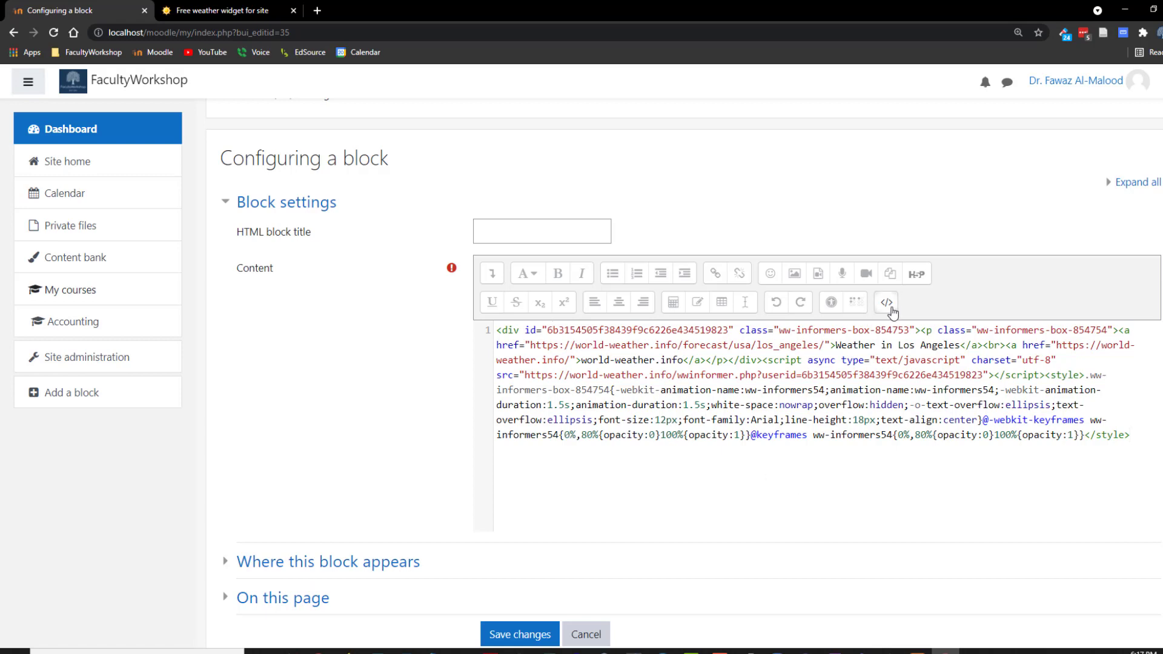
# - Return the block's content to the visual view, centre all of it and save the block
pyautogui.click(887, 303)
pyautogui.hotkey('ctrl', 'a')
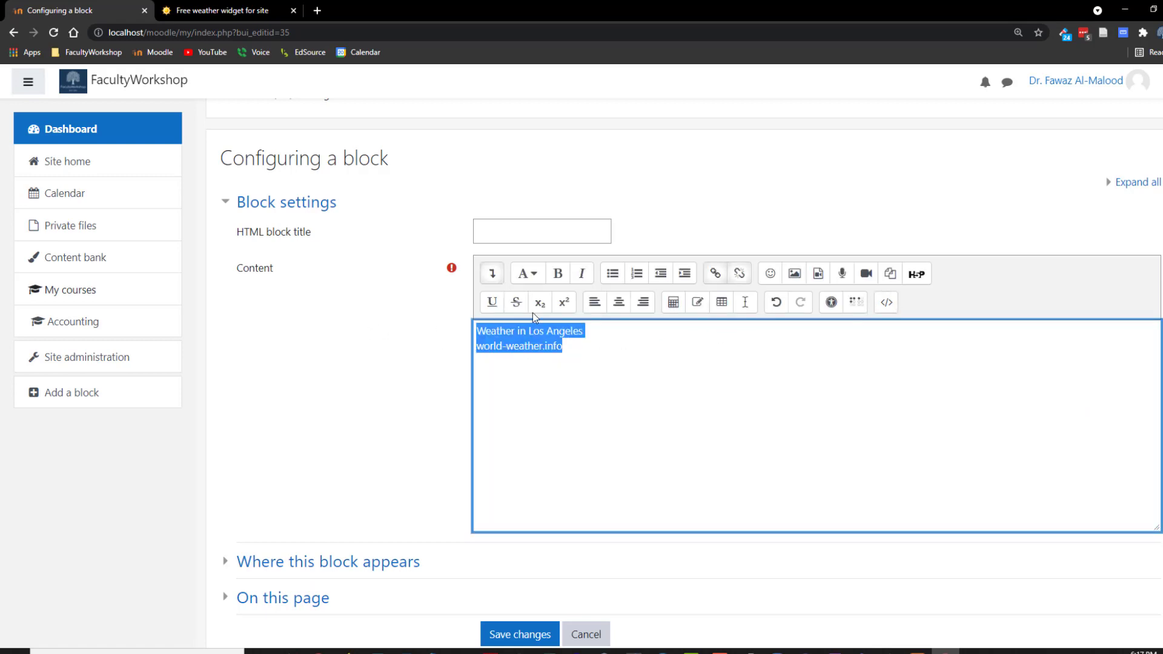
pyautogui.click(619, 302)
pyautogui.scroll(-1, 423, 386)
pyautogui.scroll(-2, 423, 386)
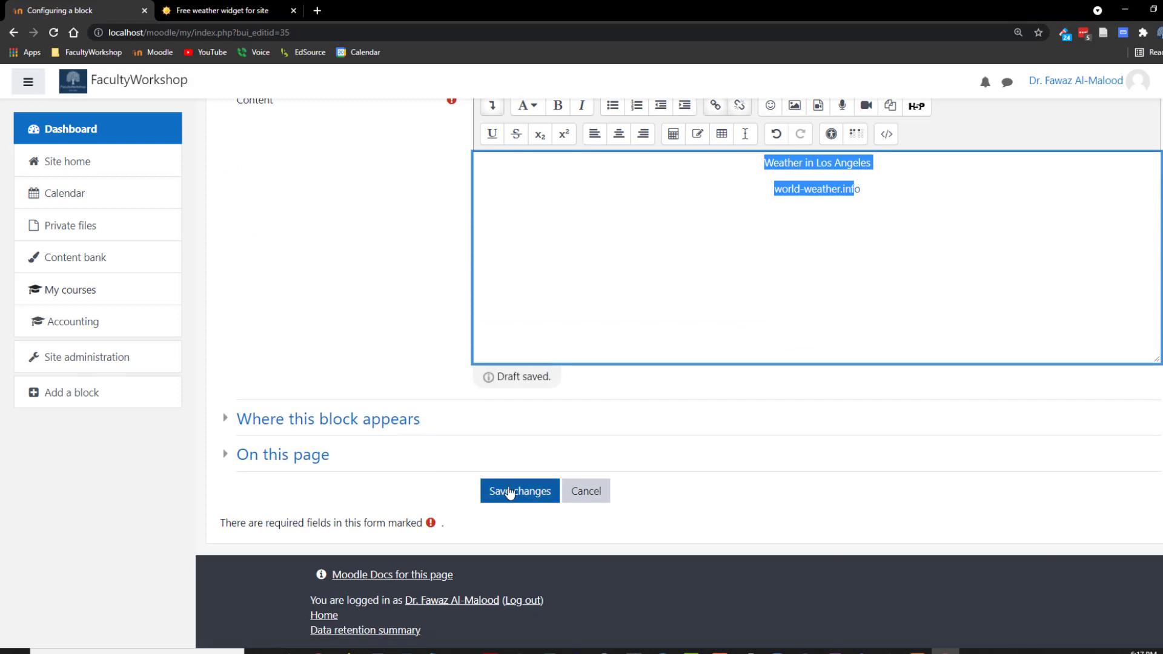
pyautogui.click(509, 486)
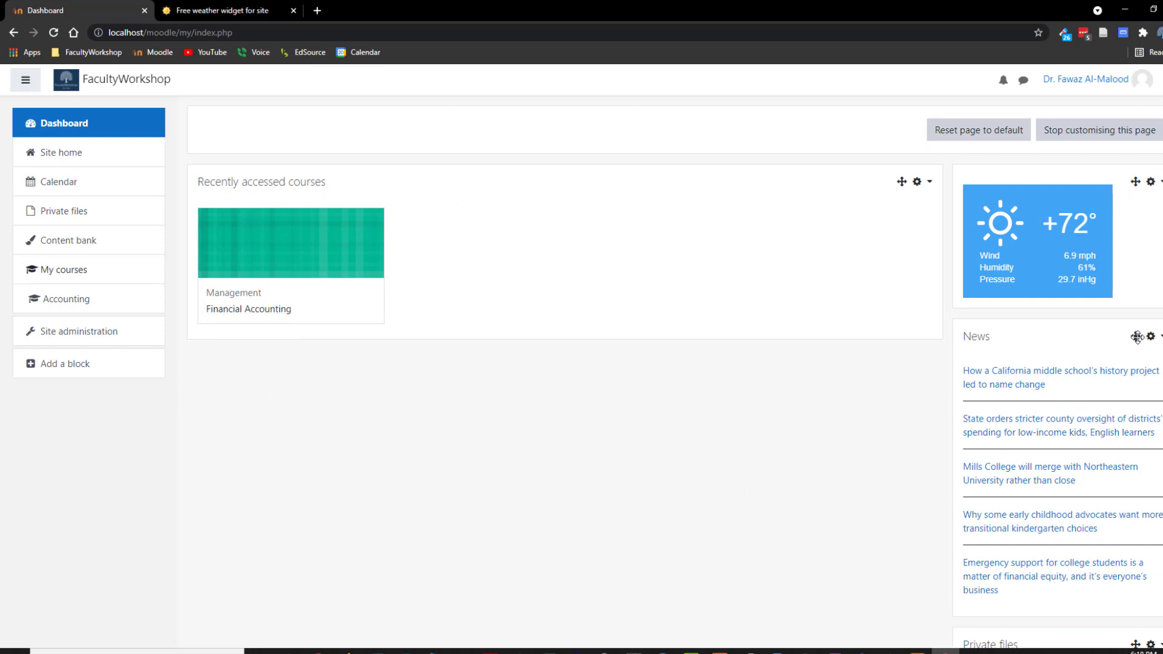
# - Move the News block below Recently accessed courses and save it with a maximum of 3 entries per block
pyautogui.moveTo(1135, 336); pyautogui.dragTo(450, 347)
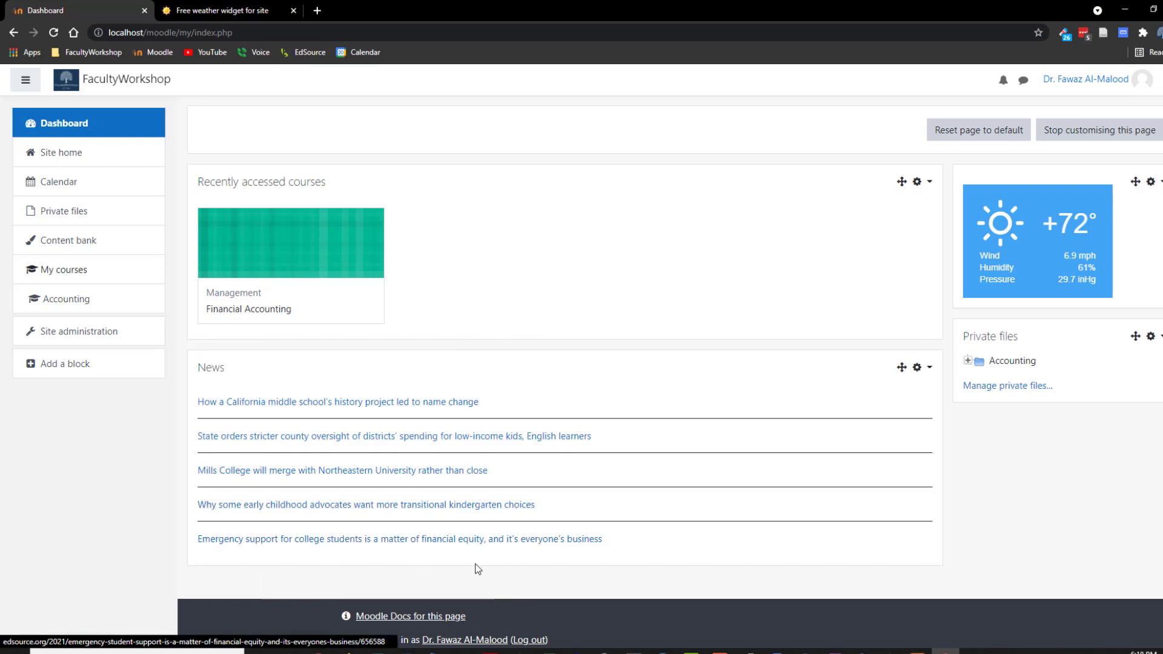
pyautogui.click(930, 369)
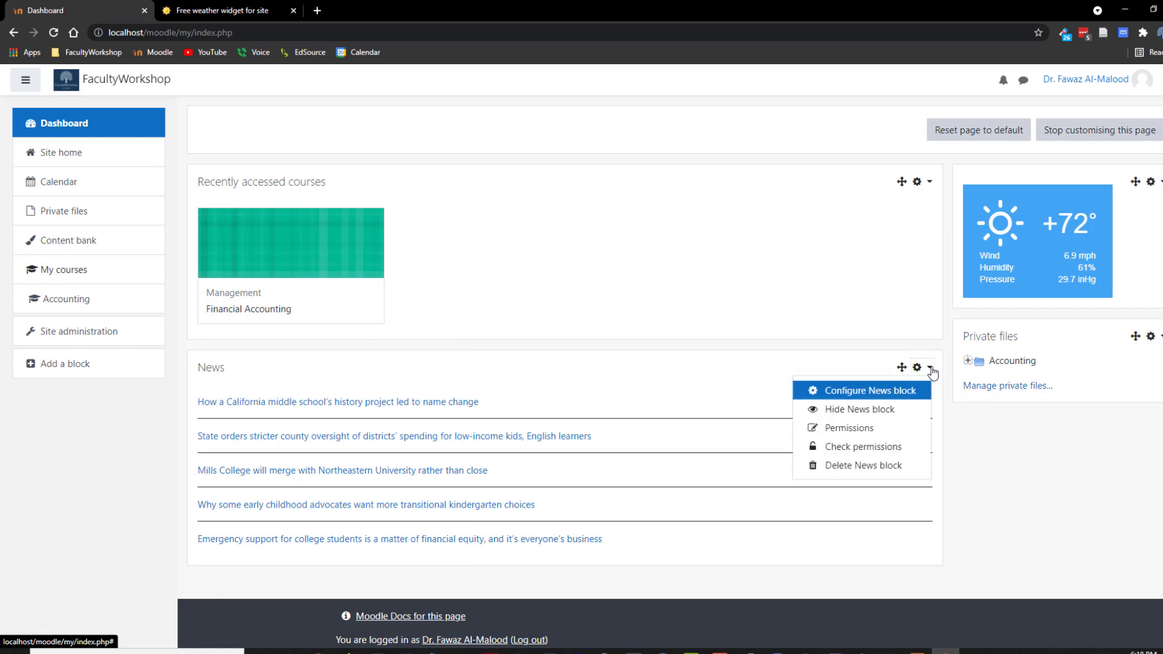
pyautogui.click(873, 393)
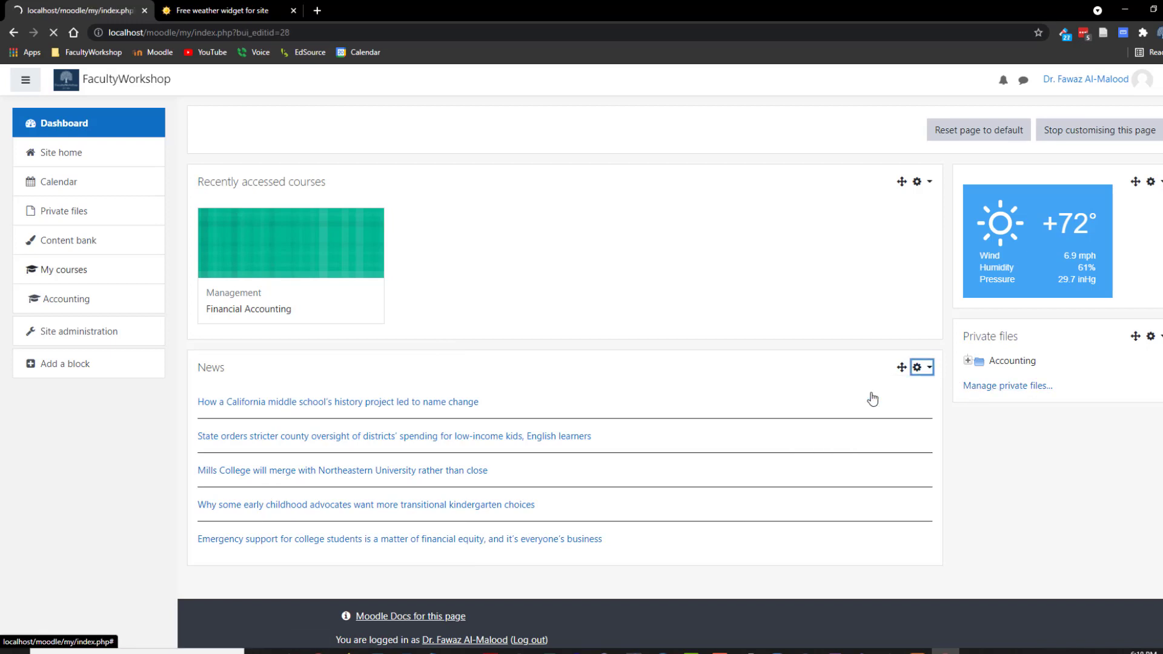
pyautogui.moveTo(478, 365); pyautogui.dragTo(440, 370)
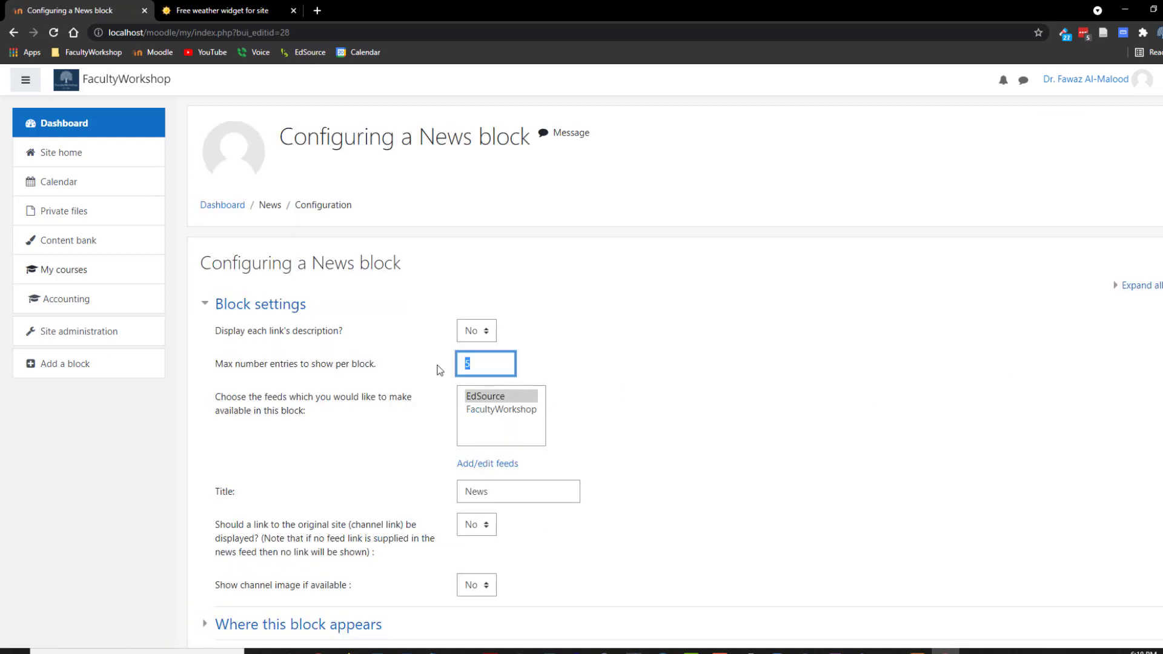
pyautogui.write('3')
pyautogui.click(671, 374)
pyautogui.scroll(-3, 671, 375)
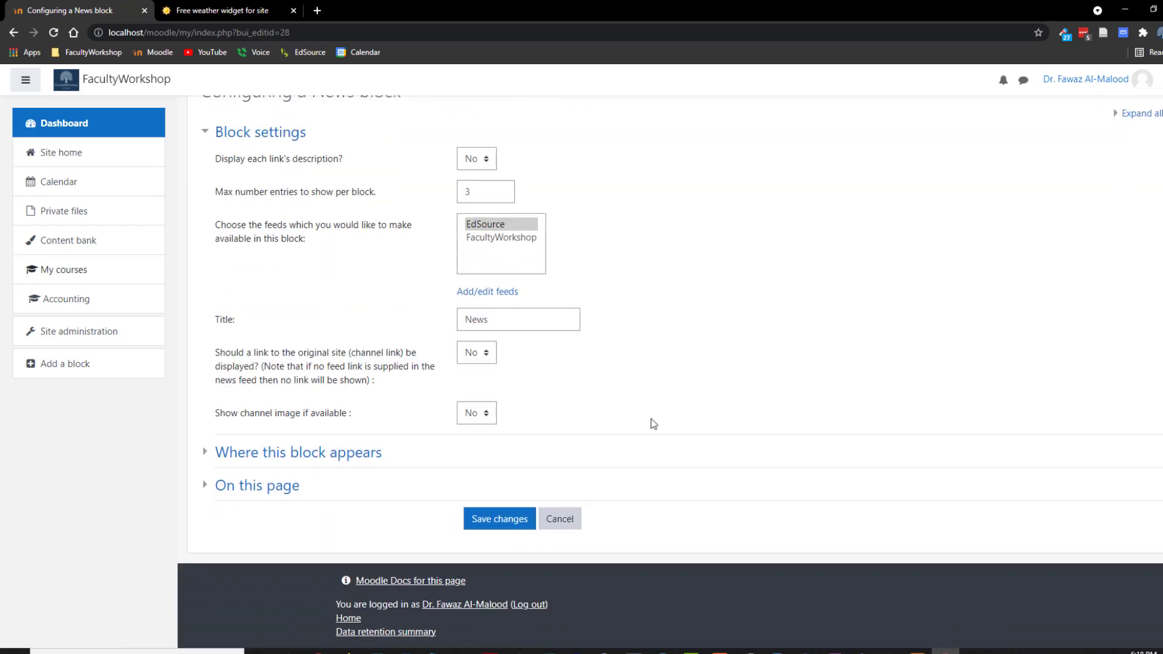
pyautogui.click(500, 523)
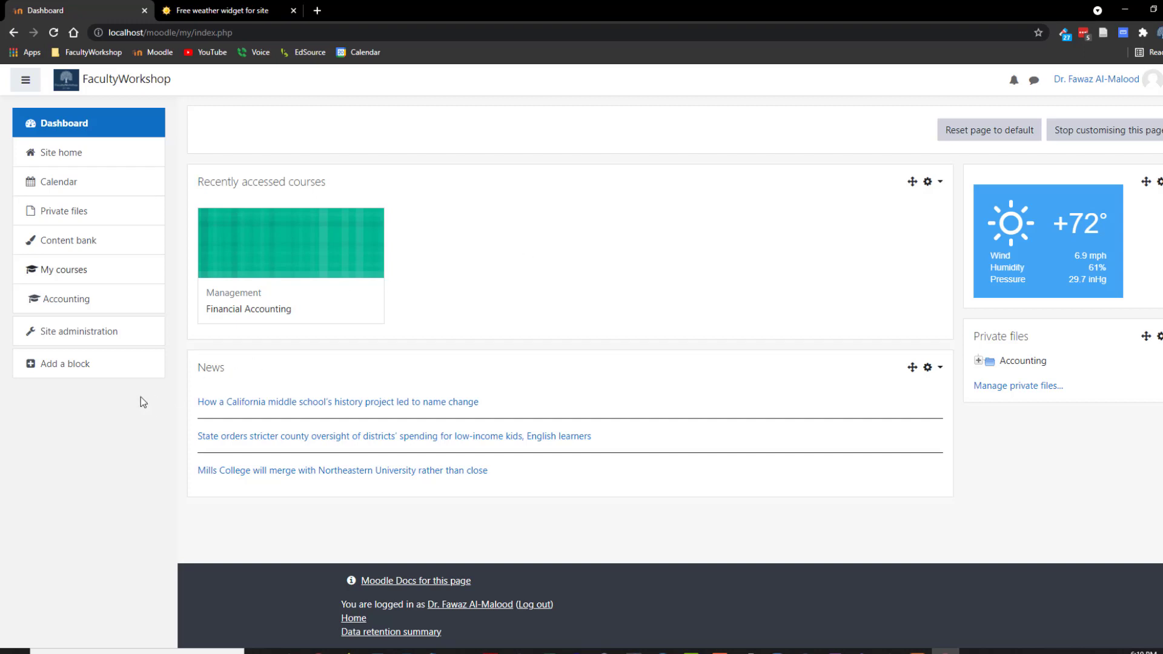
# - Add another HTML block to the Dashboard and move it between Recently accessed courses and News
pyautogui.click(89, 372)
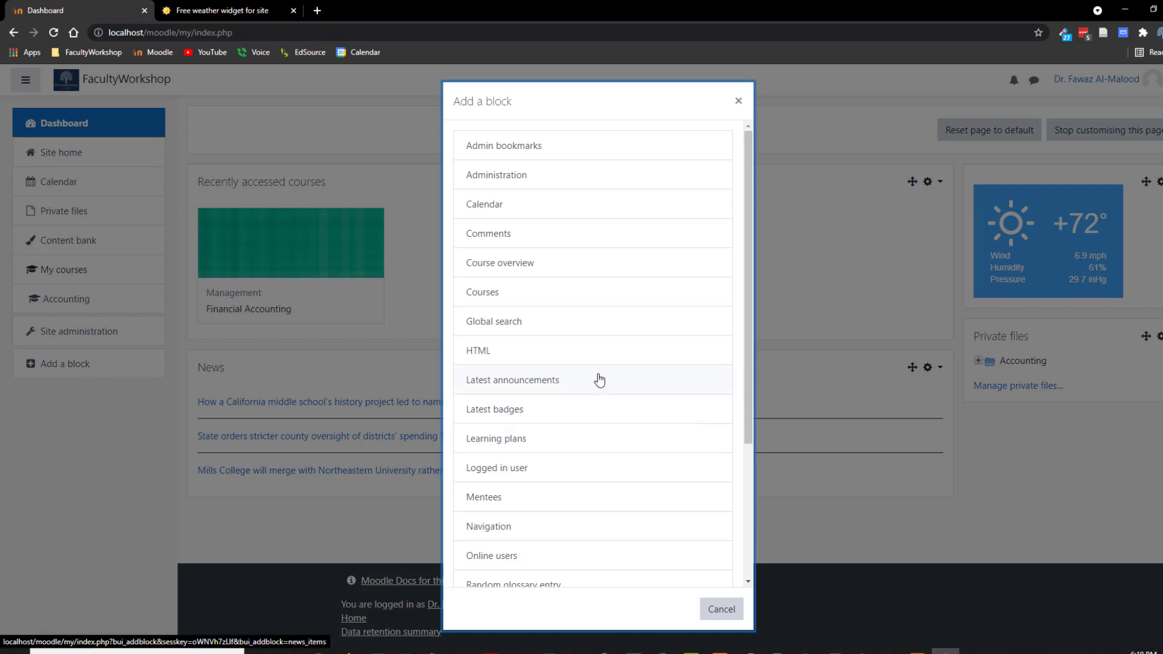
pyautogui.click(526, 358)
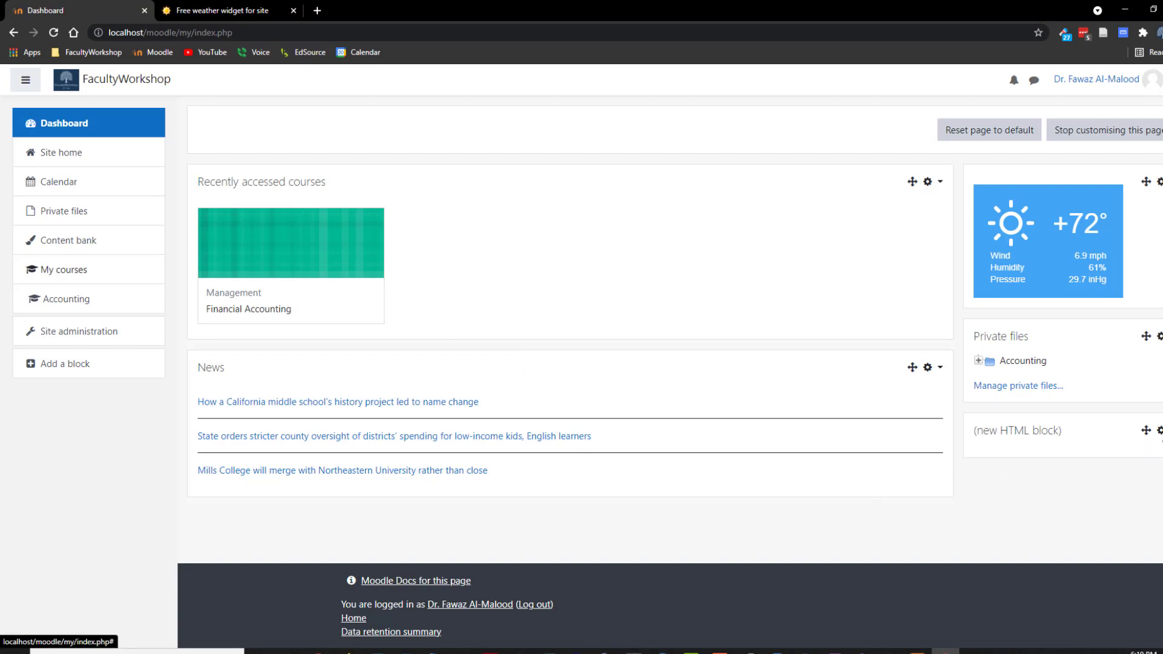
pyautogui.moveTo(1148, 431); pyautogui.dragTo(395, 384)
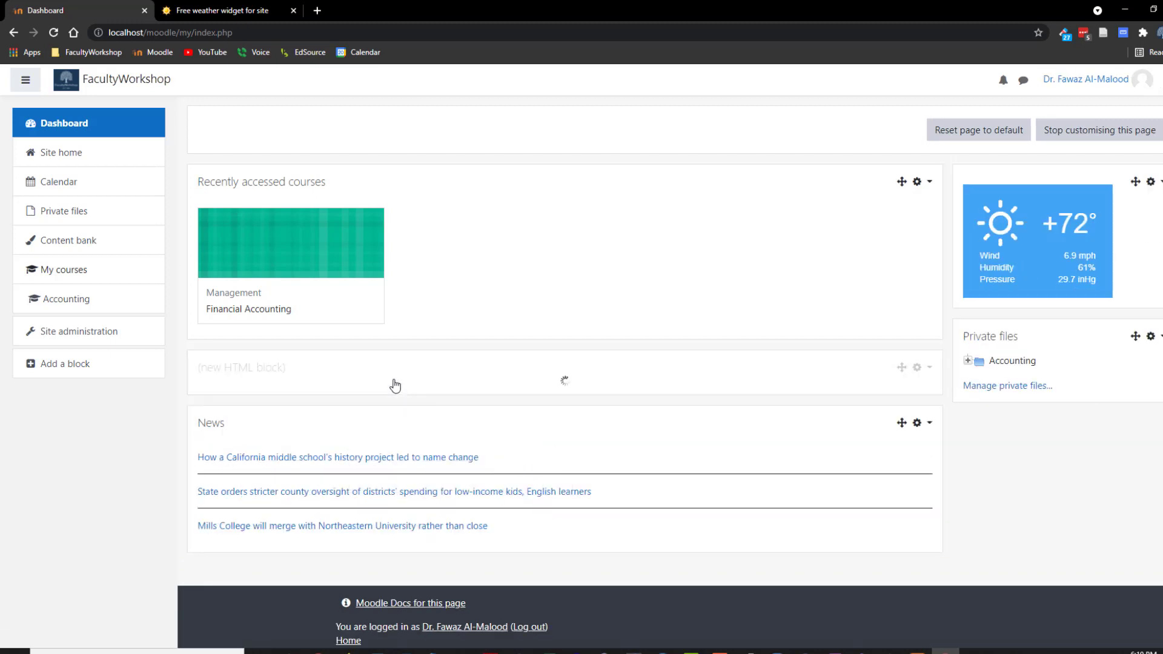
# - Open the new HTML block's configuration and insert the FacultyWorkshop group photo banner into its content
pyautogui.click(918, 370)
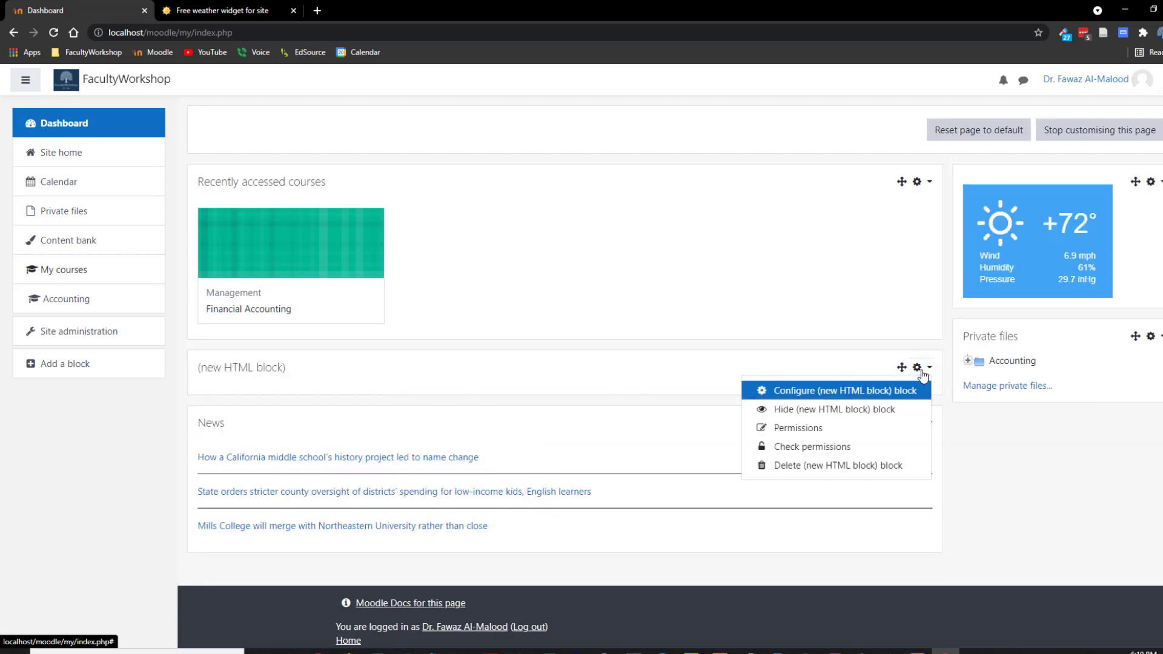
pyautogui.click(822, 398)
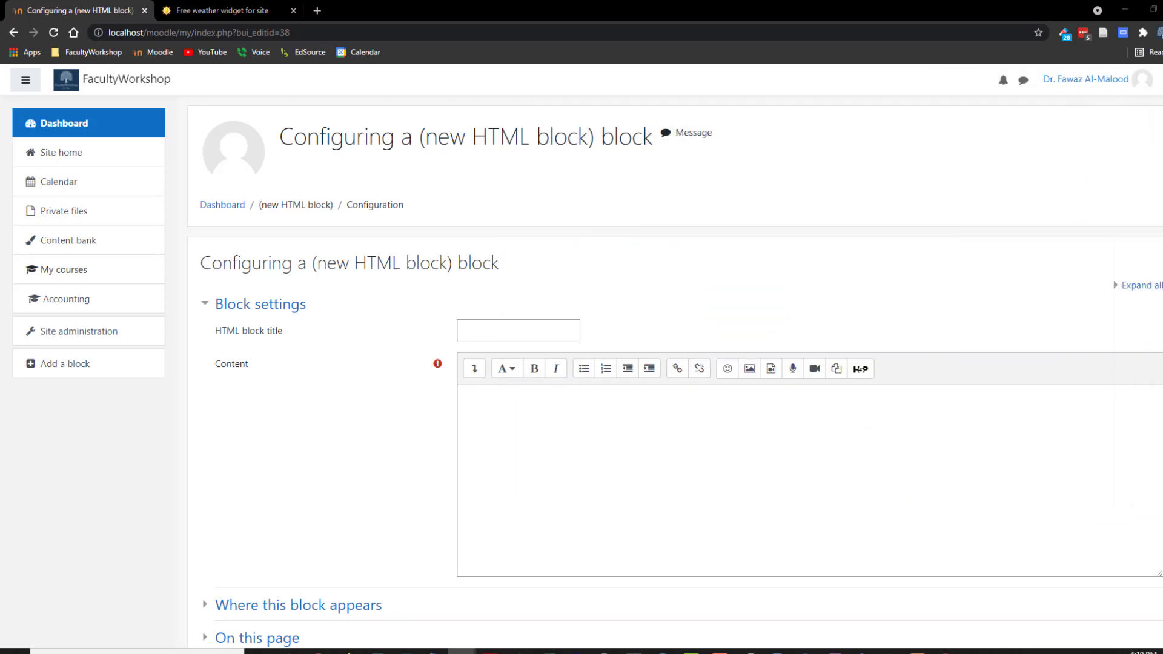
pyautogui.moveTo(896, 349); pyautogui.dragTo(627, 437)
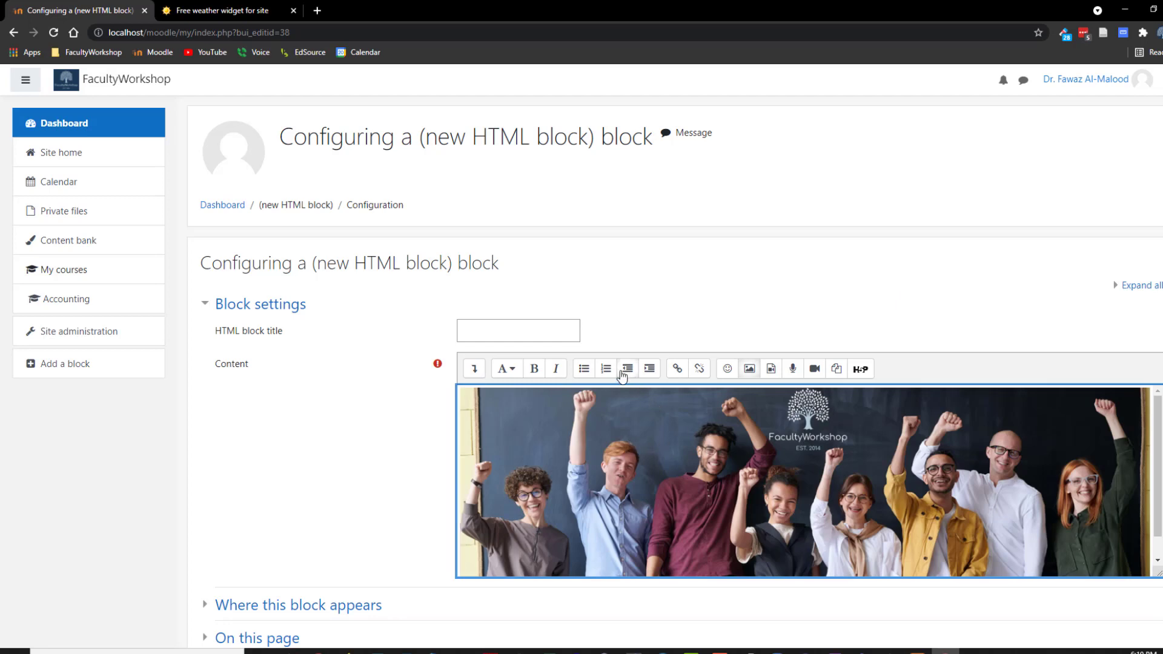
# - Centre the banner image, save the HTML block and move it above Recently accessed courses
pyautogui.click(472, 371)
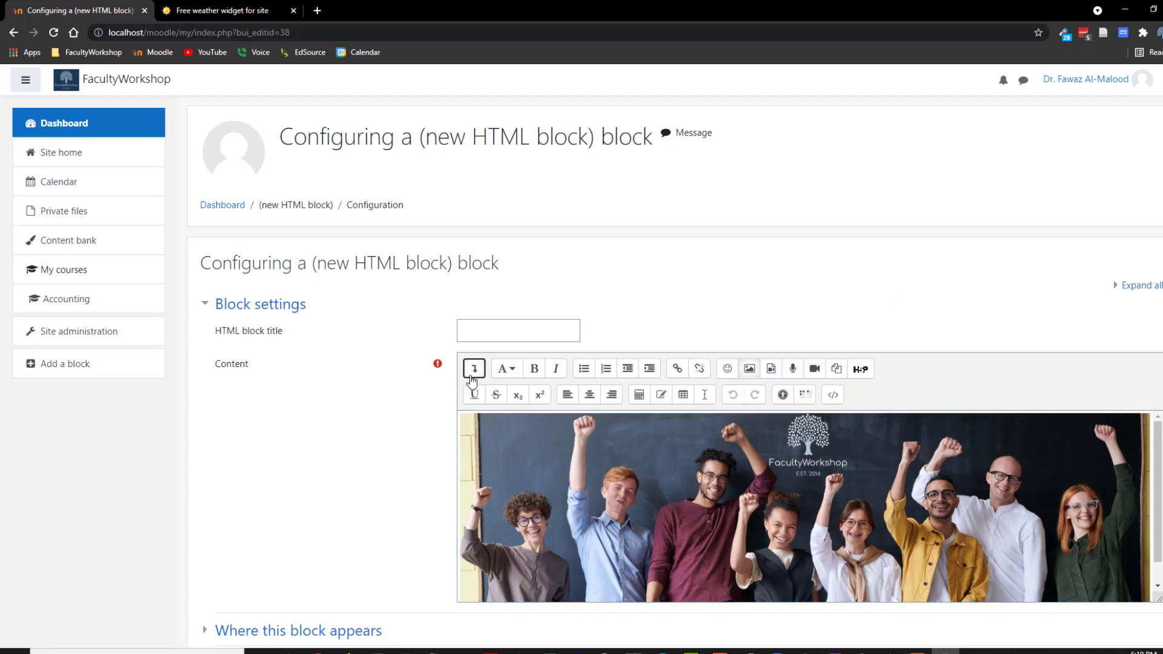
pyautogui.click(589, 402)
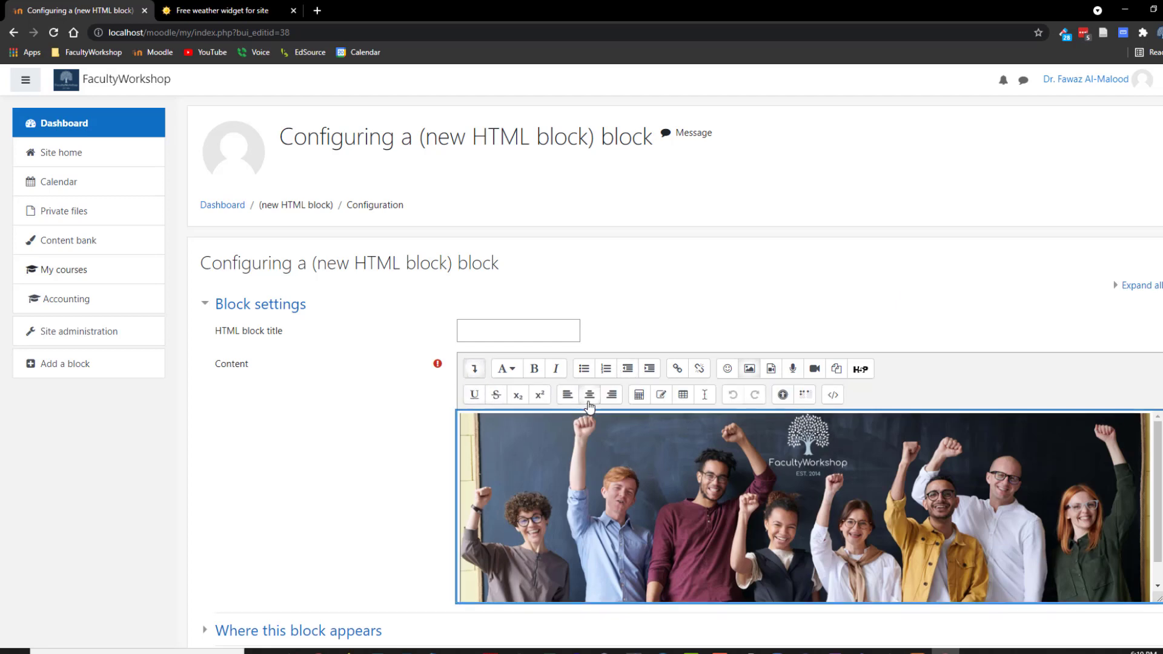
pyautogui.scroll(-3, 730, 279)
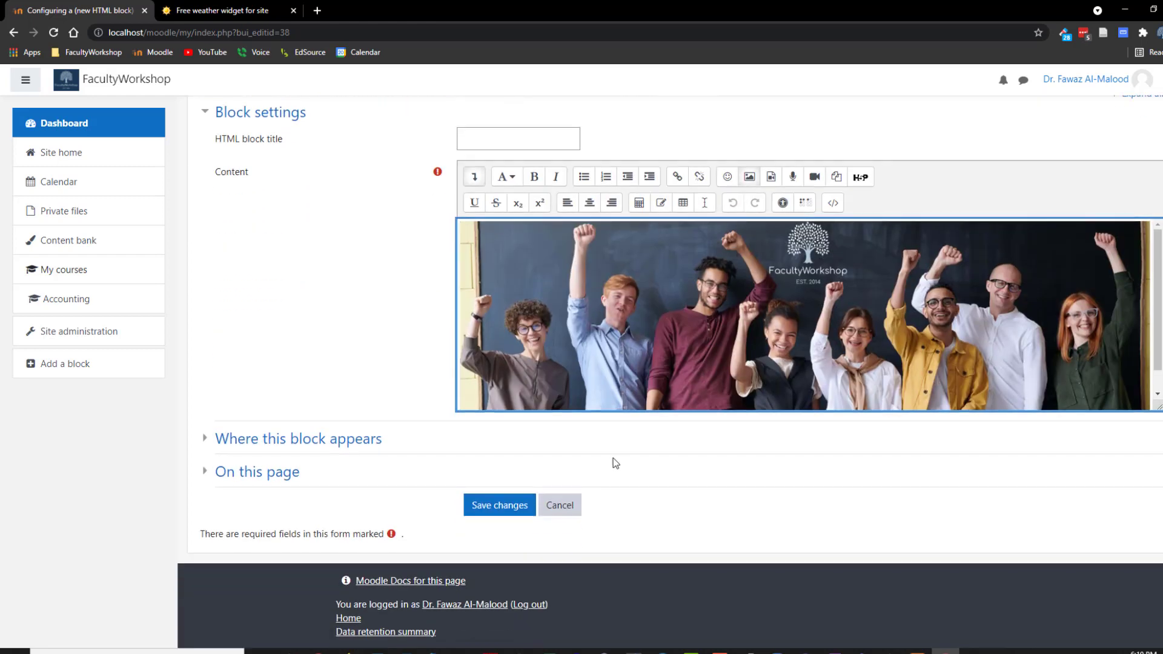
pyautogui.click(499, 505)
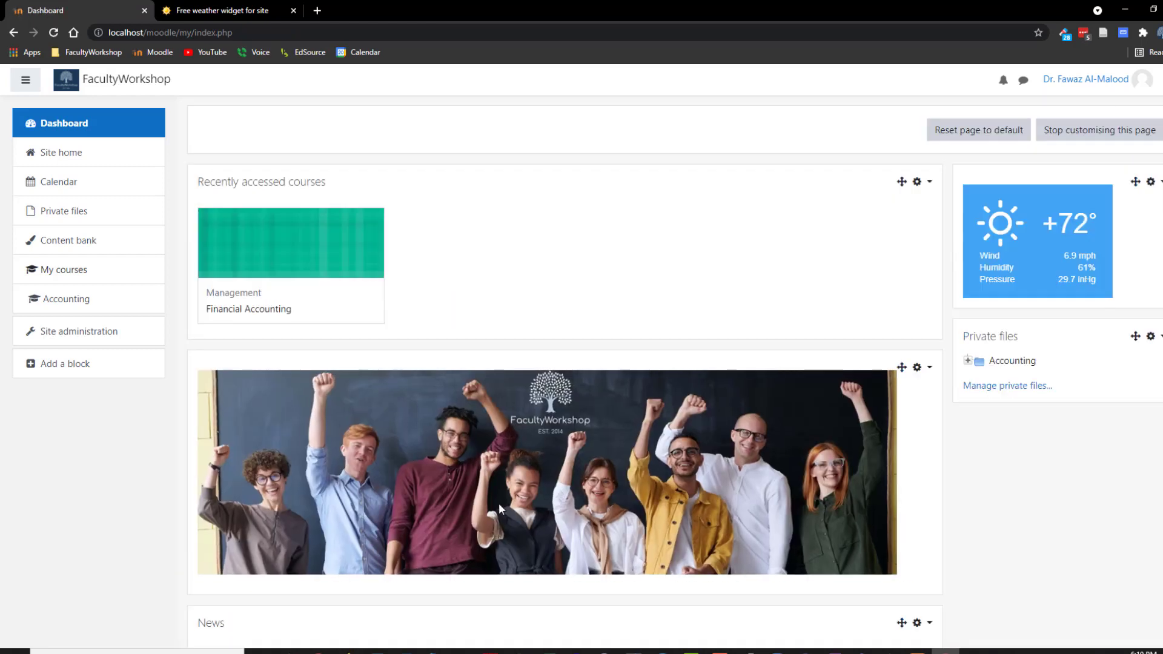
pyautogui.moveTo(902, 367); pyautogui.dragTo(906, 184)
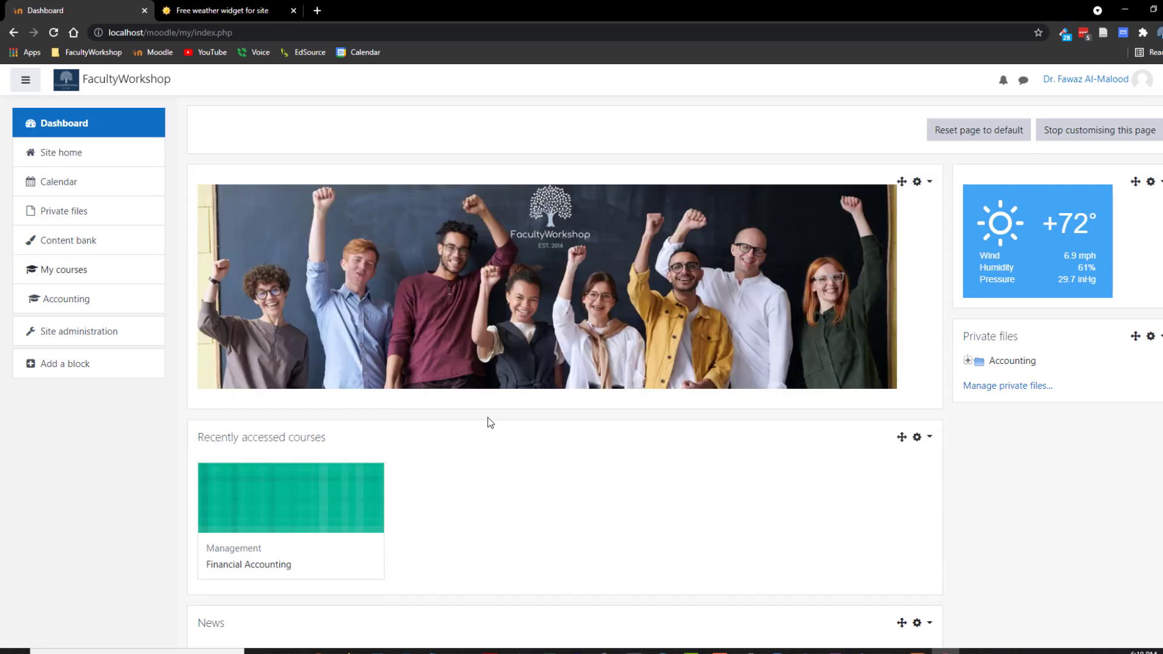
# - Delete the Recently accessed courses block, confirming the deletion, and stop customising the Dashboard
pyautogui.scroll(-2, 489, 415)
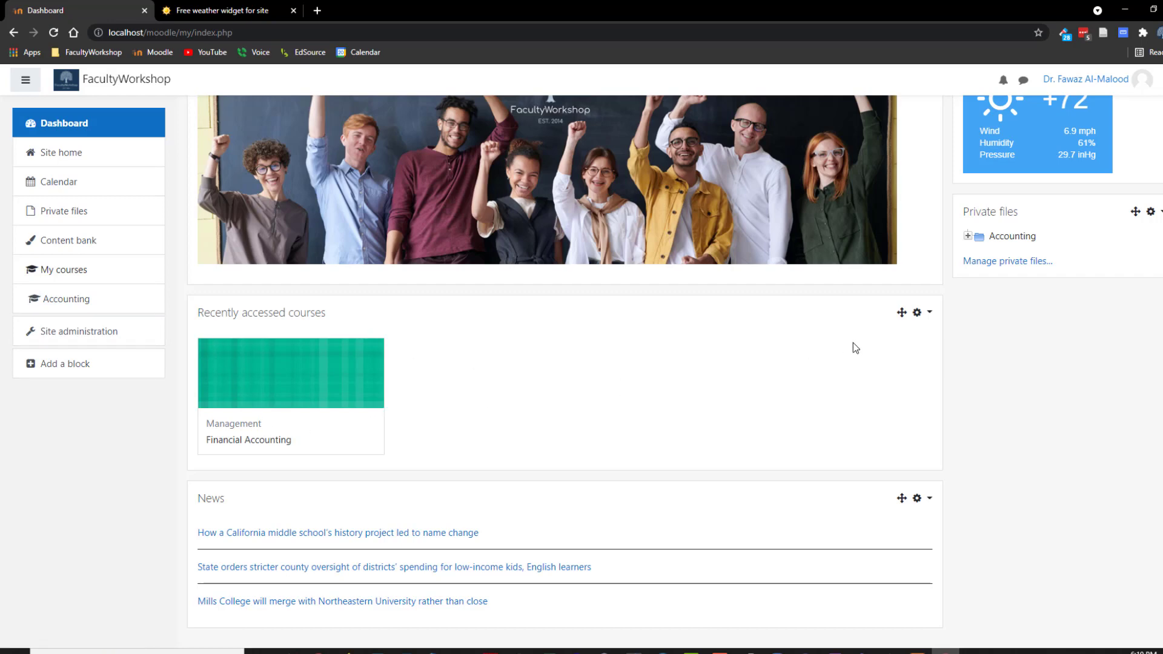
pyautogui.click(930, 314)
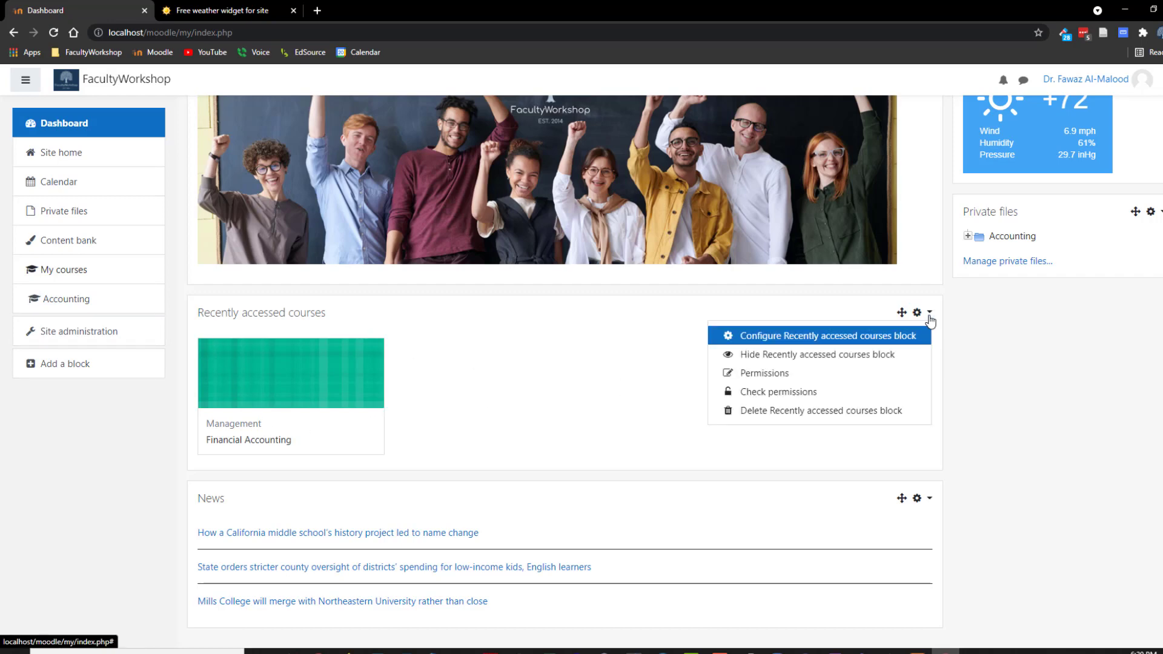
pyautogui.click(771, 415)
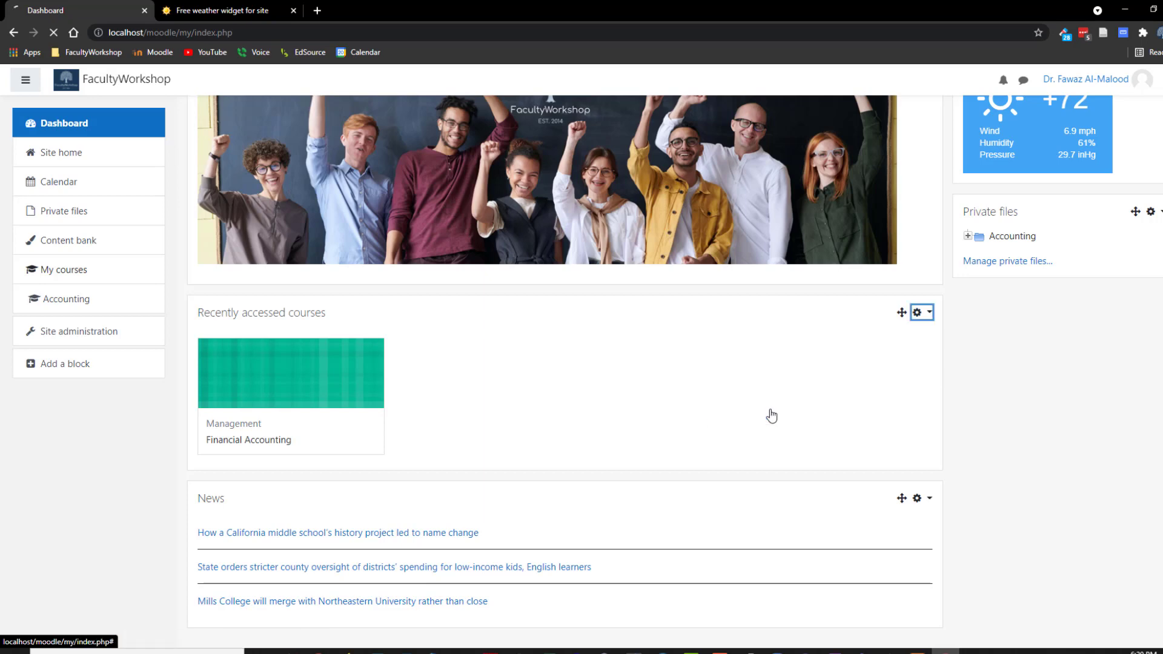
pyautogui.click(782, 418)
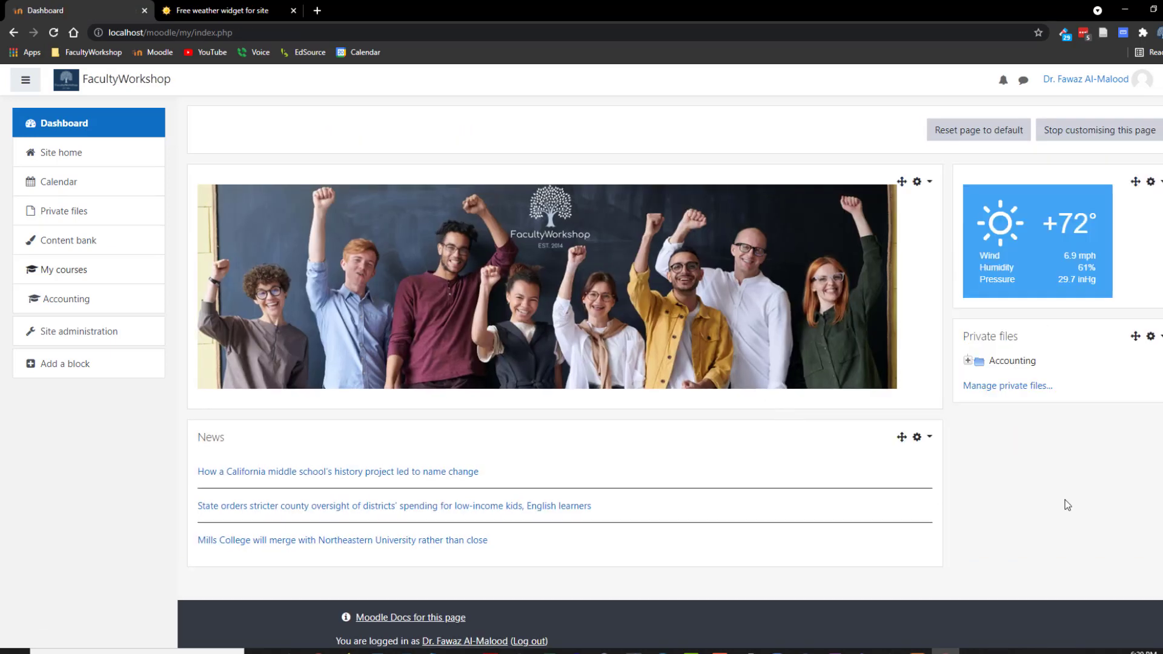
pyautogui.click(1065, 130)
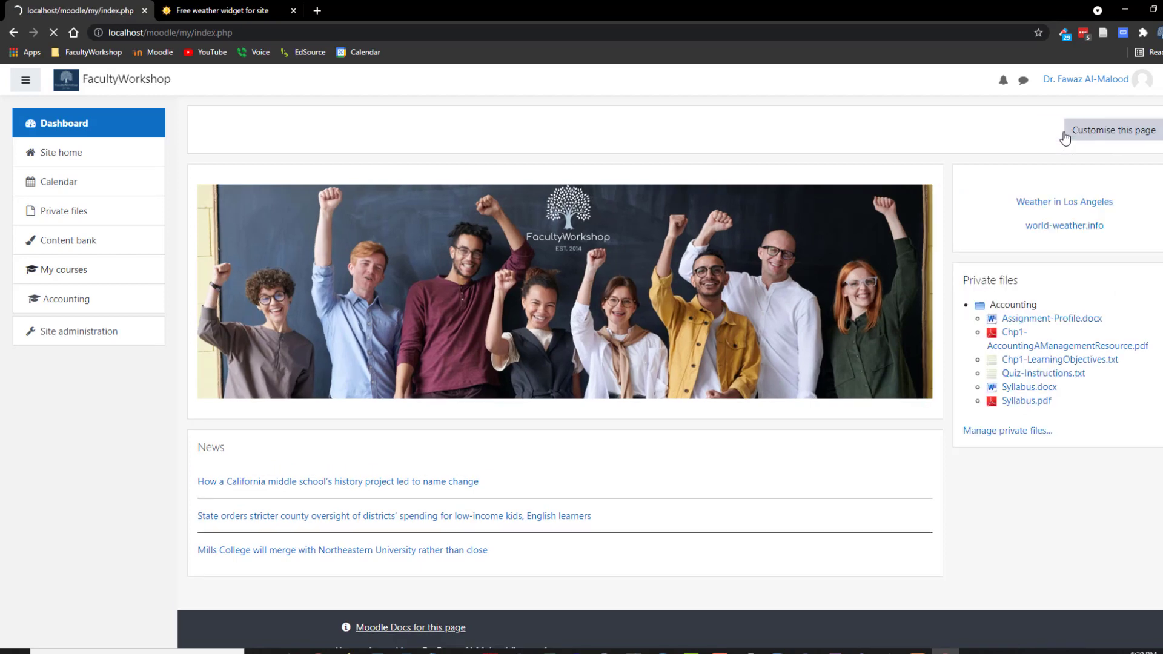